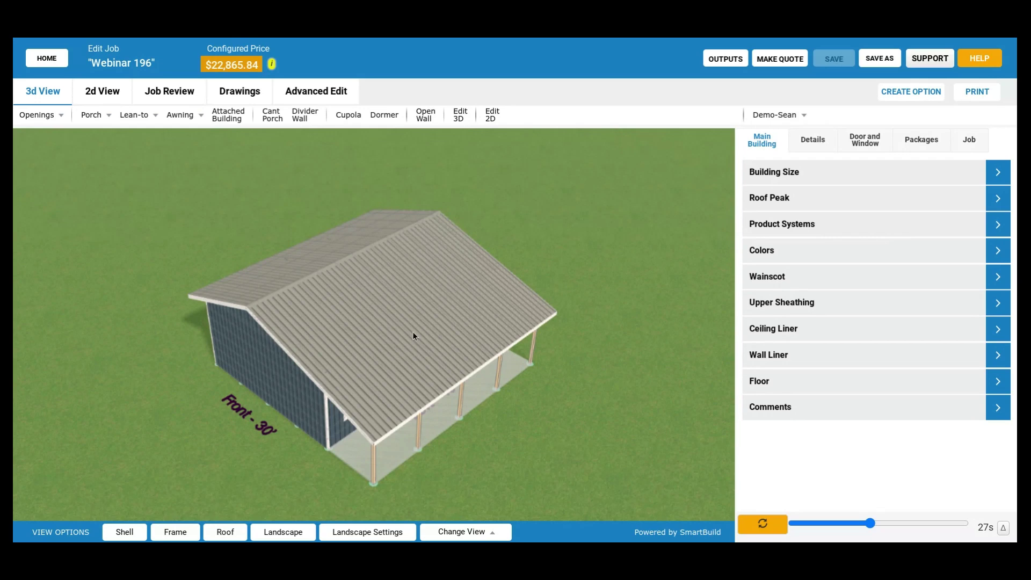
Edit the cant porch on the Right wall so that it is not full height, with a height of 8'
left_click_drag(274, 410, 569, 383)
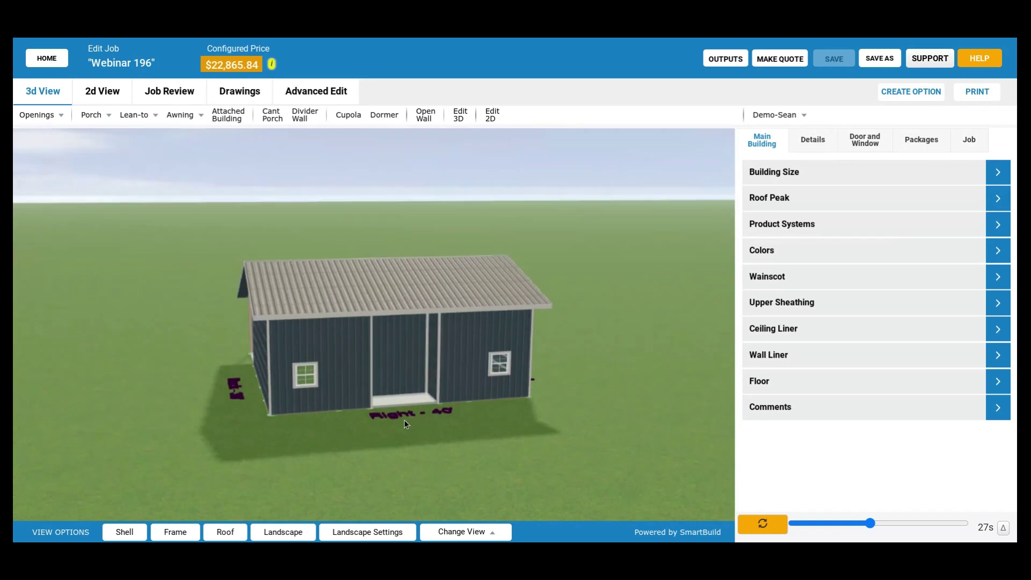
right_click_drag(404, 420, 378, 408)
scroll(378, 408, "up", 2)
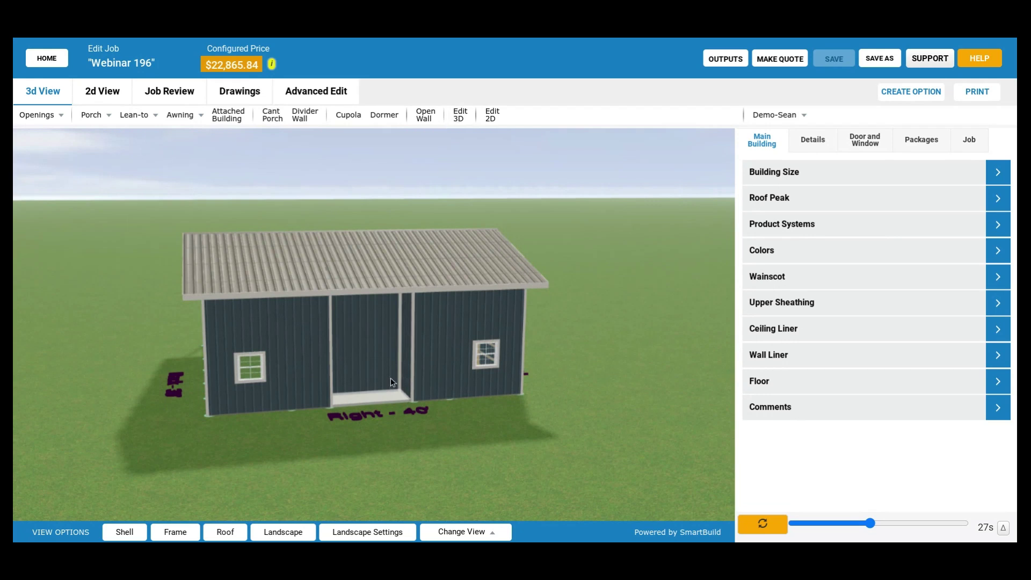
left_click_drag(380, 384, 444, 121)
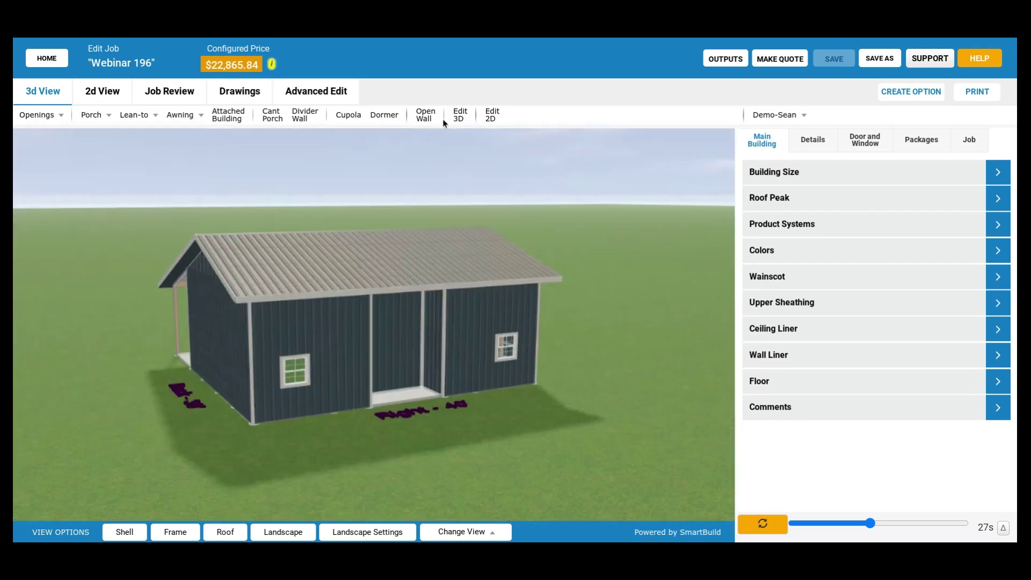
left_click(460, 116)
left_click(414, 395)
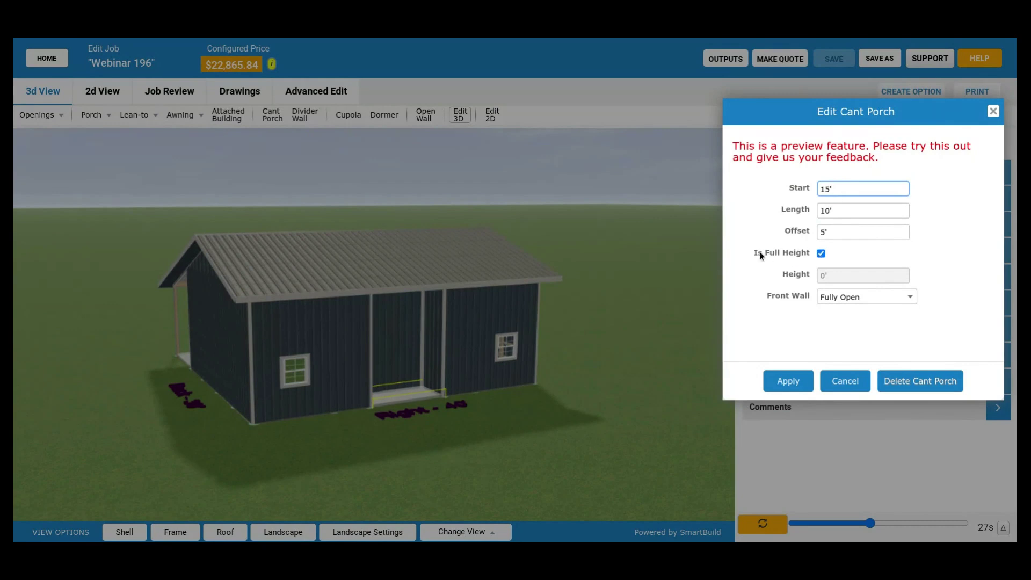
left_click(822, 253)
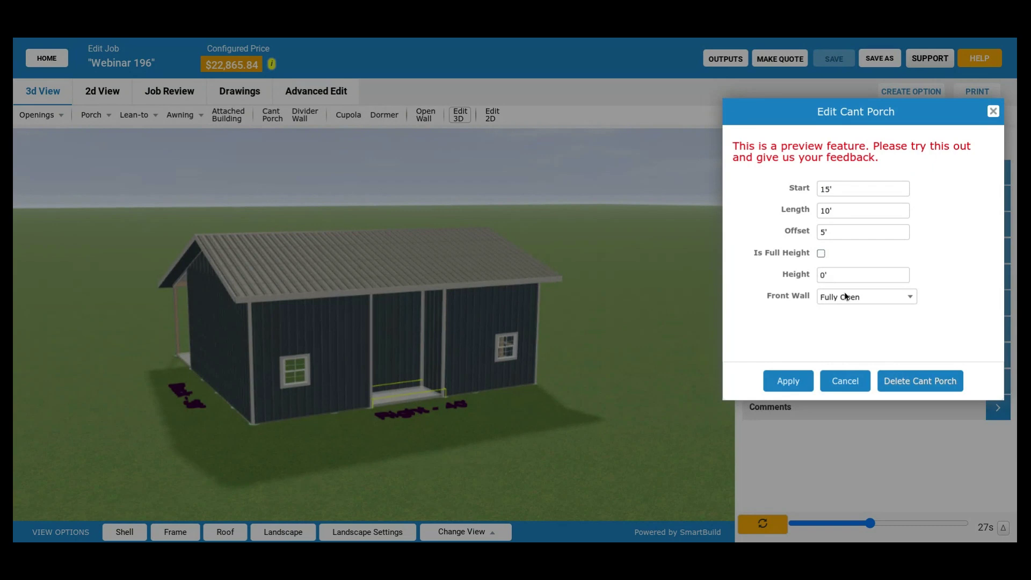
left_click(841, 274)
key("BackSpace")
key("BackSpace")
type("8")
left_click(432, 284)
left_click(794, 380)
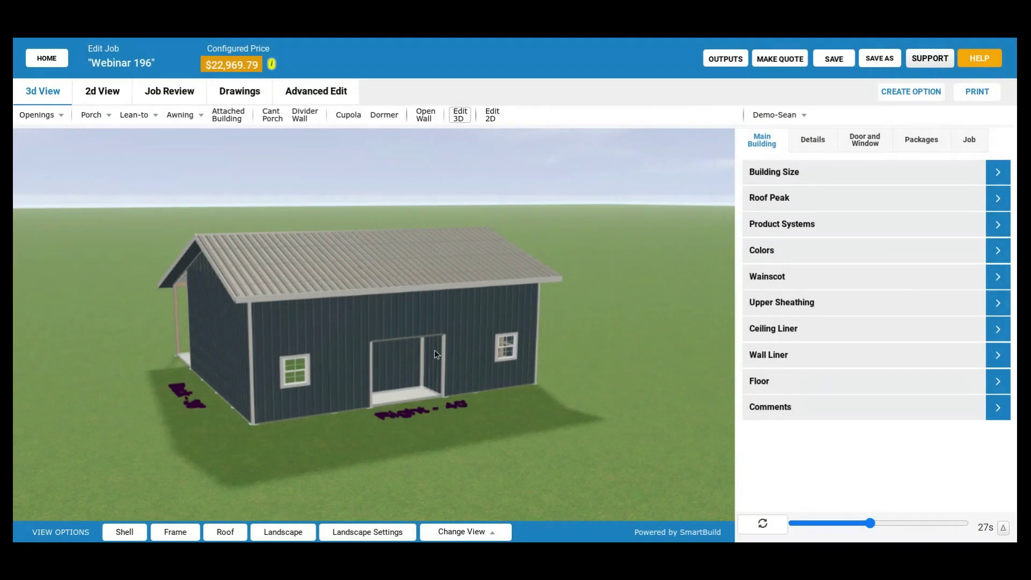
Examine the cant porch opening from outside and check the framing around its header with the shell hidden
left_click_drag(434, 350, 467, 418)
left_click_drag(468, 421, 514, 429)
scroll(513, 428, "up", 2)
scroll(513, 430, "up", 2)
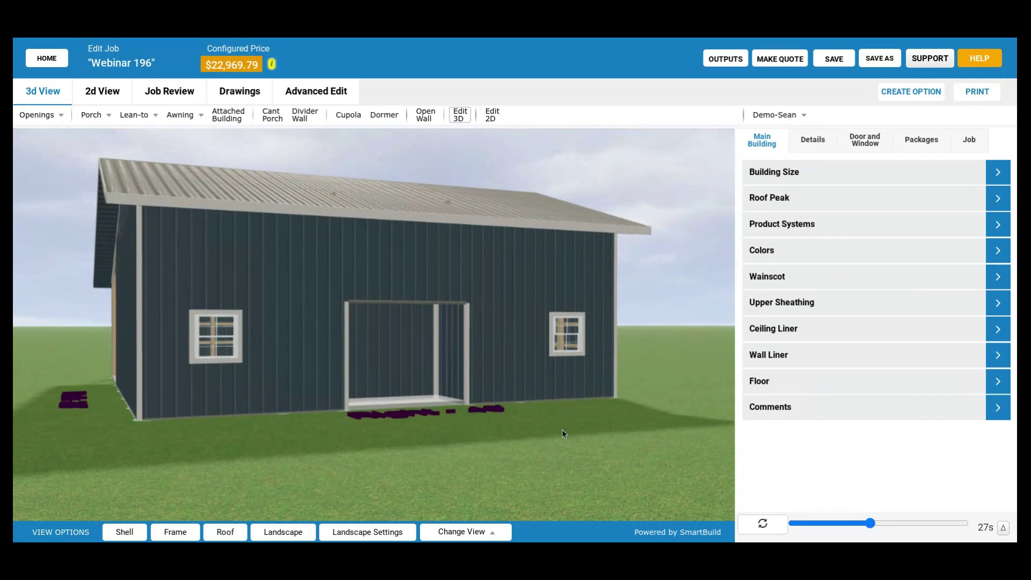
left_click_drag(563, 431, 555, 439)
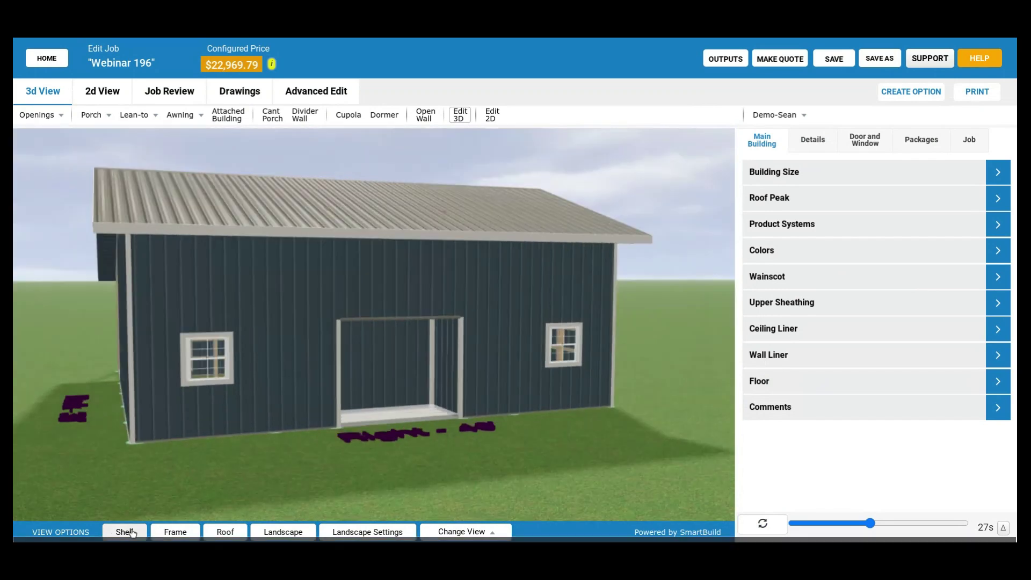
left_click_drag(397, 435, 446, 388)
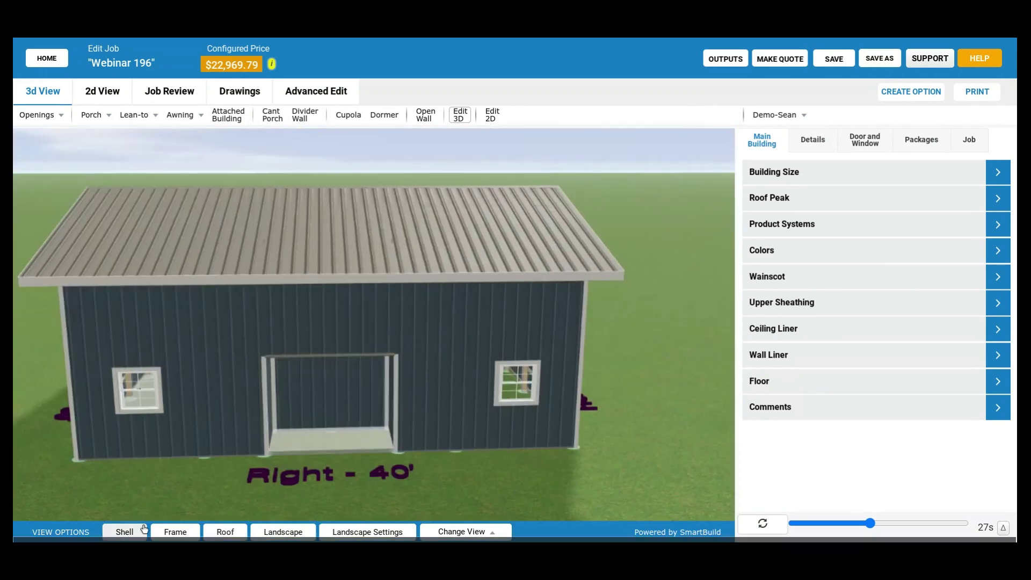
left_click(143, 530)
left_click_drag(272, 444, 416, 344)
scroll(540, 338, "up", 8)
left_click(124, 532)
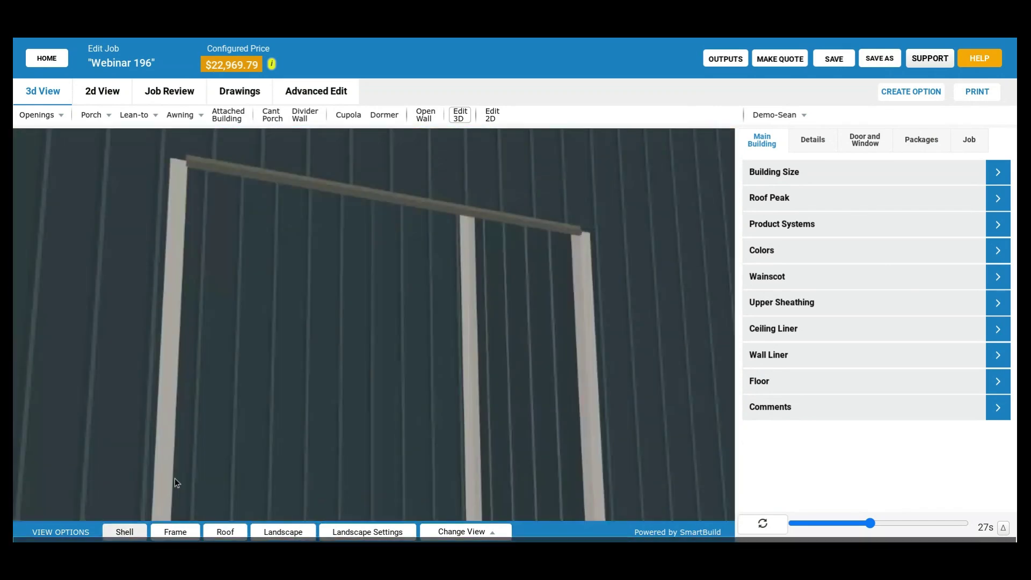
Inspect the header, corner trim and inner walls of the cant porch recess from several angles
left_click_drag(316, 299, 253, 285)
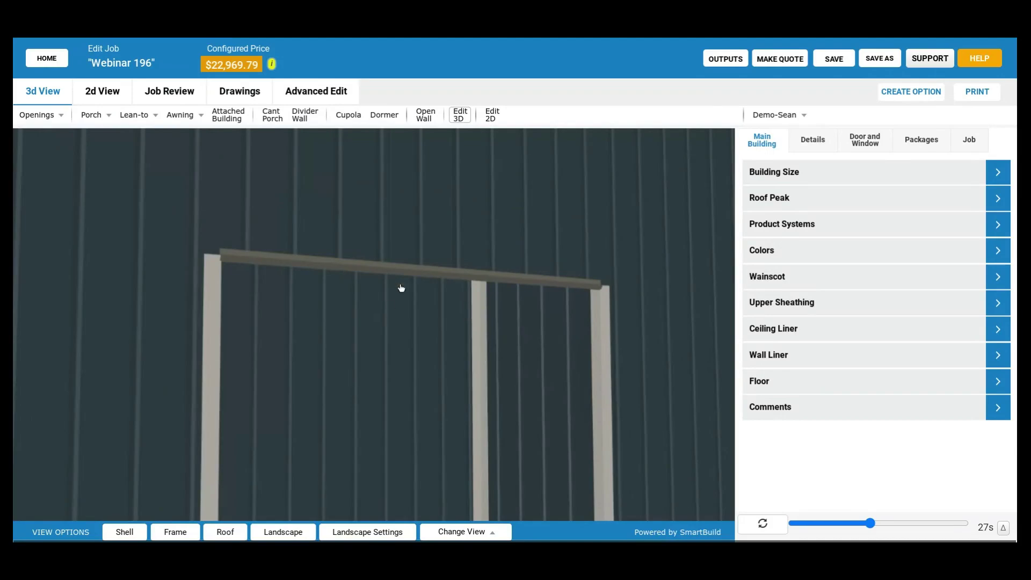
left_click_drag(391, 306, 291, 320)
scroll(301, 414, "down", 2)
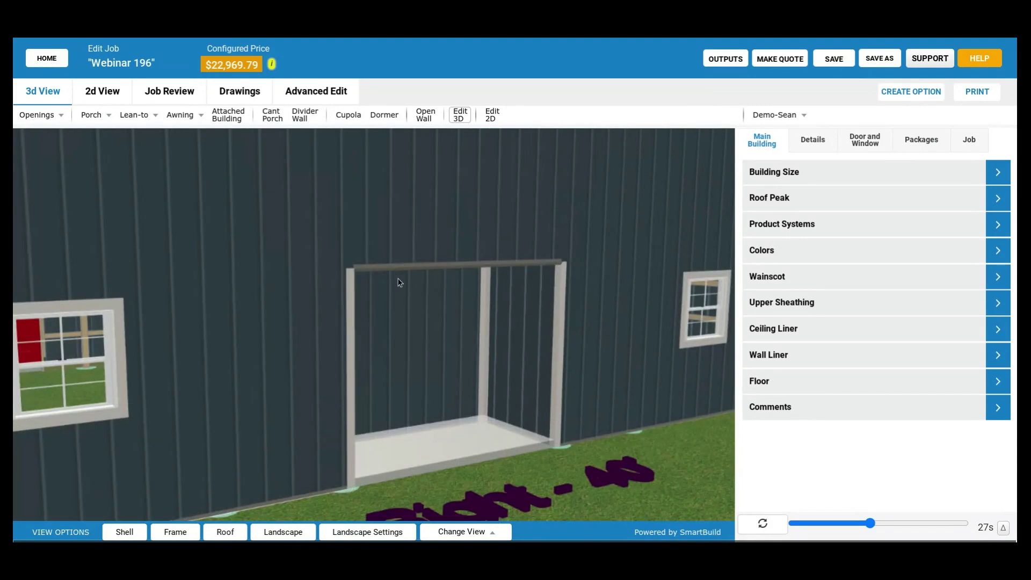
left_click_drag(426, 353, 421, 356)
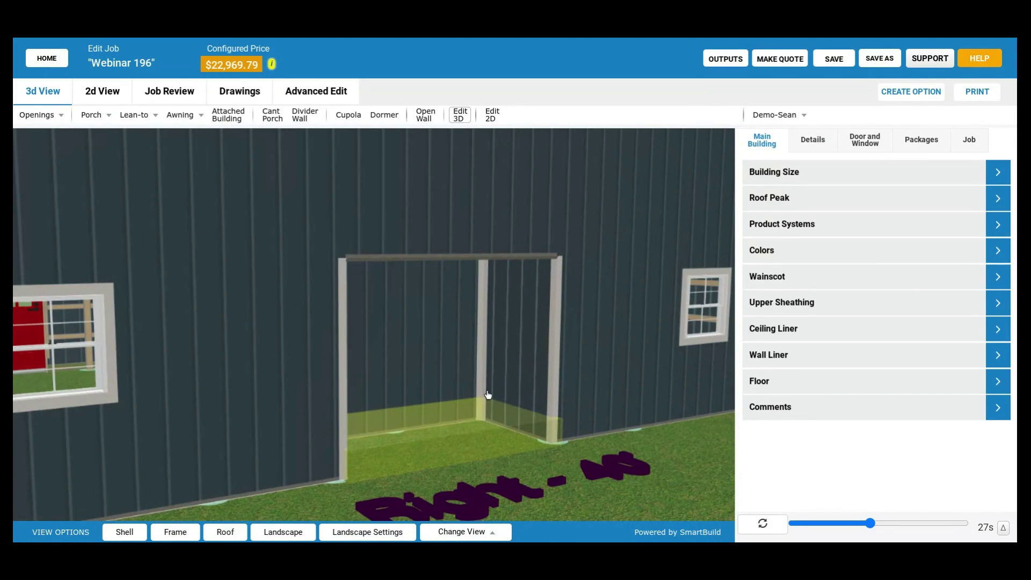
mouse_move(520, 340)
left_mouse_down()
mouse_move(517, 328)
mouse_move(515, 349)
left_mouse_up()
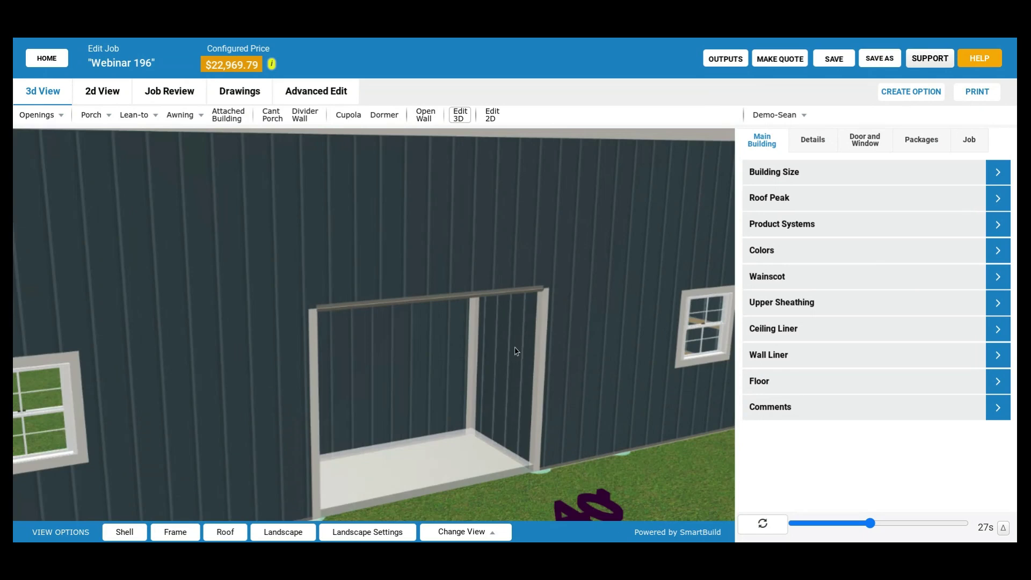
scroll(504, 345, "down", 4)
scroll(504, 344, "down", 3)
mouse_move(372, 439)
left_mouse_down()
mouse_move(398, 433)
mouse_move(359, 436)
left_mouse_up()
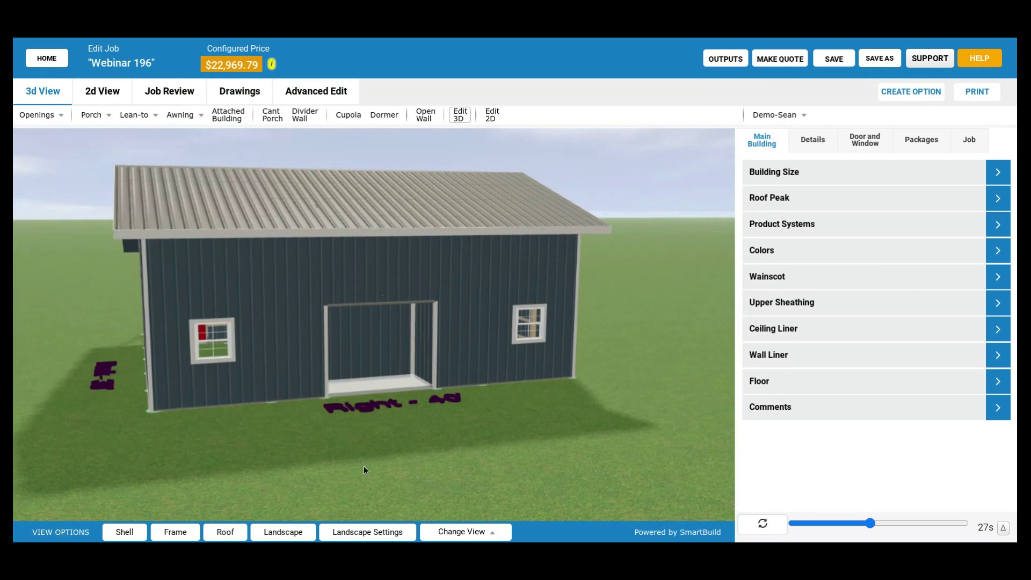
Start a new loft in the 2D plan with a ceiling, keeping G-rib 40 Yr 29ga as ceiling material
left_click(98, 93)
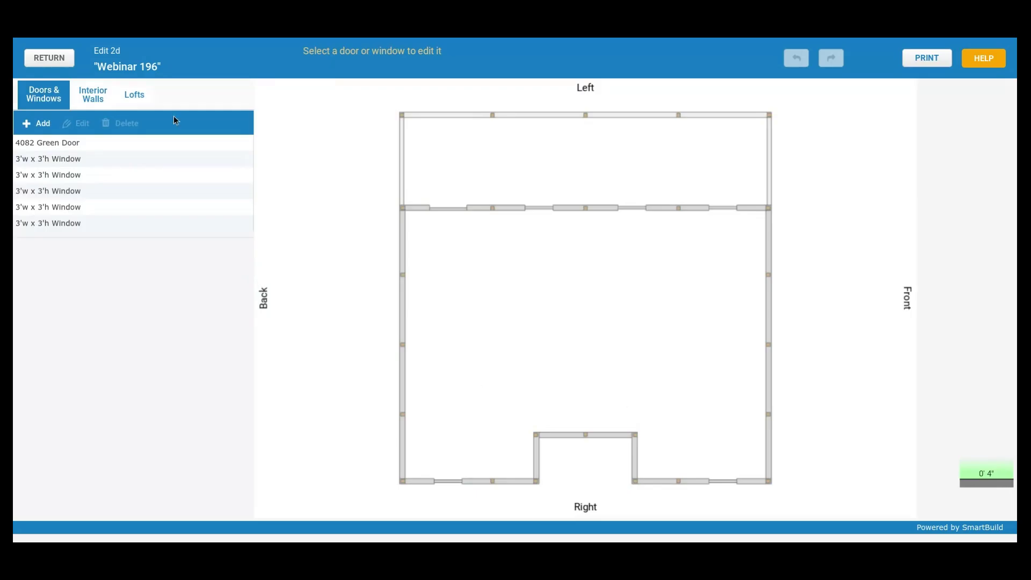
left_click(136, 95)
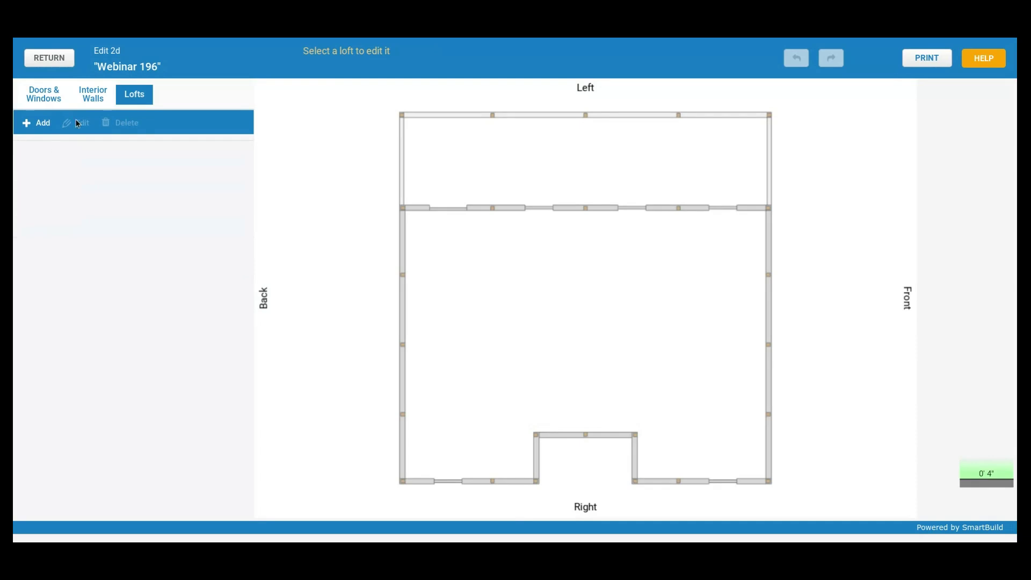
left_click(37, 123)
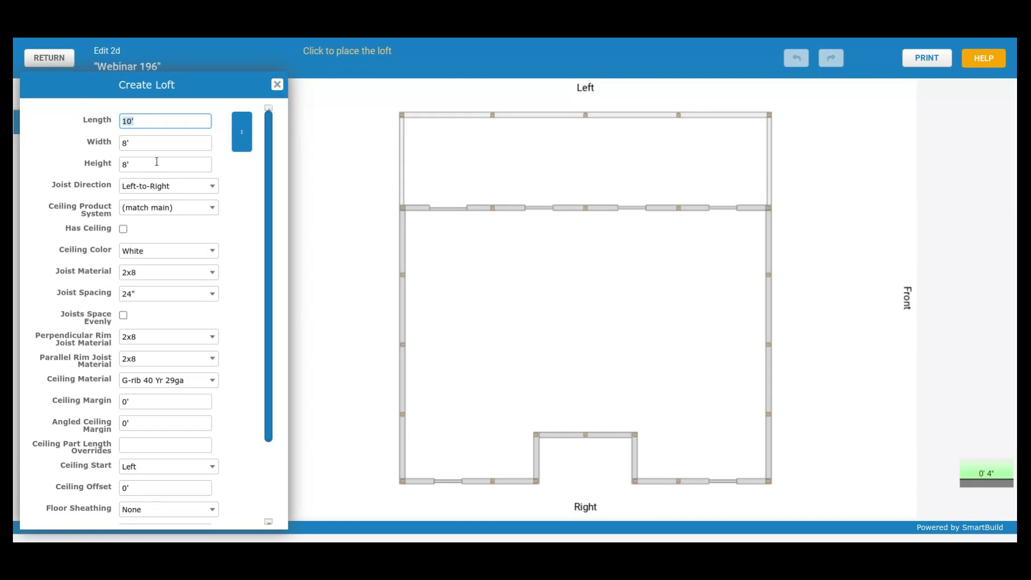
scroll(143, 256, "down", 3)
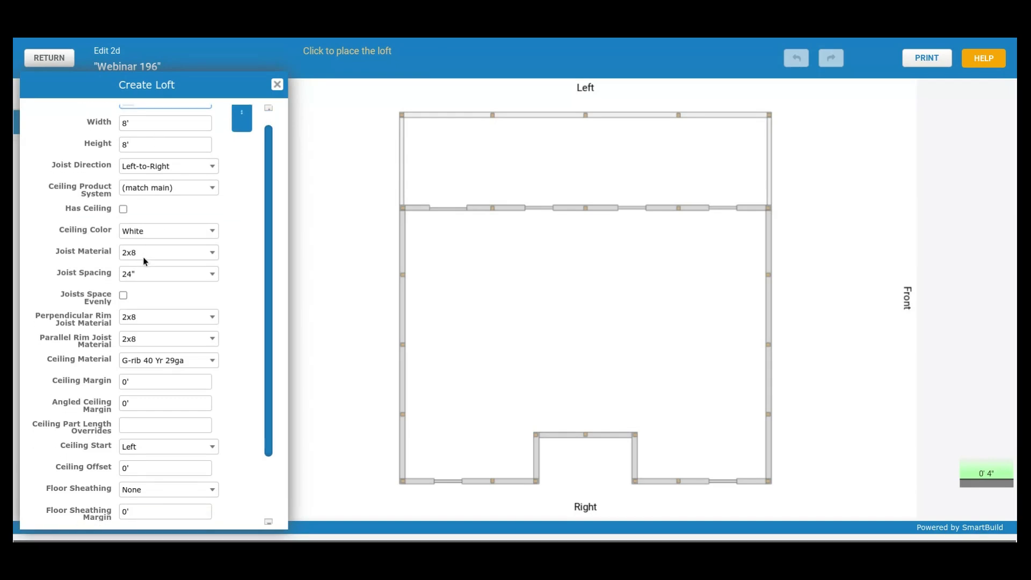
scroll(142, 257, "down", 1)
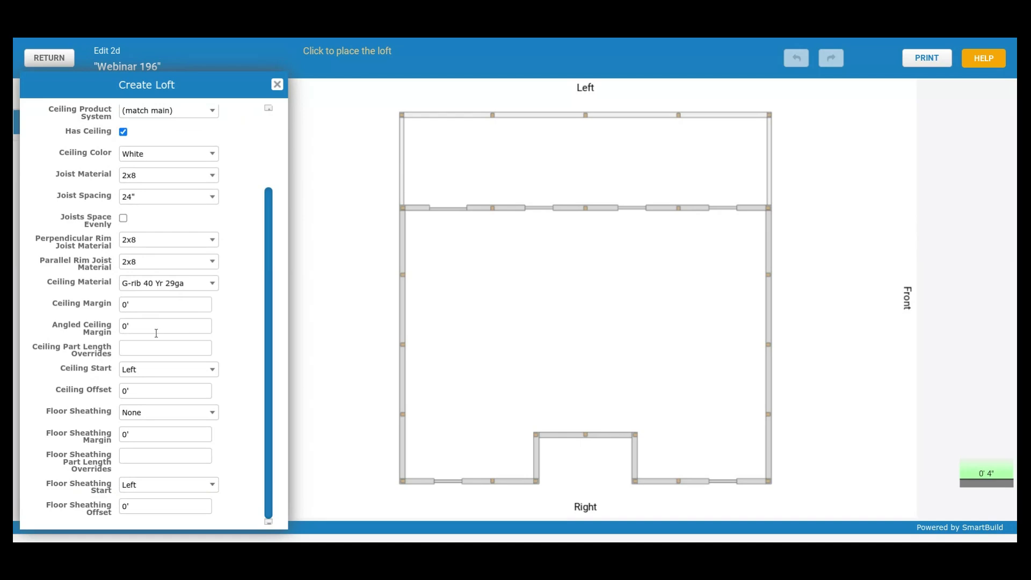
left_click(173, 286)
left_click(97, 294)
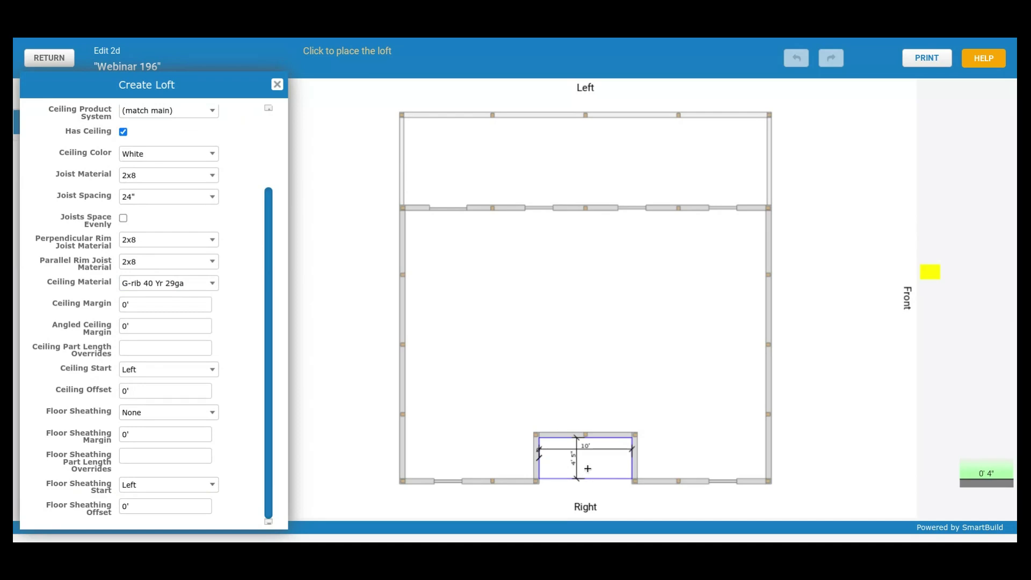
Place the loft inside the cant porch recess on the Right wall and return to the 3D model
left_click(588, 469)
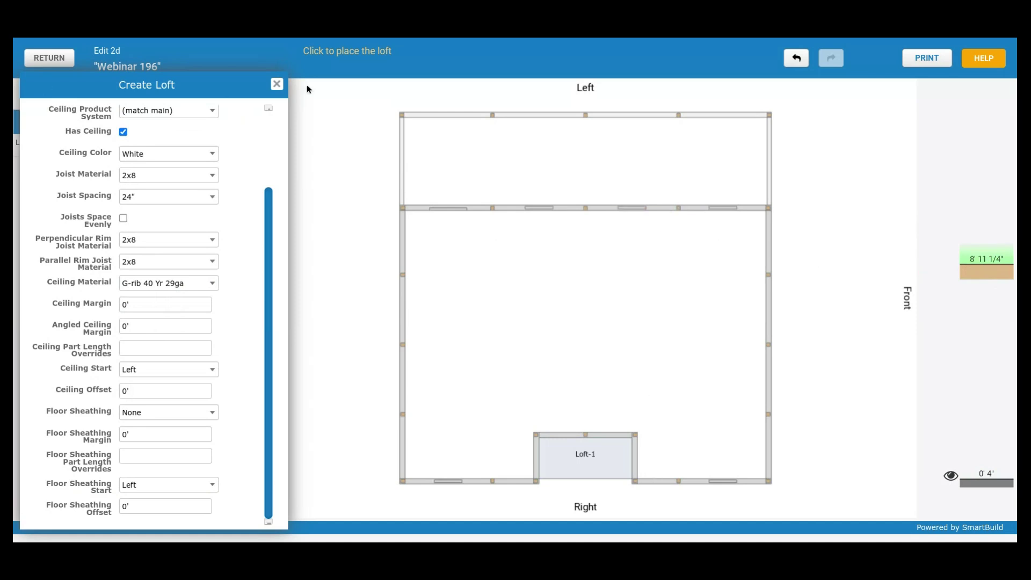
left_click(277, 84)
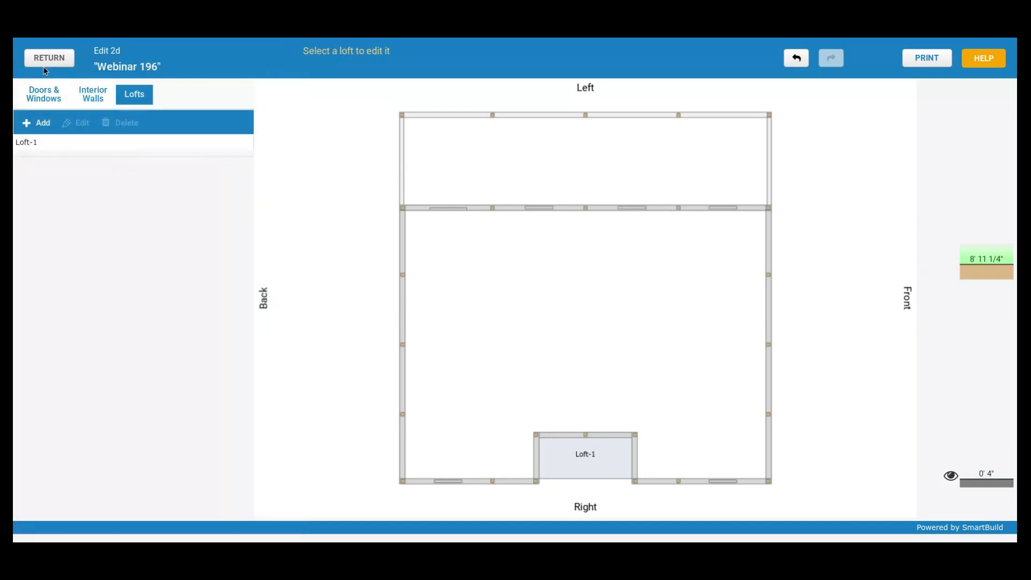
left_click(48, 60)
left_click(458, 274)
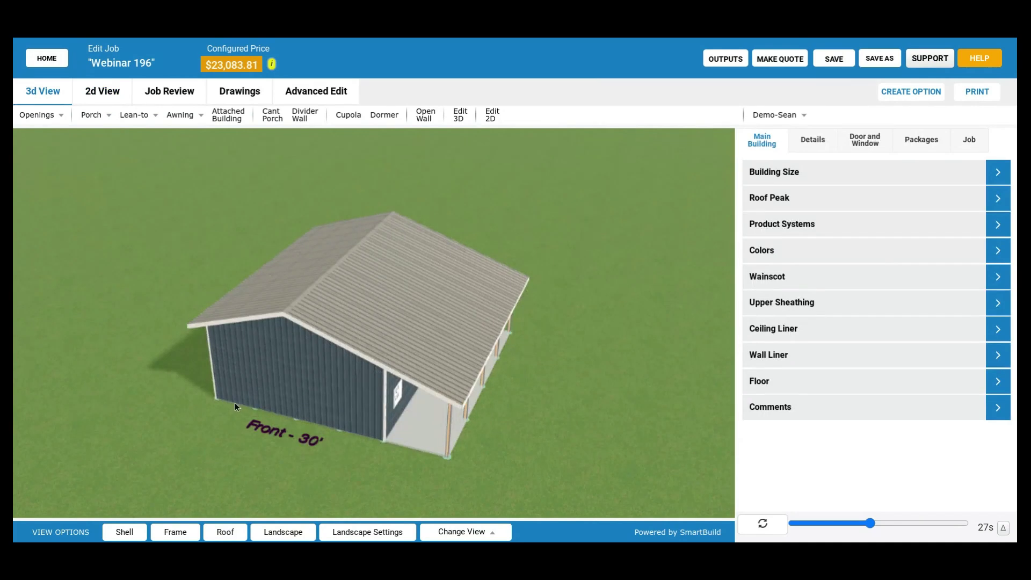
Inspect the ceiling inside the cant porch recess from below the building
left_click_drag(246, 395, 294, 387)
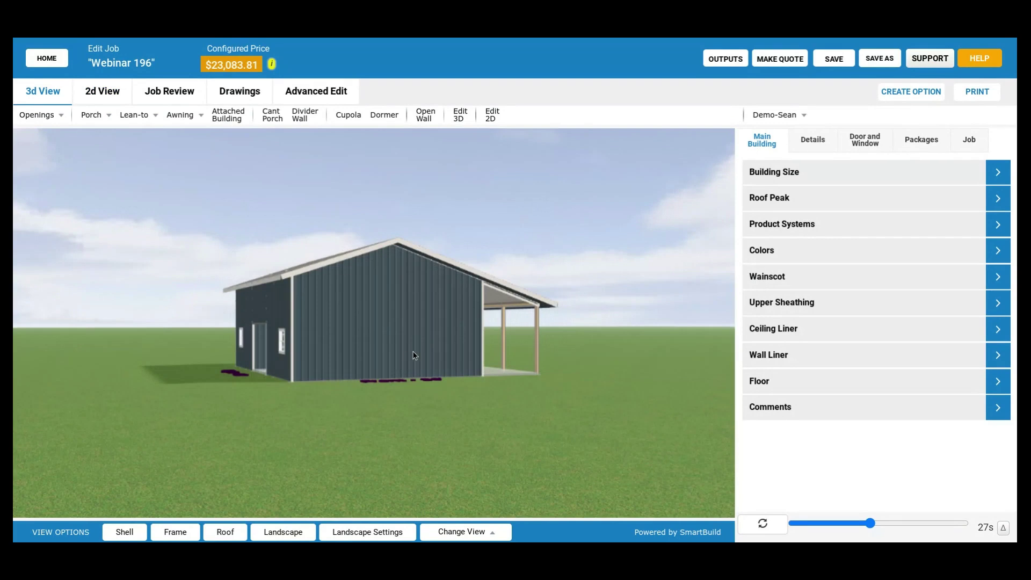
left_click_drag(414, 355, 330, 330)
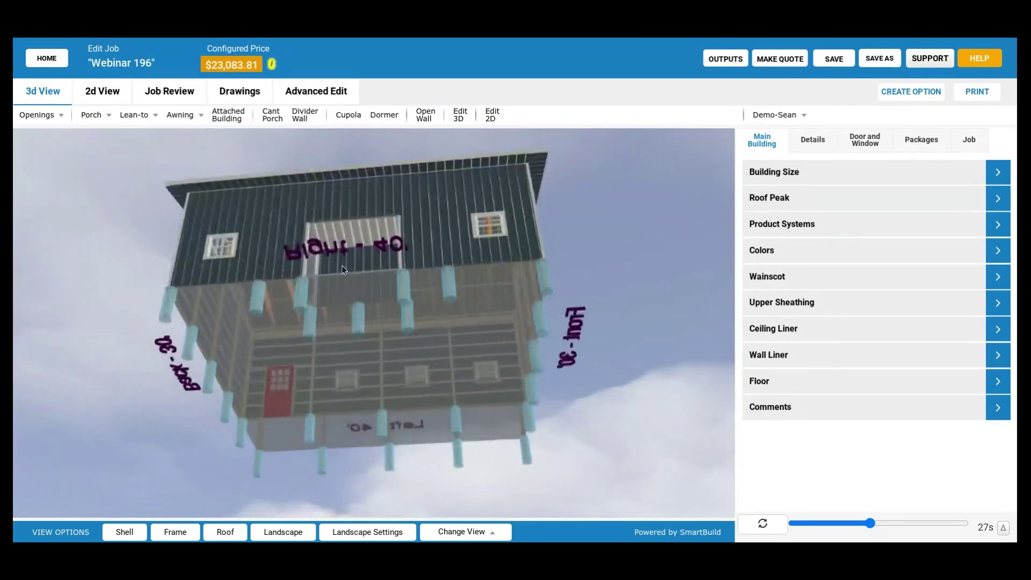
scroll(344, 269, "up", 5)
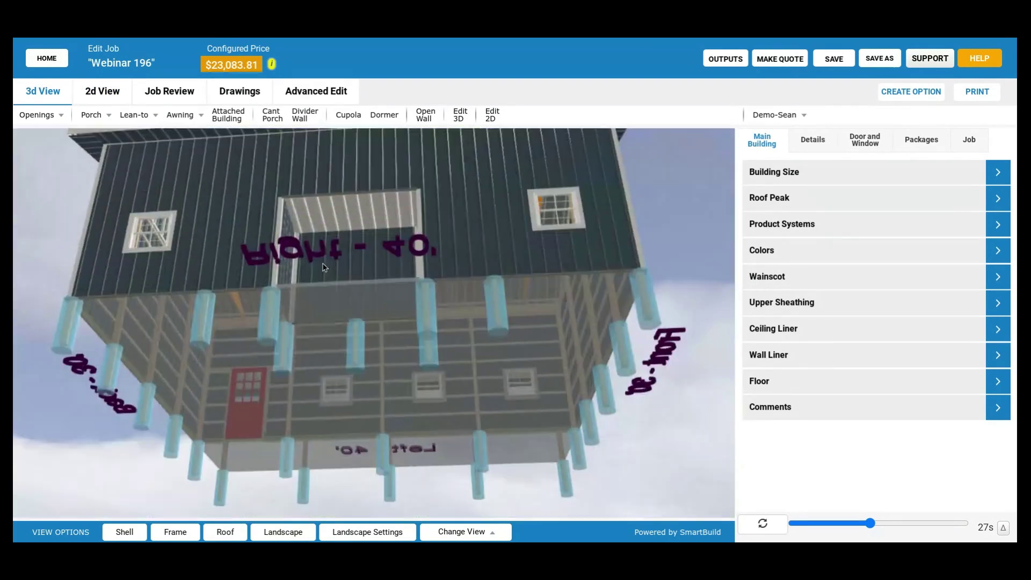
left_click_drag(323, 268, 329, 280)
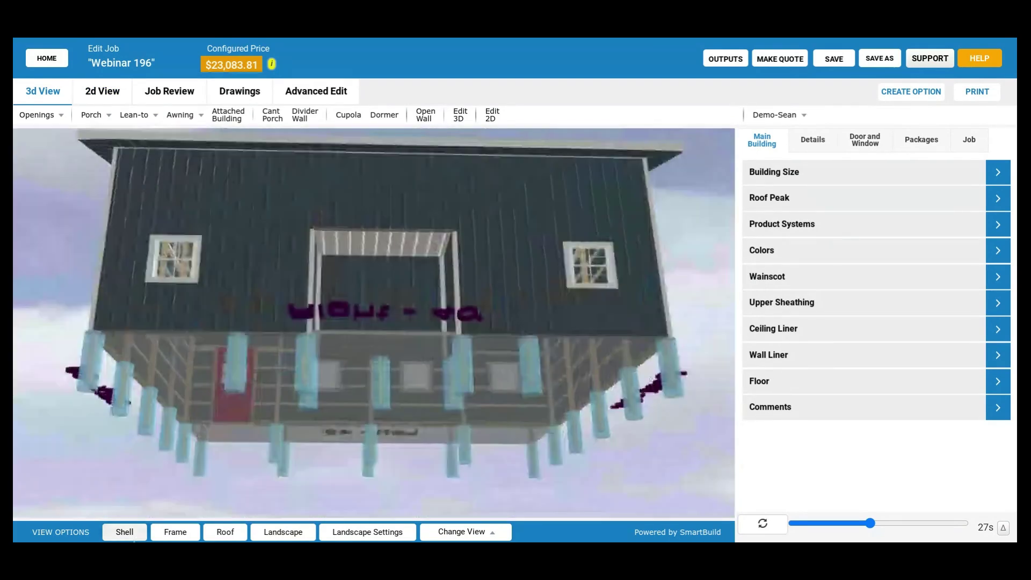
left_click(126, 536)
left_click_drag(274, 307, 302, 322)
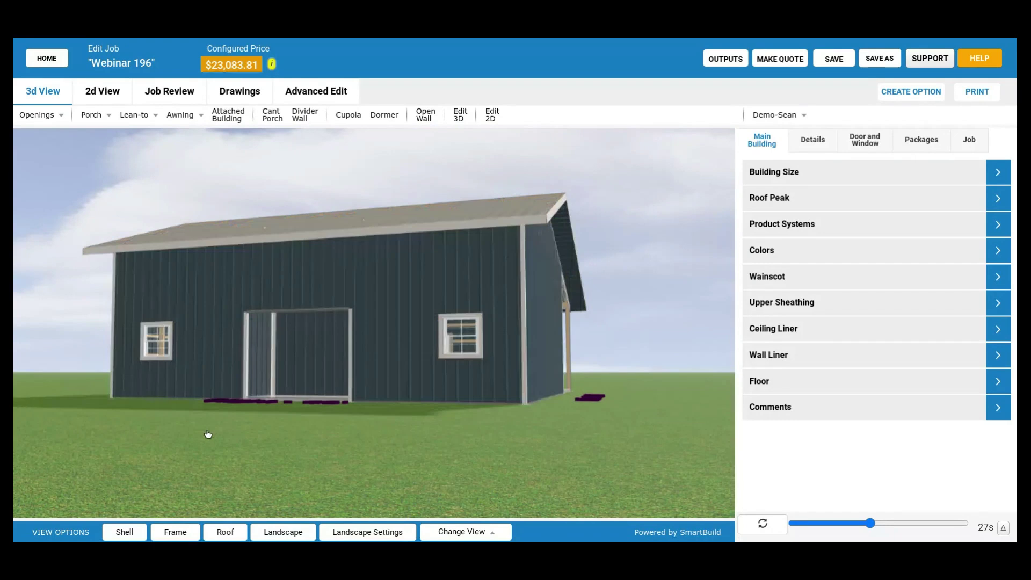
Review the building's exterior, comparing the cant porch on the Right wall with the open porch on the Left wall
scroll(224, 385, "down", 3)
left_click_drag(229, 360, 315, 363)
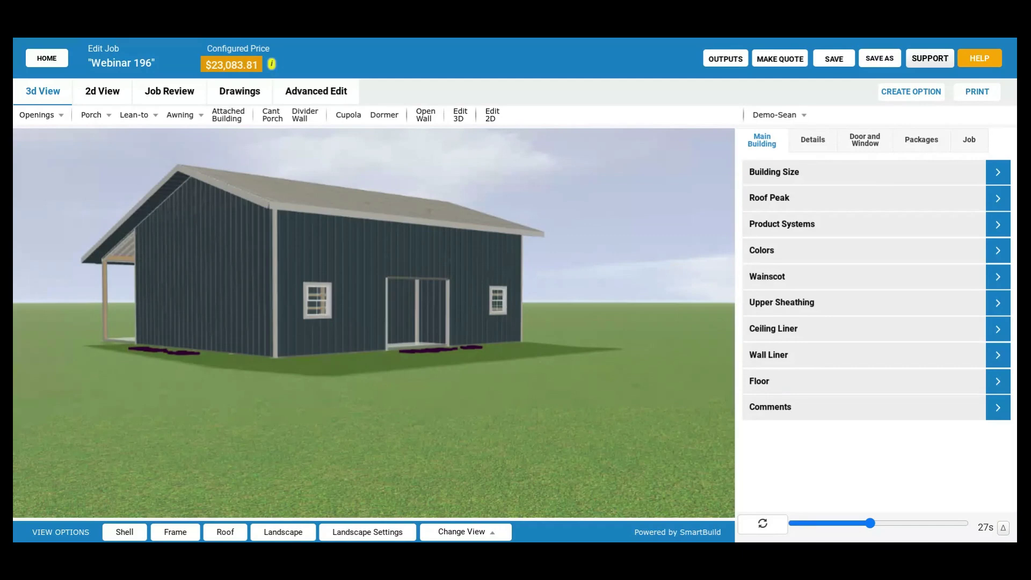
mouse_move(397, 378)
left_mouse_down()
mouse_move(352, 391)
mouse_move(395, 389)
left_mouse_up()
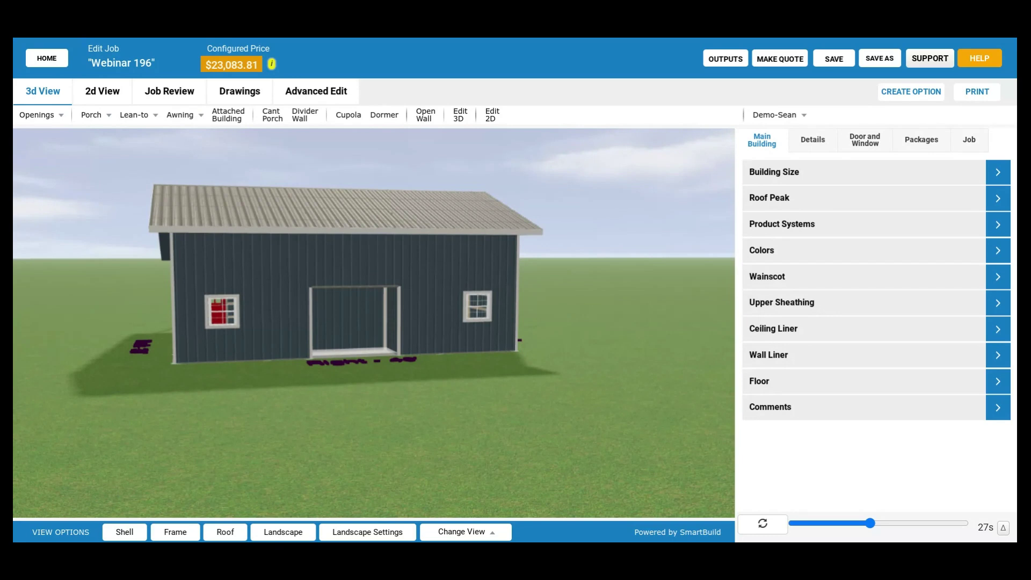
left_click_drag(205, 401, 220, 398)
left_click_drag(254, 397, 536, 410)
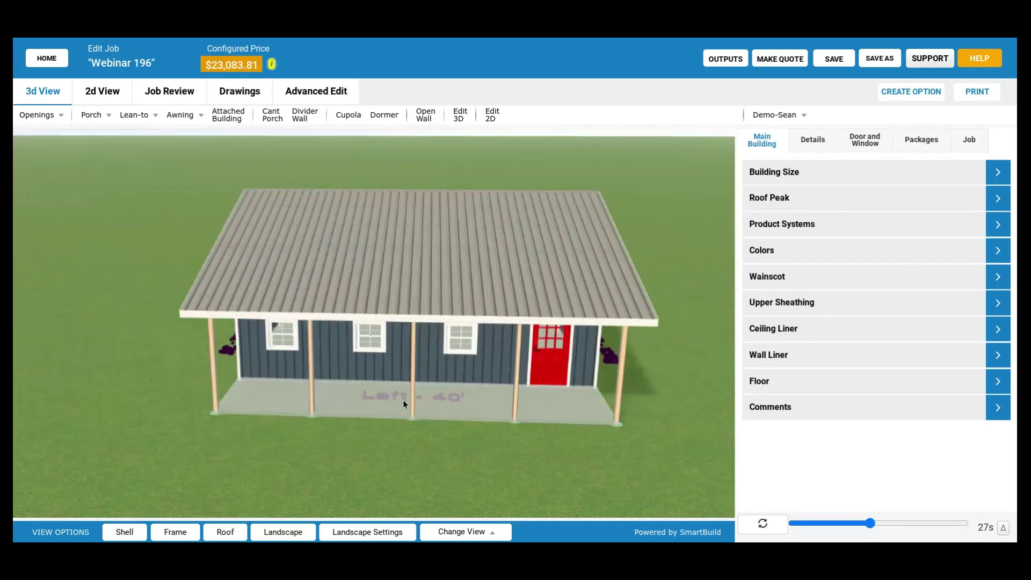
left_click_drag(403, 399, 481, 411)
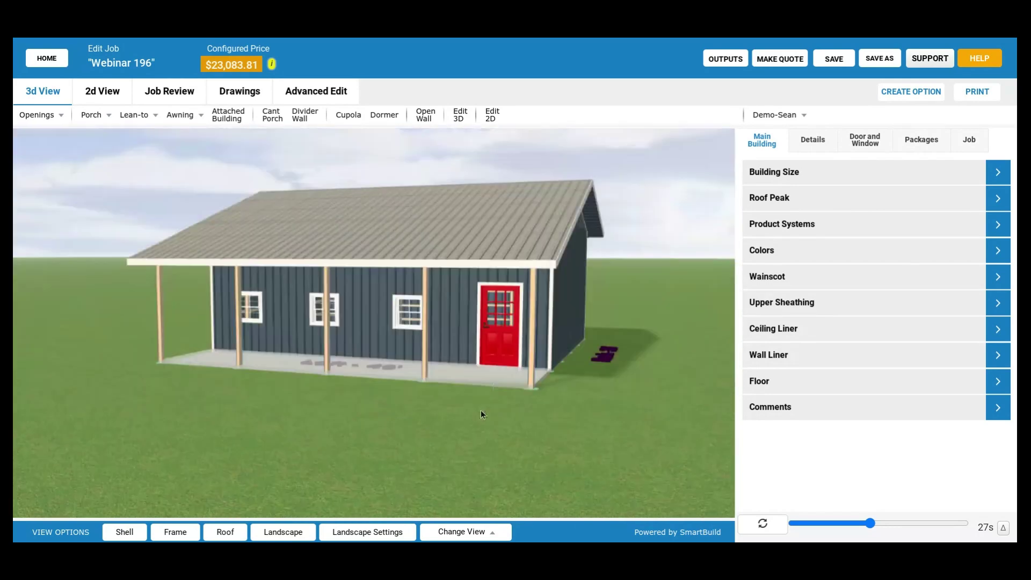
left_click_drag(452, 457, 485, 458)
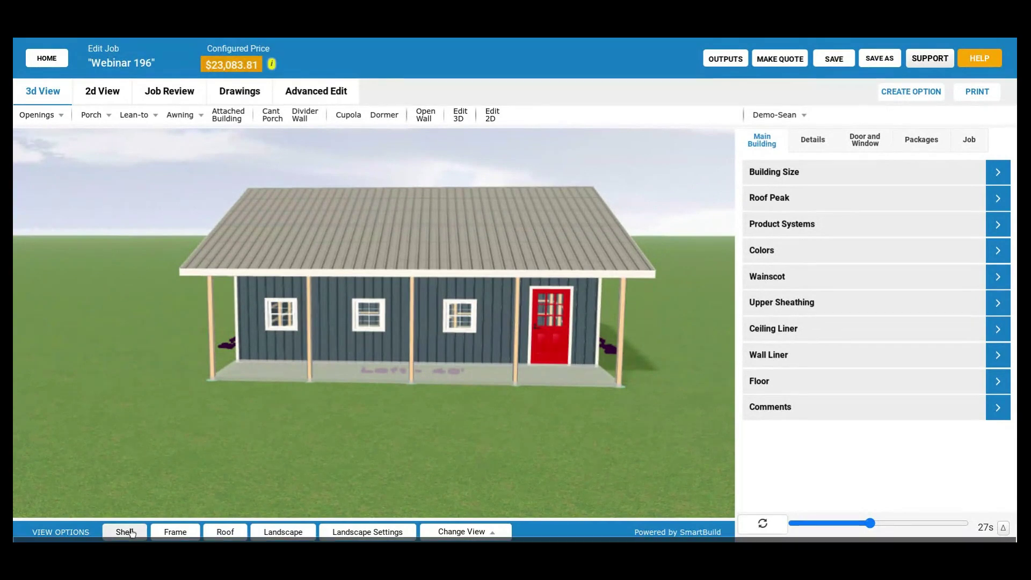
left_click_drag(259, 412, 363, 409)
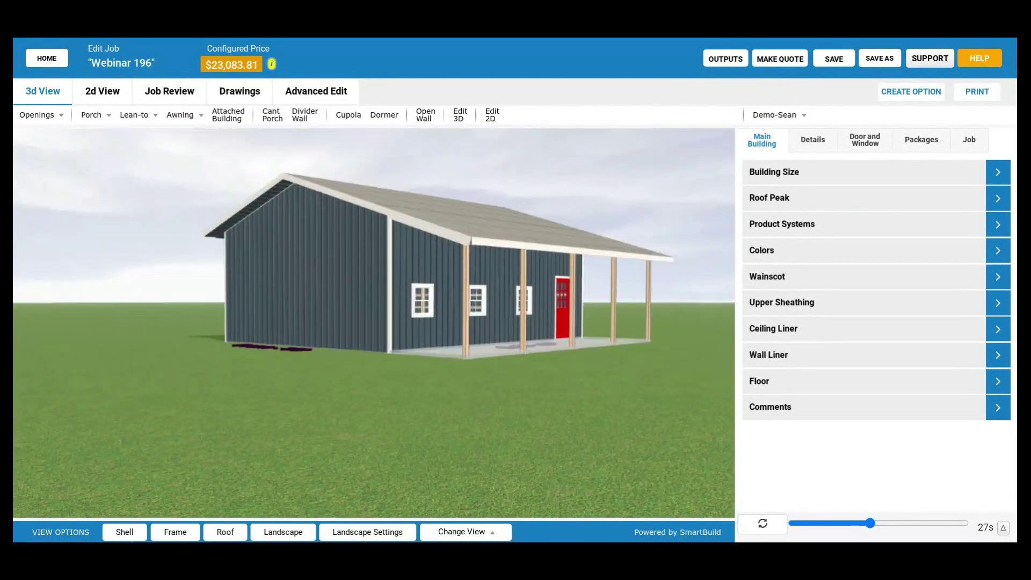
Hide the building shell and inspect the framing of the open porch on the Left wall
left_click(129, 532)
left_click_drag(600, 426, 121, 332)
scroll(575, 405, "up", 2)
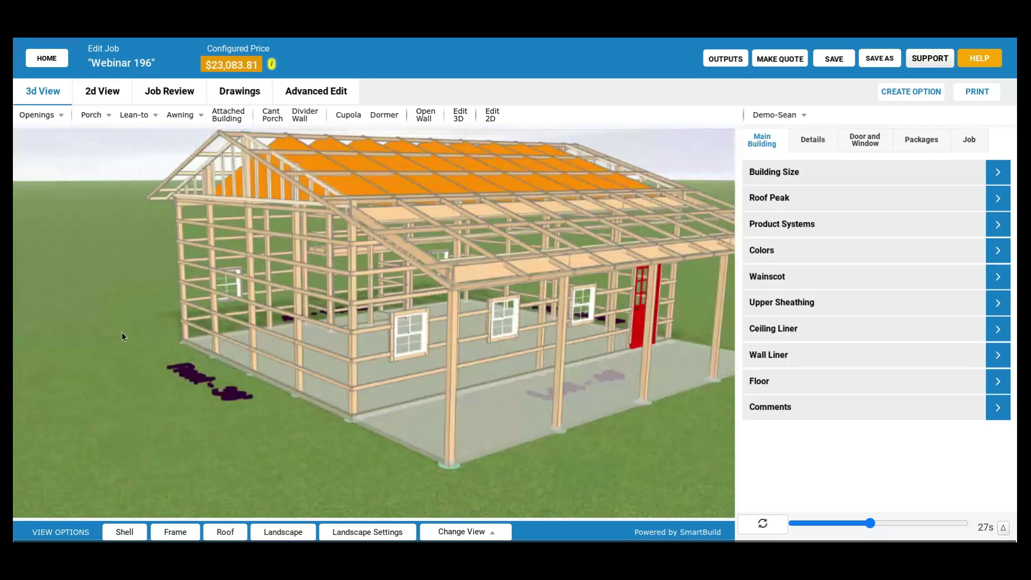
left_click_drag(224, 331, 151, 333)
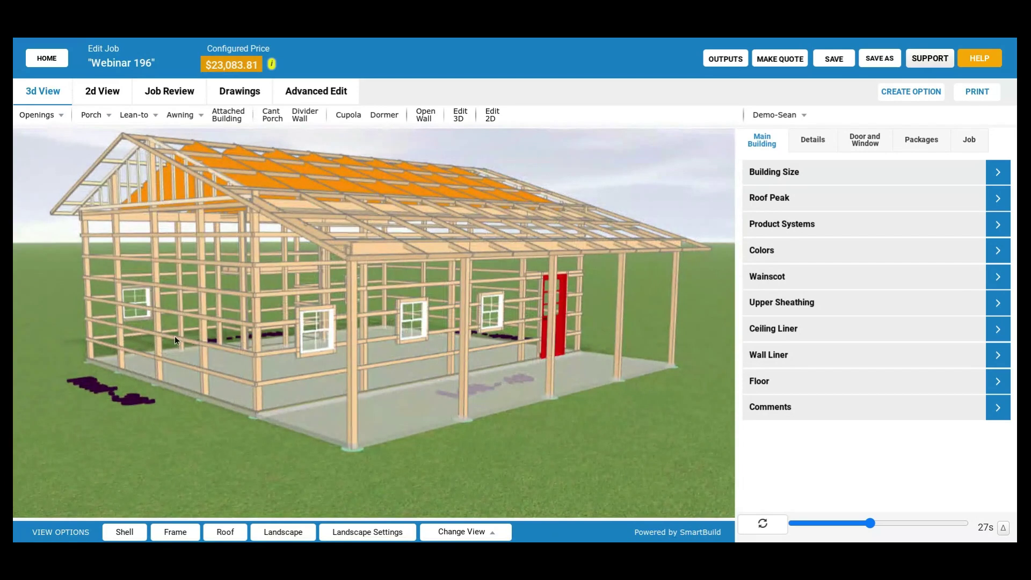
left_click_drag(232, 365, 251, 375)
scroll(466, 221, "up", 4)
scroll(449, 258, "up", 3)
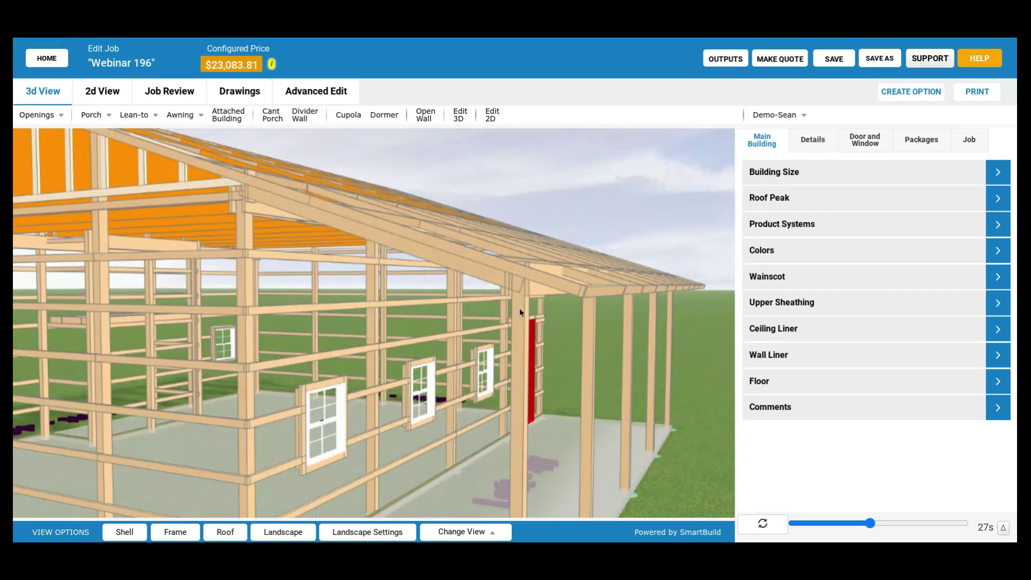
Examine how the Left wall porch's rafters and header beam meet the corner post, from above and from the Front wall end
left_click_drag(510, 302, 363, 340)
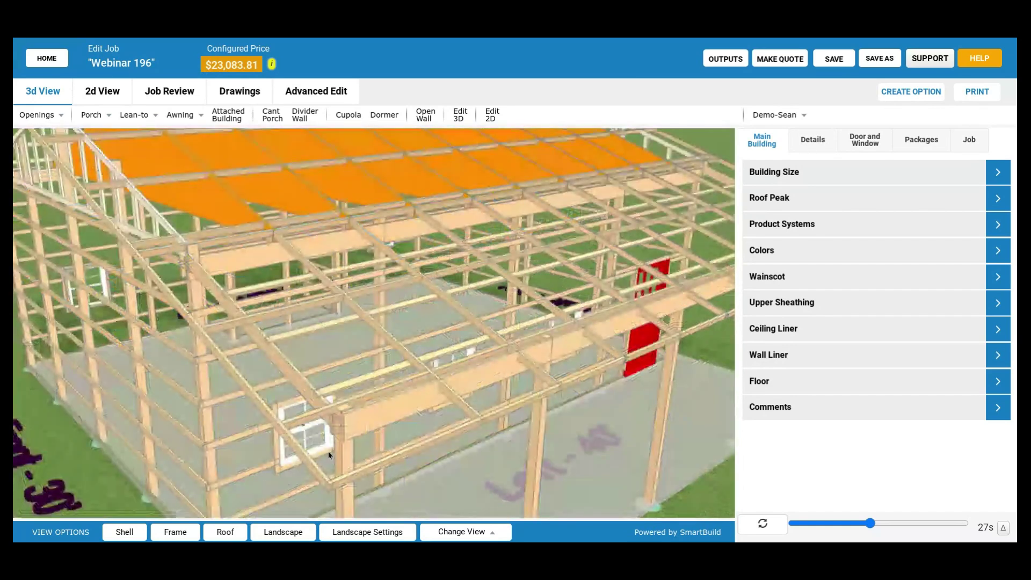
left_click_drag(330, 456, 348, 460)
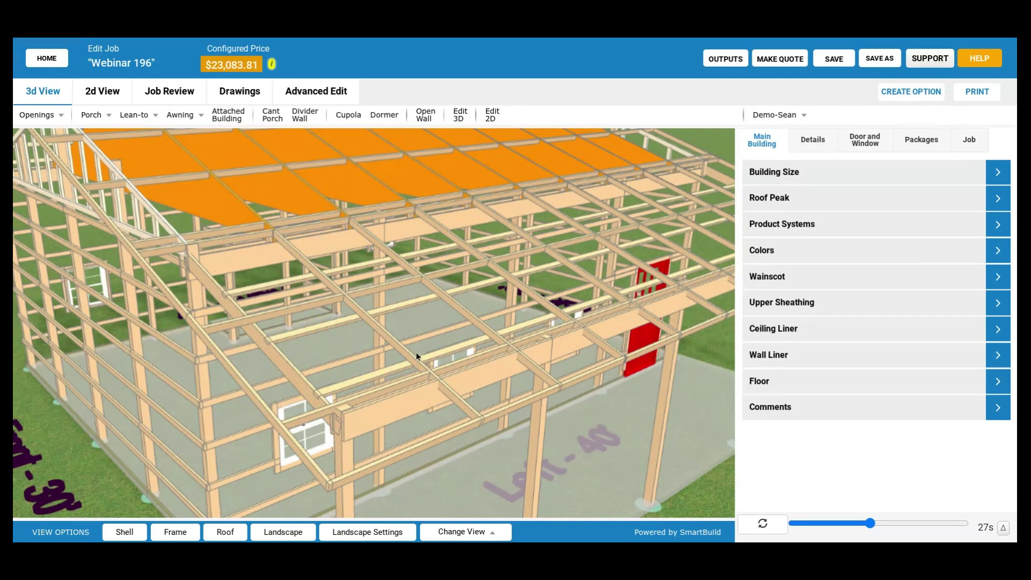
left_click_drag(381, 362, 386, 356)
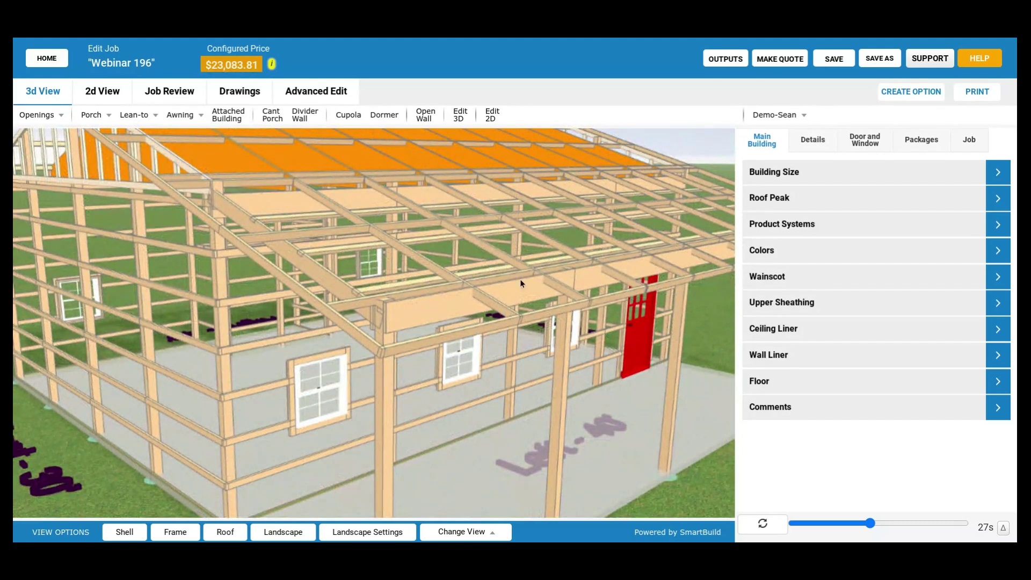
left_click_drag(532, 258, 526, 260)
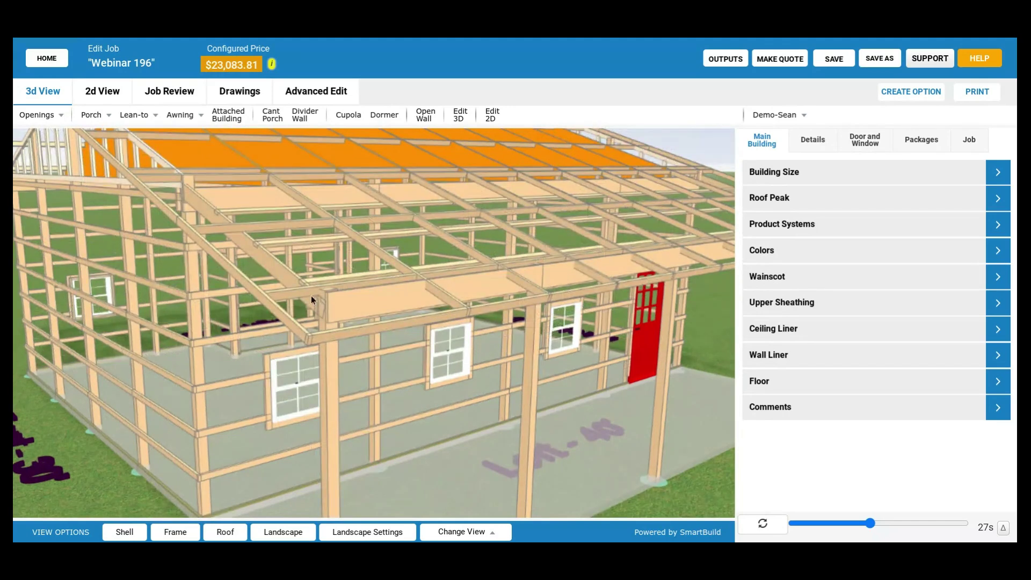
left_click_drag(325, 343, 370, 330)
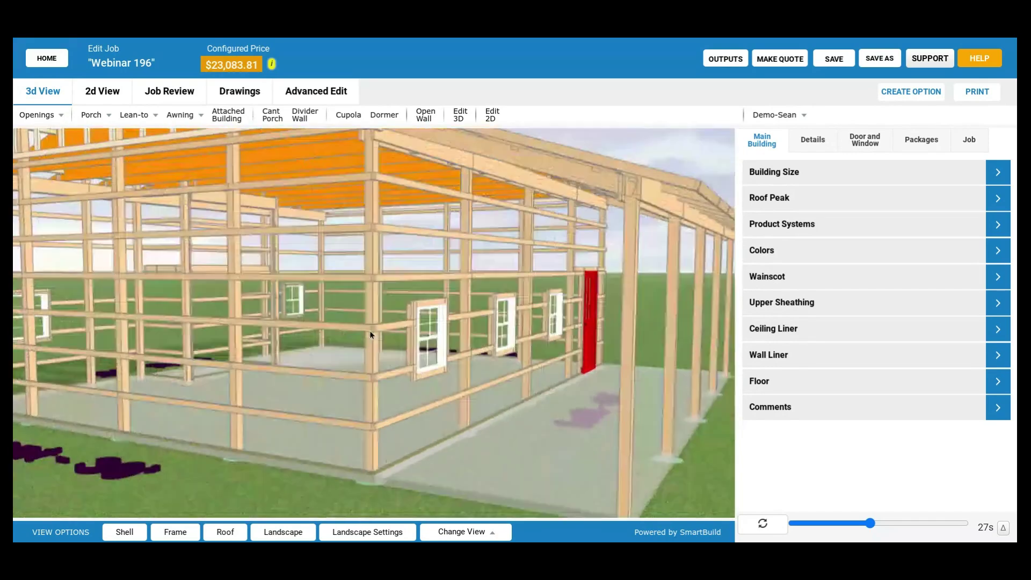
left_click_drag(526, 253, 382, 303)
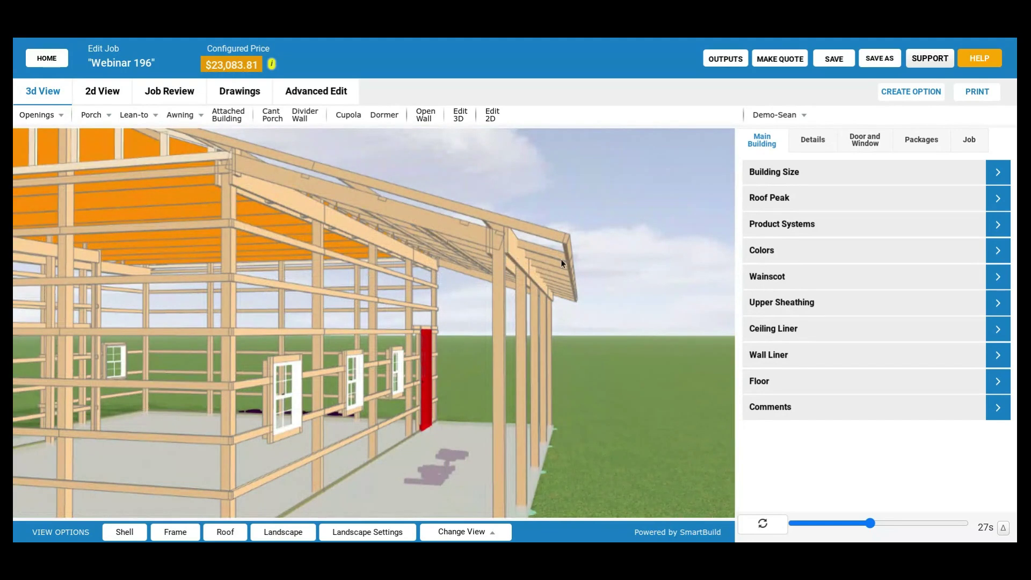
mouse_move(565, 261)
left_mouse_down()
mouse_move(581, 255)
mouse_move(574, 261)
left_mouse_up()
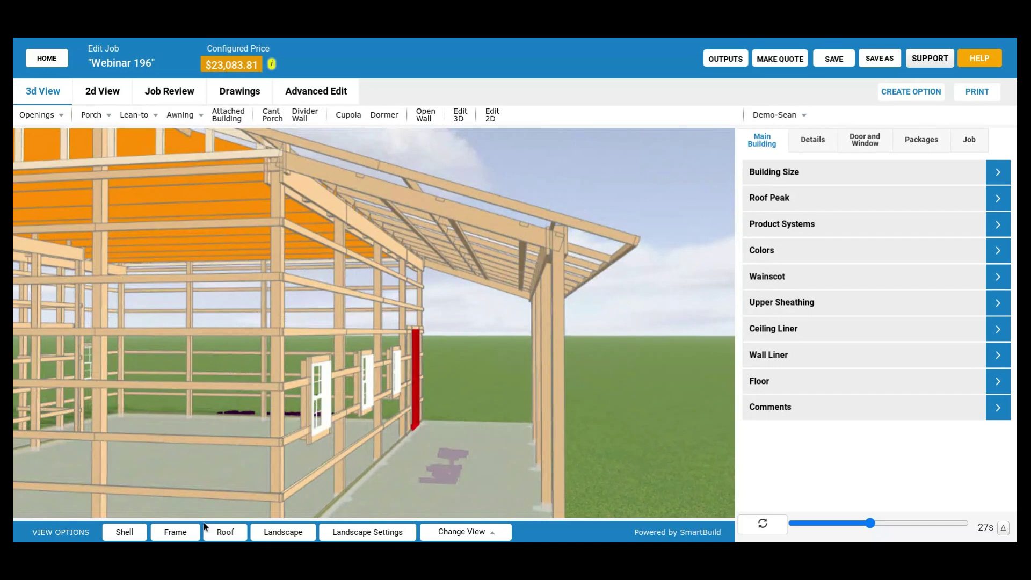
Show the shell again and inspect the sloped underside and end trim of the Left wall porch
left_click(127, 532)
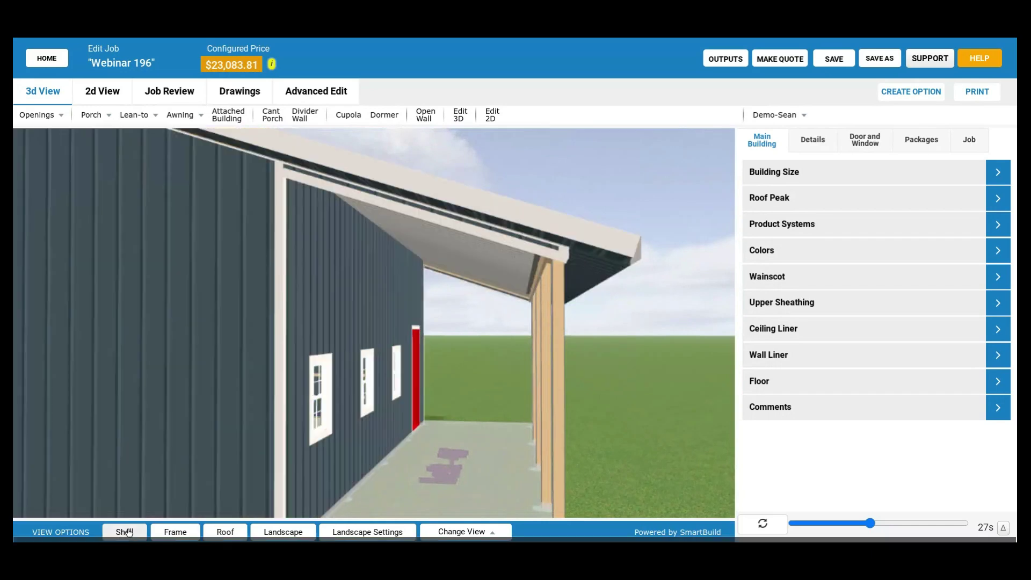
mouse_move(389, 327)
left_mouse_down()
mouse_move(372, 323)
mouse_move(390, 327)
mouse_move(379, 318)
mouse_move(381, 334)
left_mouse_up()
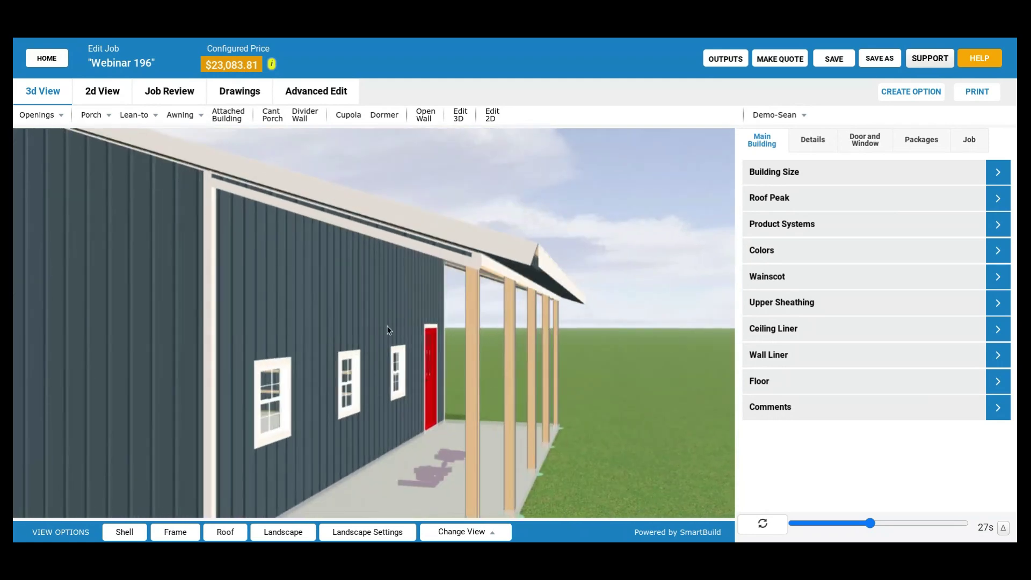
left_click_drag(453, 257, 451, 291)
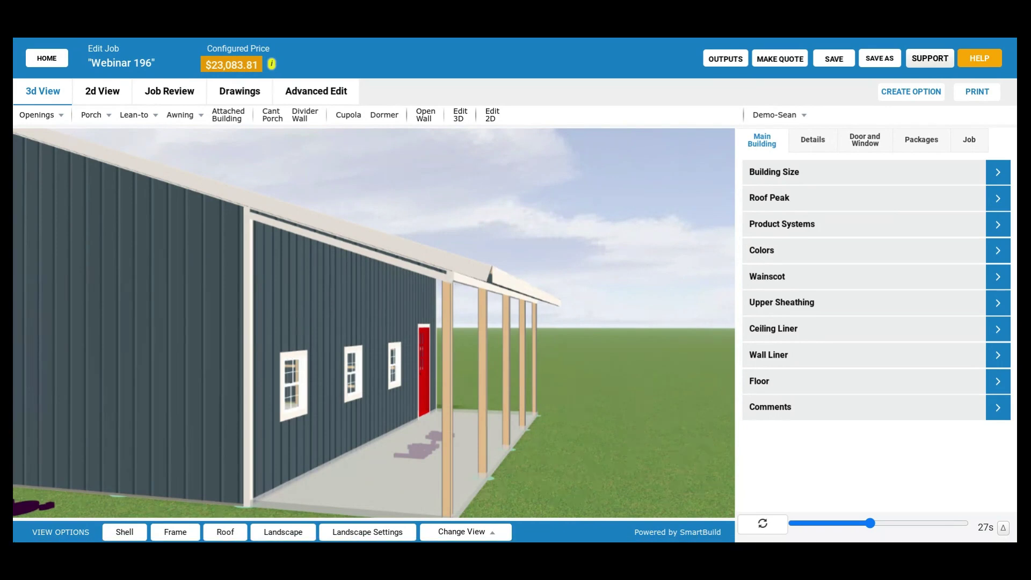
Hide the shell and examine the Left wall porch's roof framing from above, along its whole length
left_click(120, 531)
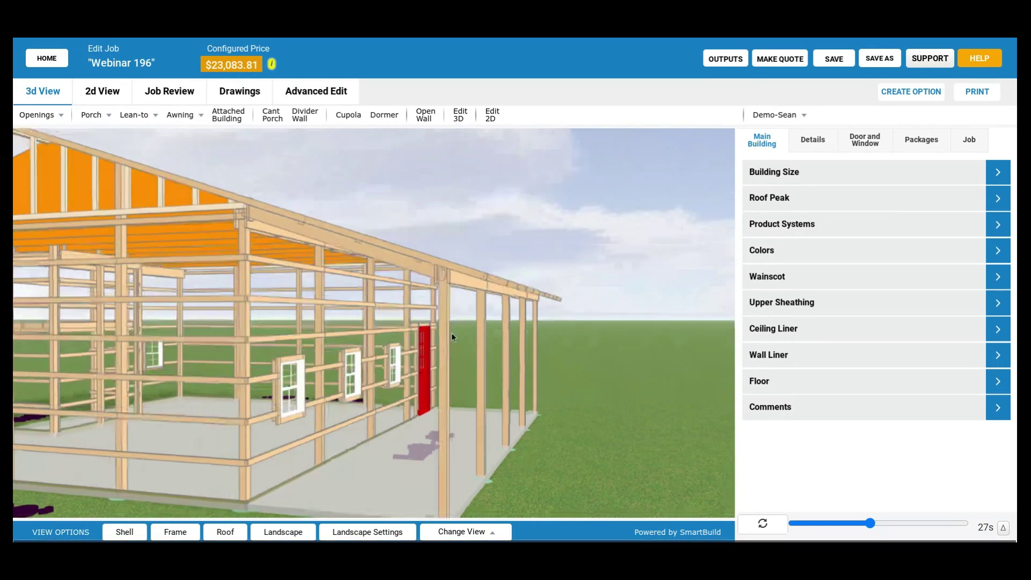
left_click_drag(452, 334, 395, 330)
scroll(392, 329, "up", 3)
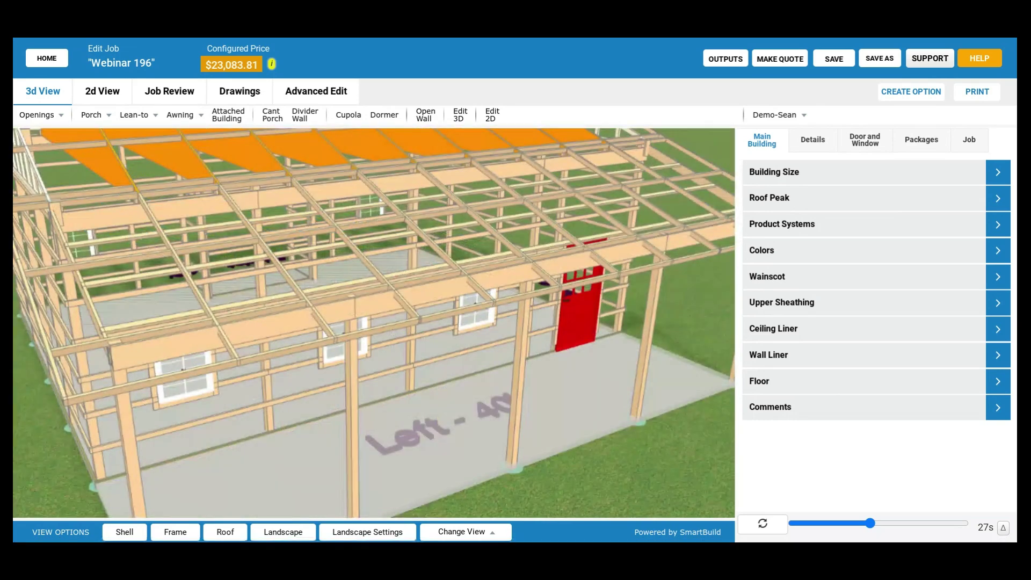
left_click_drag(506, 315, 482, 320)
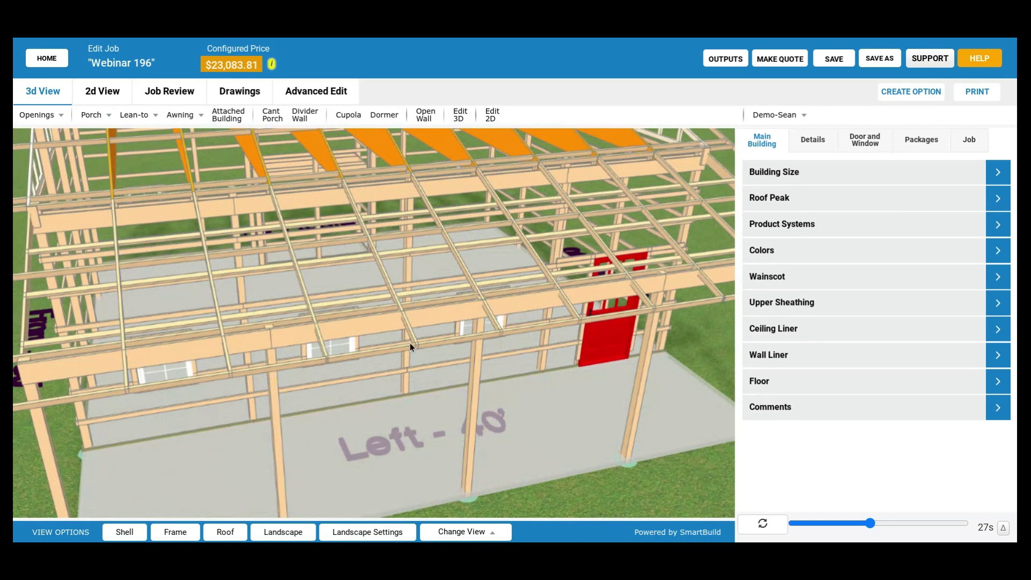
left_click_drag(402, 304, 418, 325)
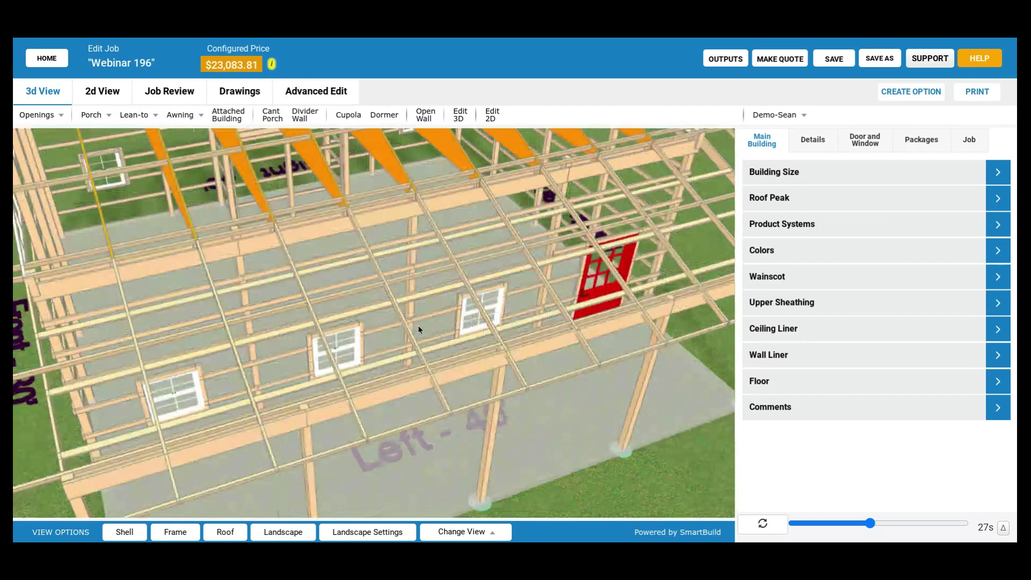
left_click_drag(418, 326, 515, 308)
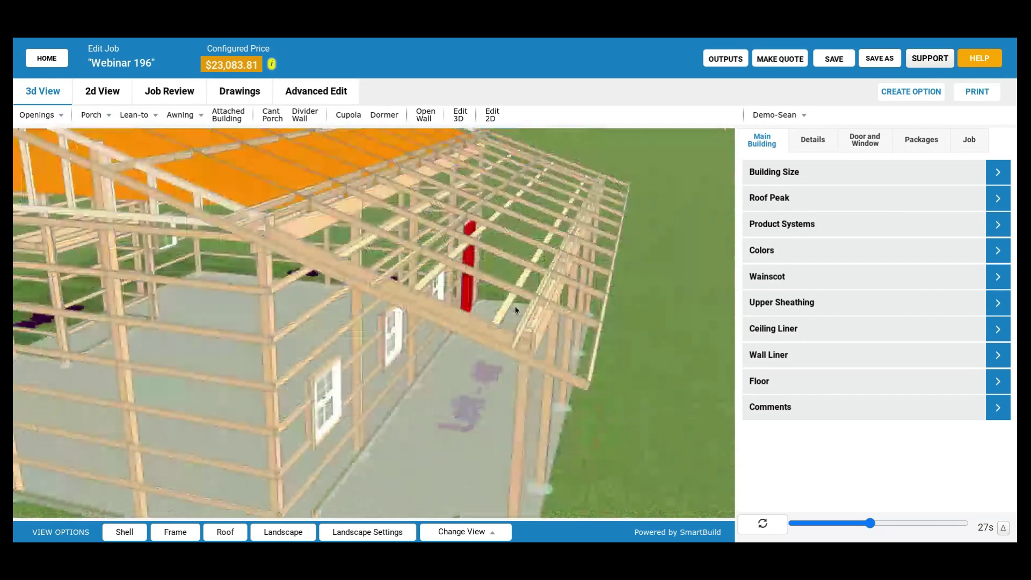
Inspect the Left wall porch's outer header, ceiling framing members and rafters up close
scroll(515, 311, "up", 1)
scroll(520, 288, "up", 3)
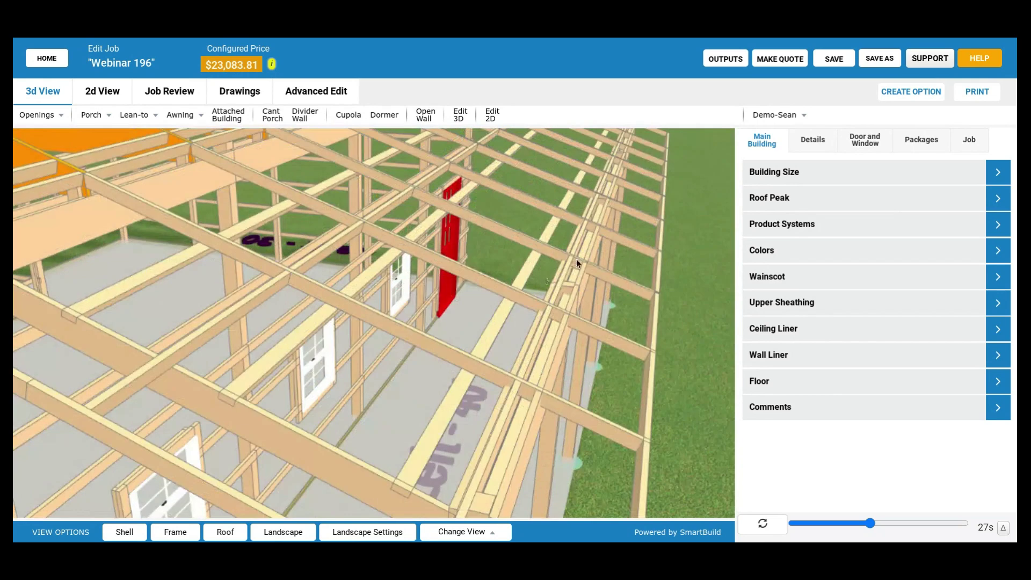
scroll(566, 265, "up", 2)
left_click_drag(572, 272, 588, 248)
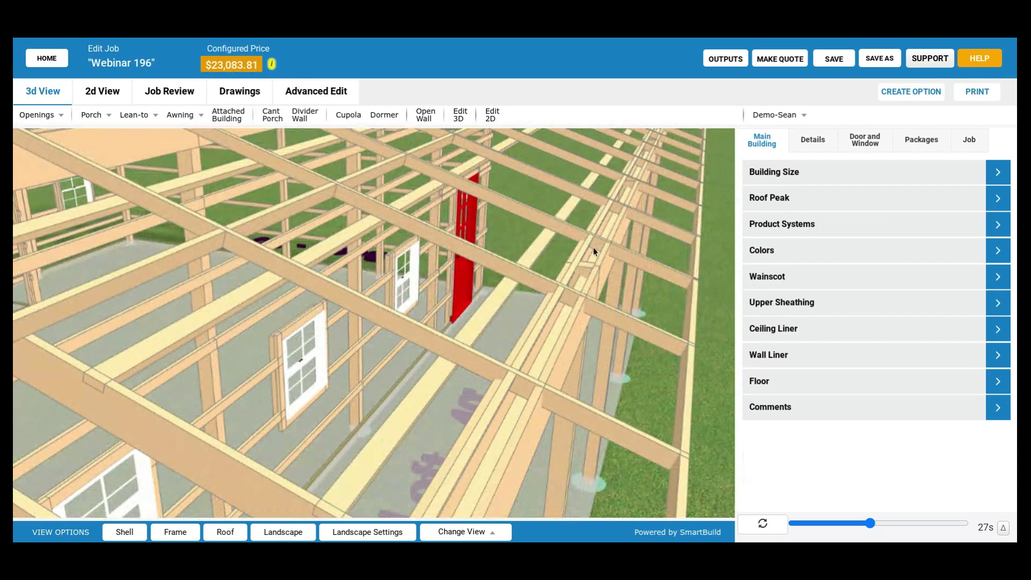
left_click_drag(594, 247, 623, 282)
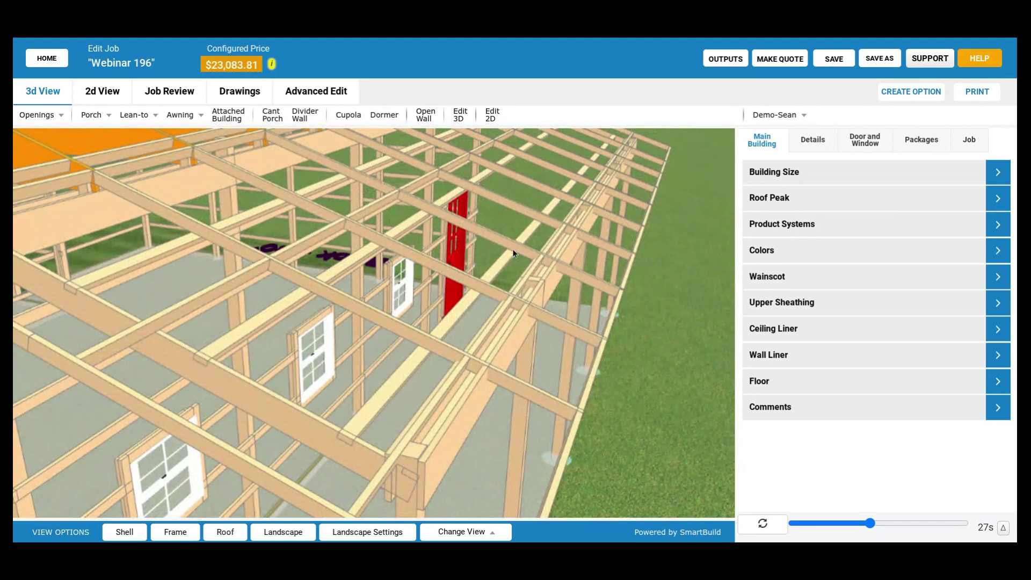
left_click_drag(468, 233, 553, 369)
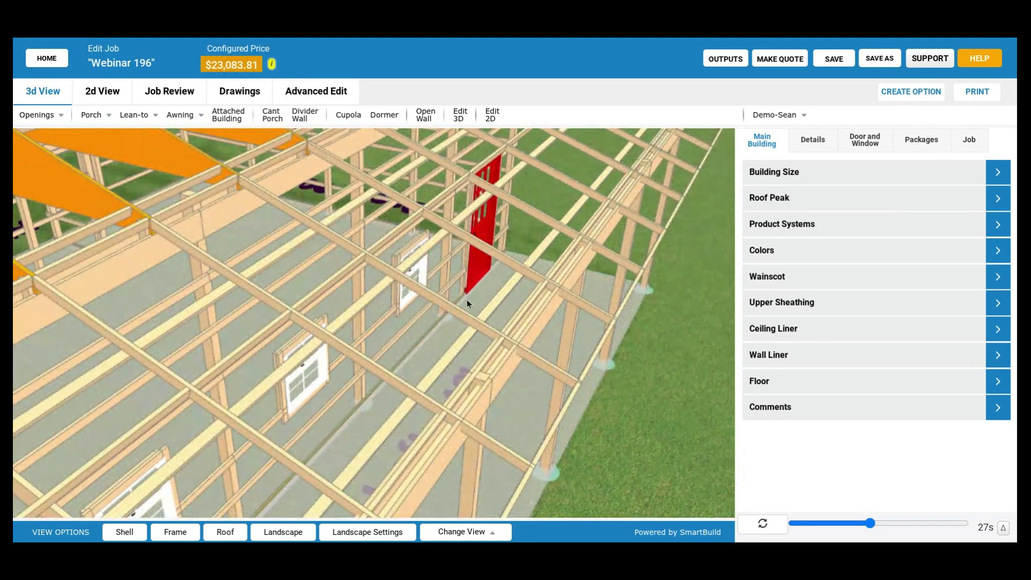
left_click_drag(453, 320, 398, 320)
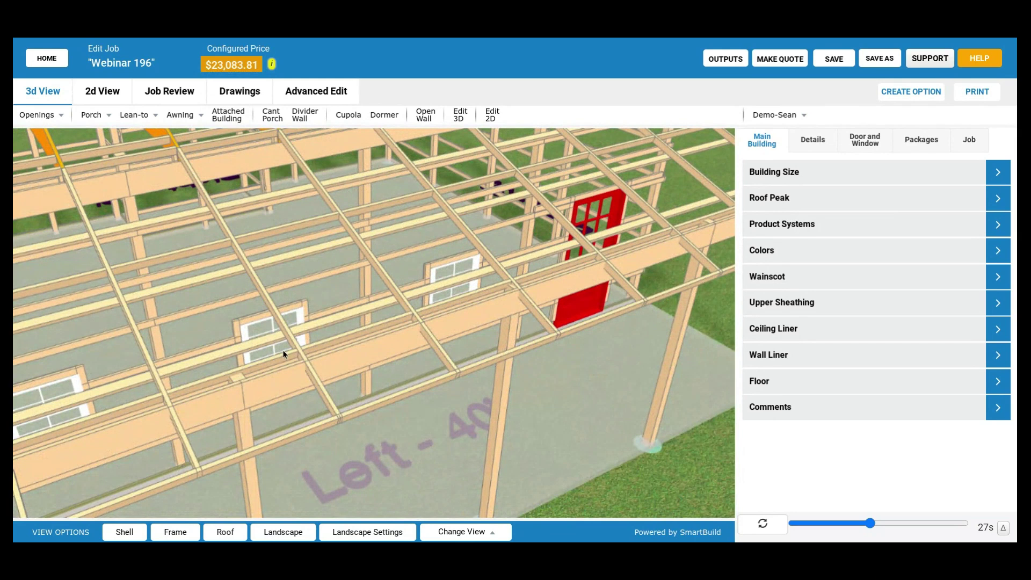
scroll(284, 350, "down", 1)
scroll(285, 349, "down", 1)
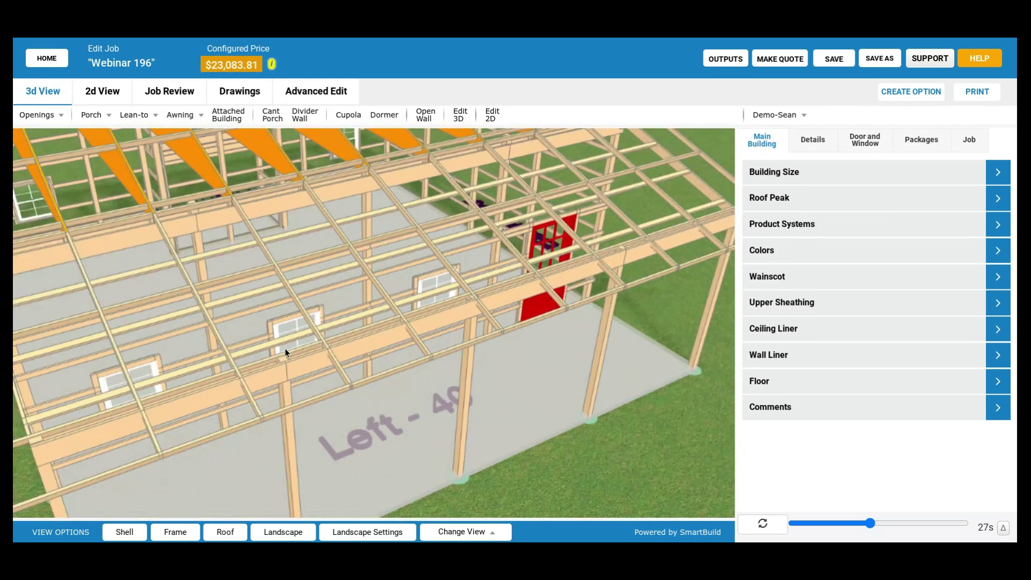
left_click_drag(284, 348, 343, 317)
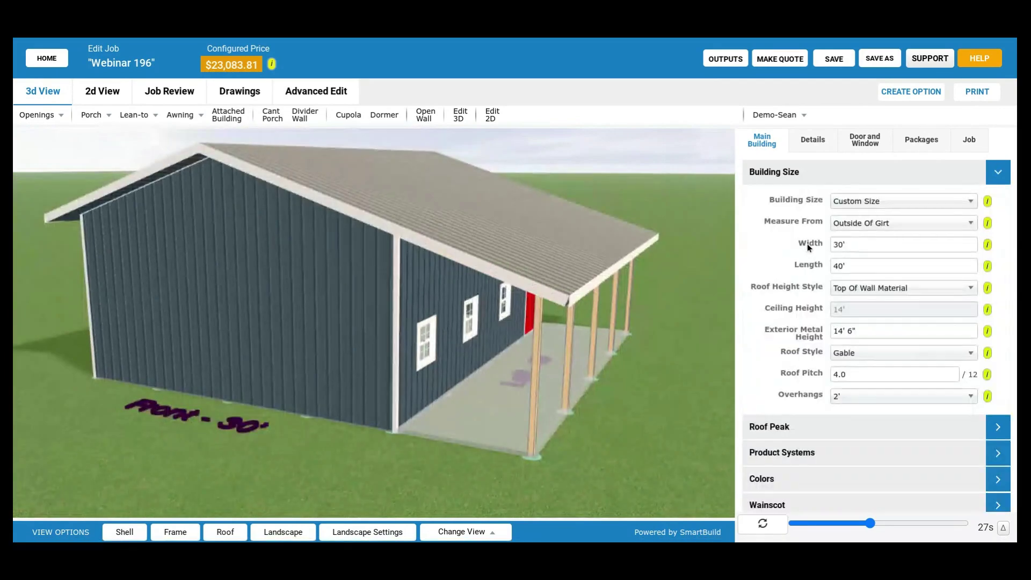
Check the Roof Height Style options in the building size settings, keeping Top Of Wall Material
left_click(853, 290)
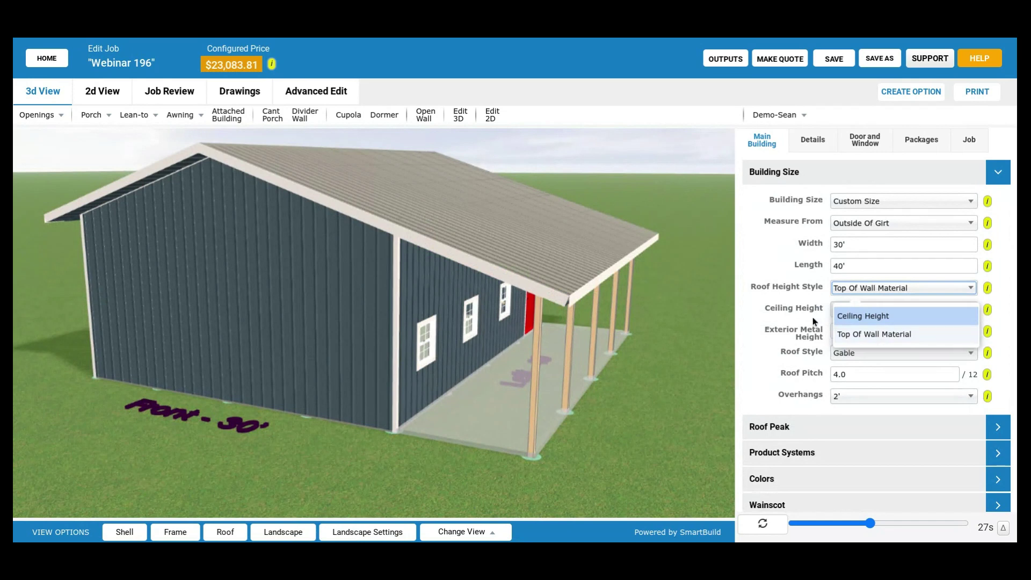
left_click(801, 305)
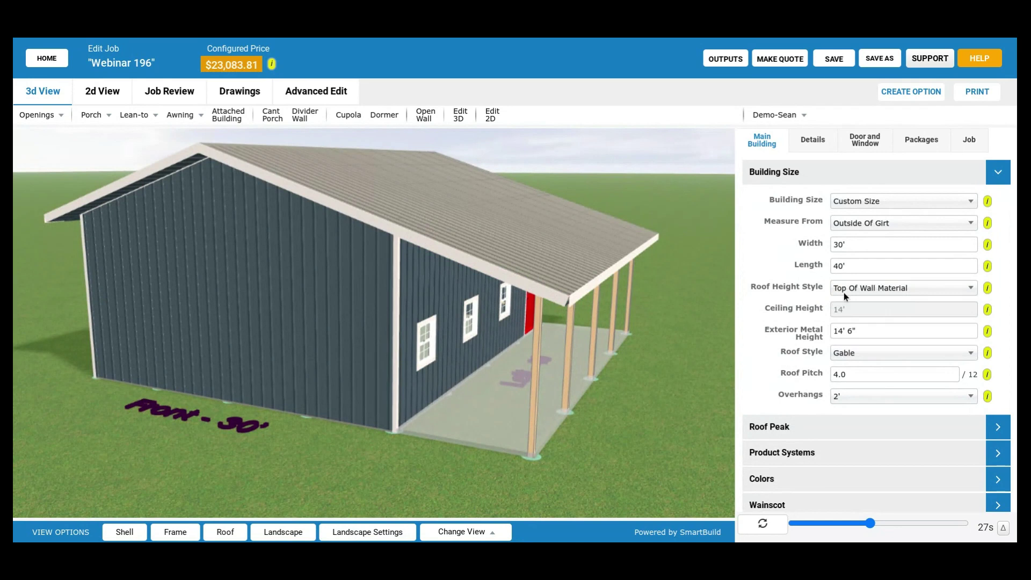
left_click(876, 289)
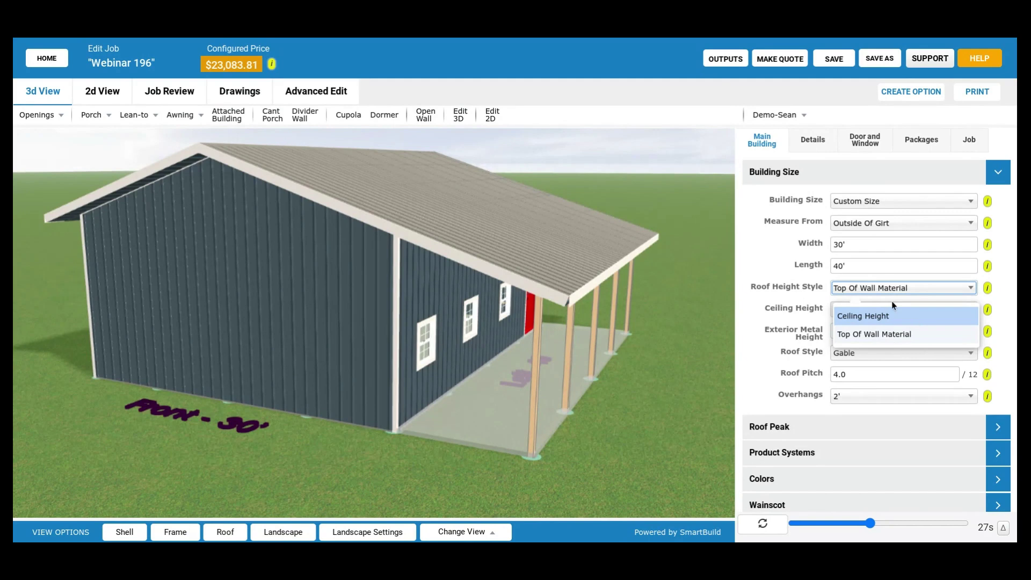
left_click(800, 344)
Review the building's exterior from the Front wall and its porch end around to the Right wall
left_click_drag(321, 294, 421, 348)
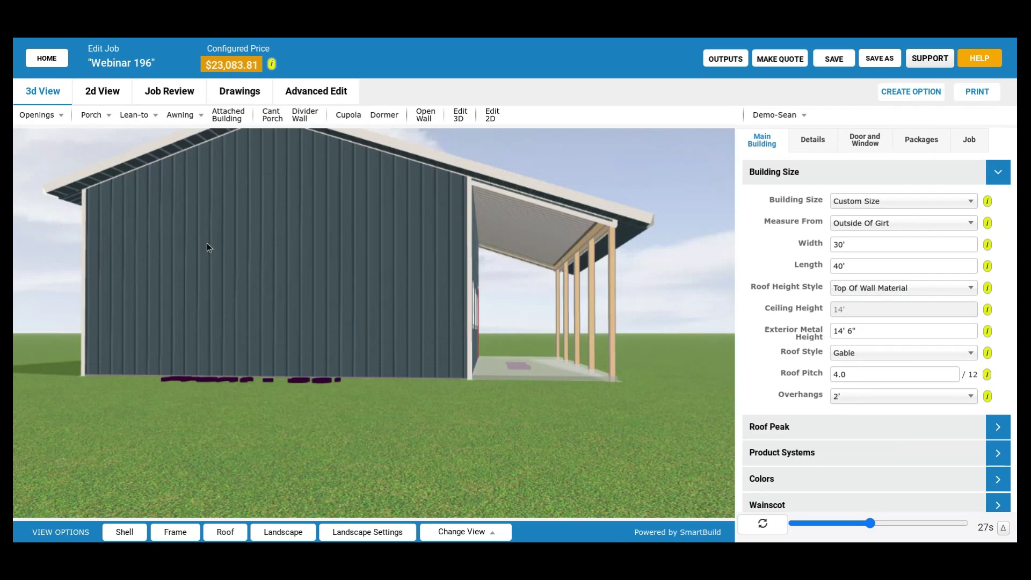
left_click_drag(237, 253, 291, 242)
left_click_drag(188, 207, 154, 223)
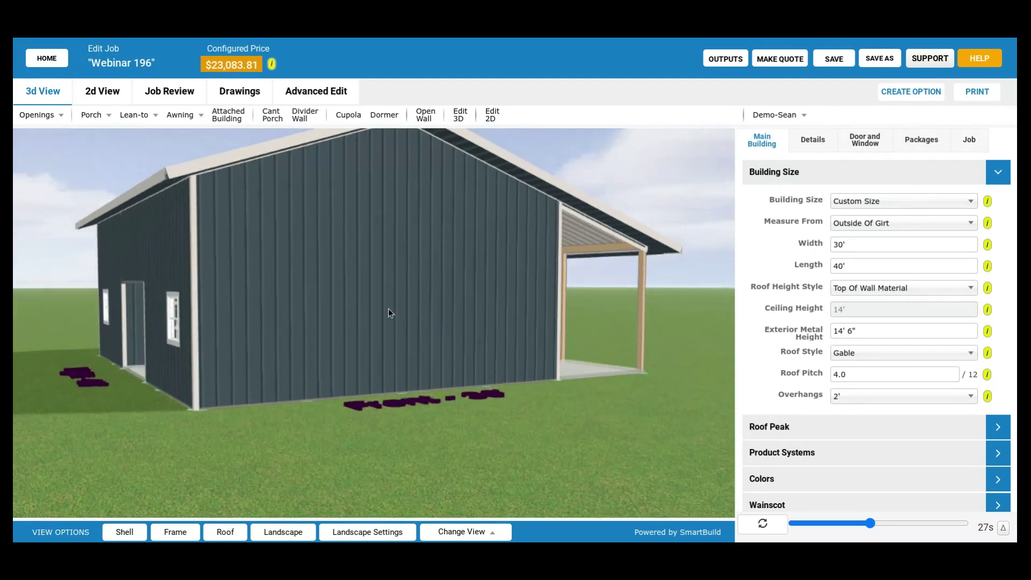
left_click_drag(171, 293, 414, 296)
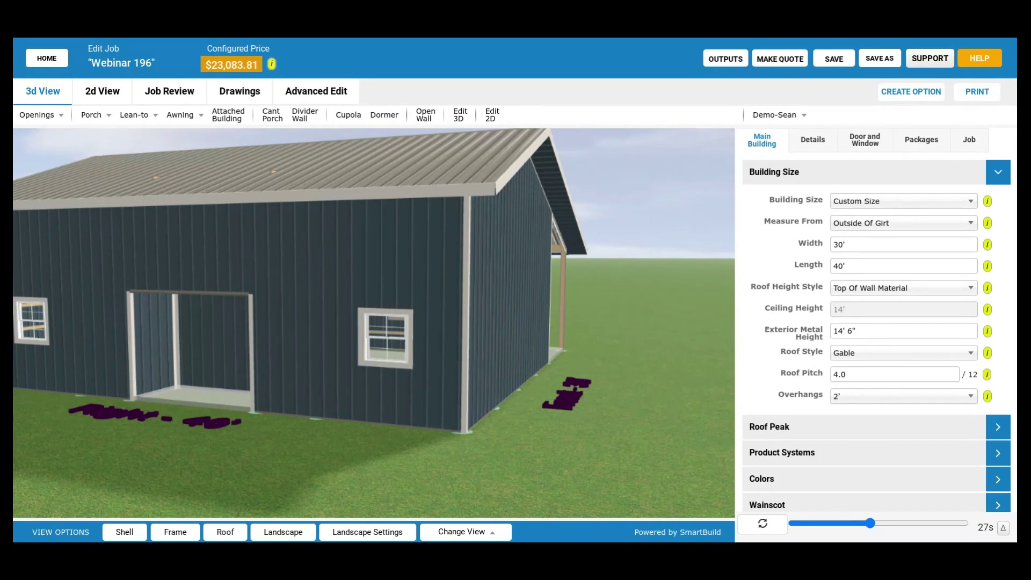
Select the Exterior Metal Height value for reference and compare the wall heights on the Front and Right walls
left_click(855, 333)
left_click_drag(854, 332, 320, 287)
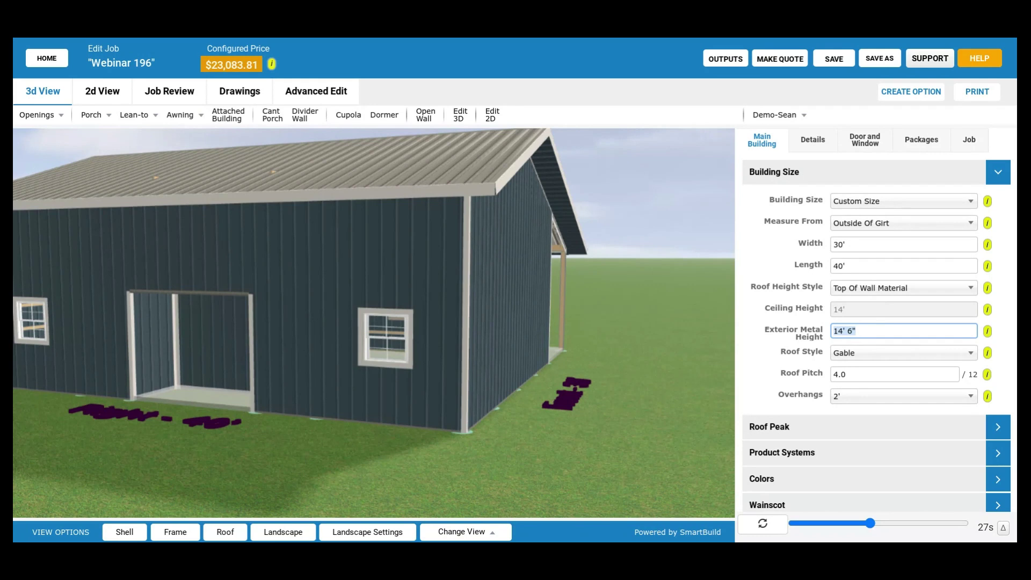
left_click_drag(527, 261, 458, 263)
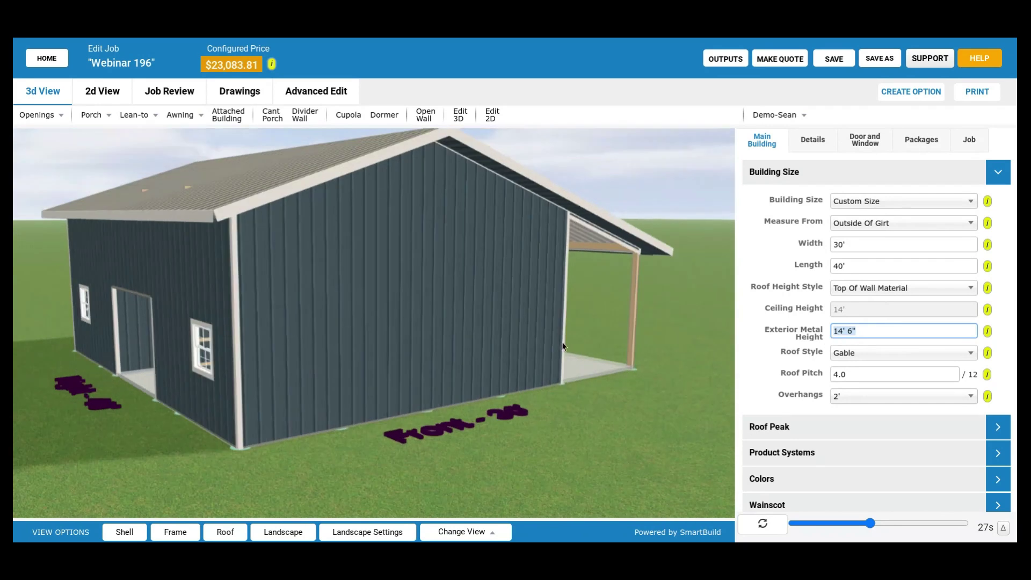
left_click_drag(226, 289, 319, 281)
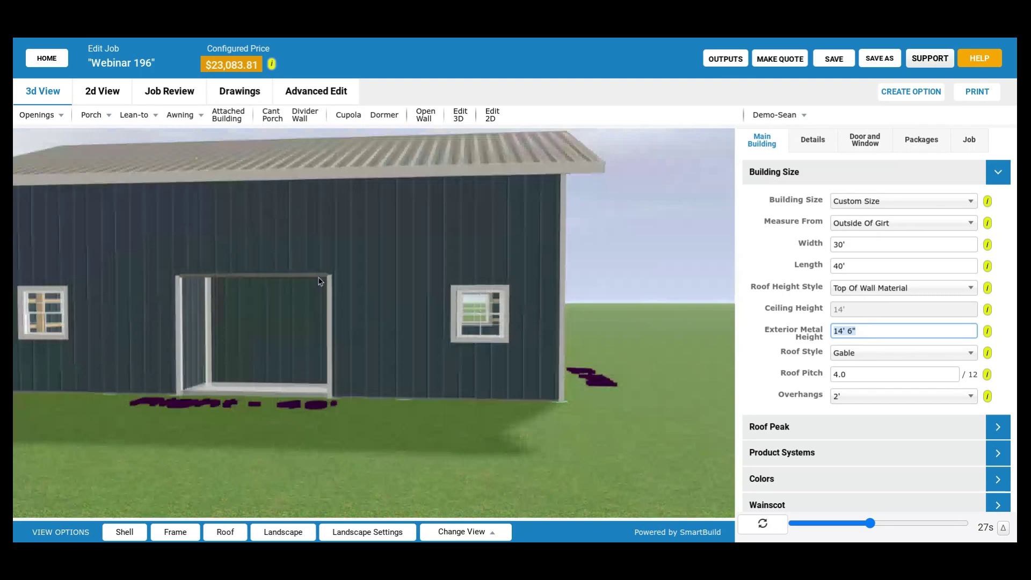
left_click_drag(583, 275, 582, 291)
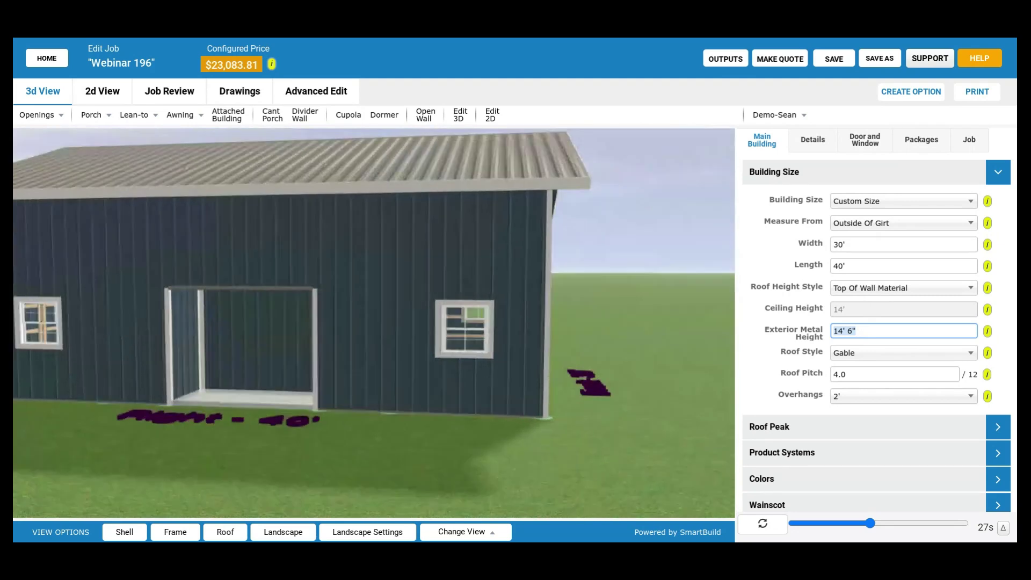
Set the wall sheathing's offset from grade to 1' in the building details and rebuild the model
left_click(824, 140)
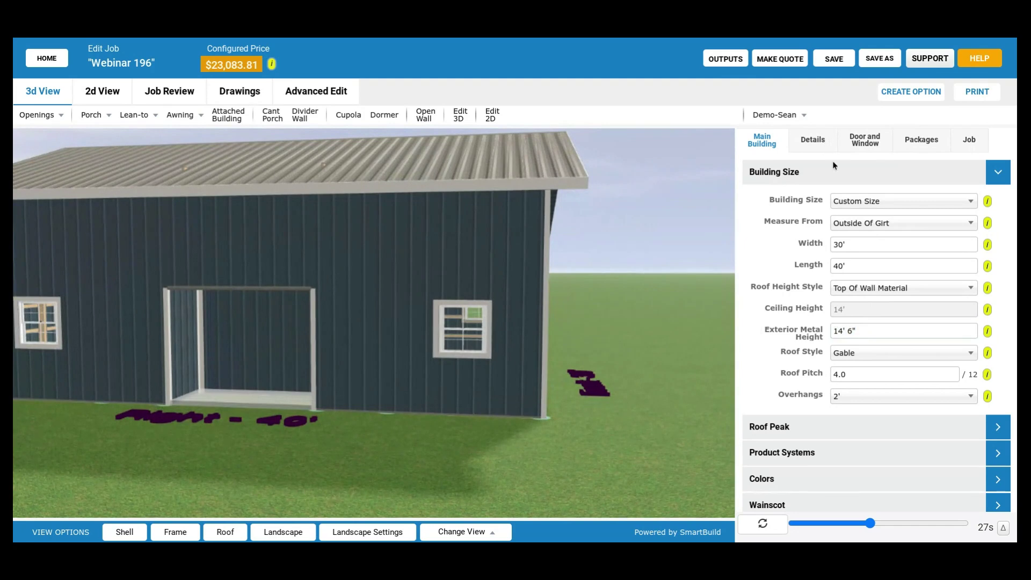
scroll(843, 284, "down", 3)
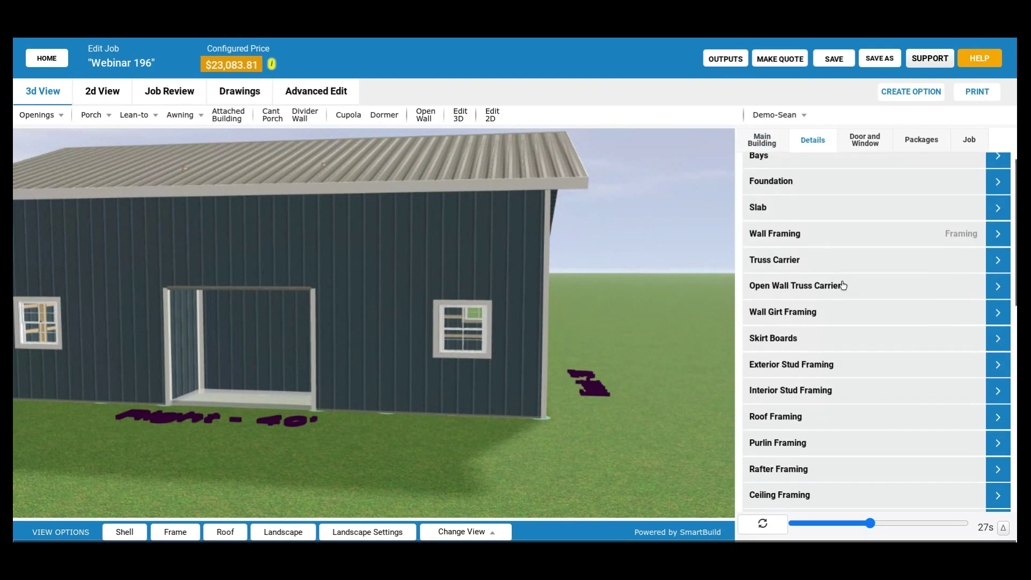
scroll(843, 285, "down", 4)
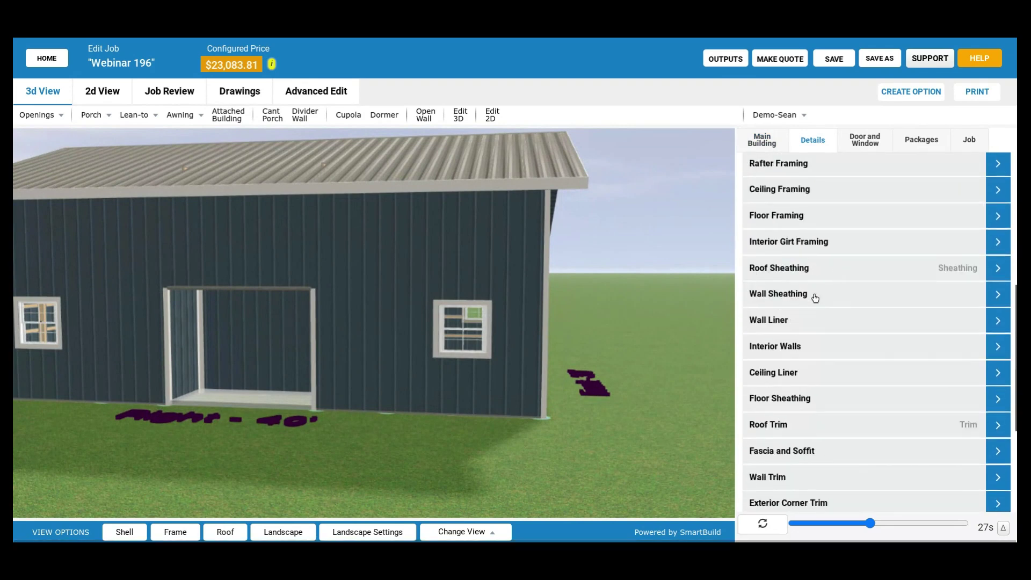
left_click(814, 296)
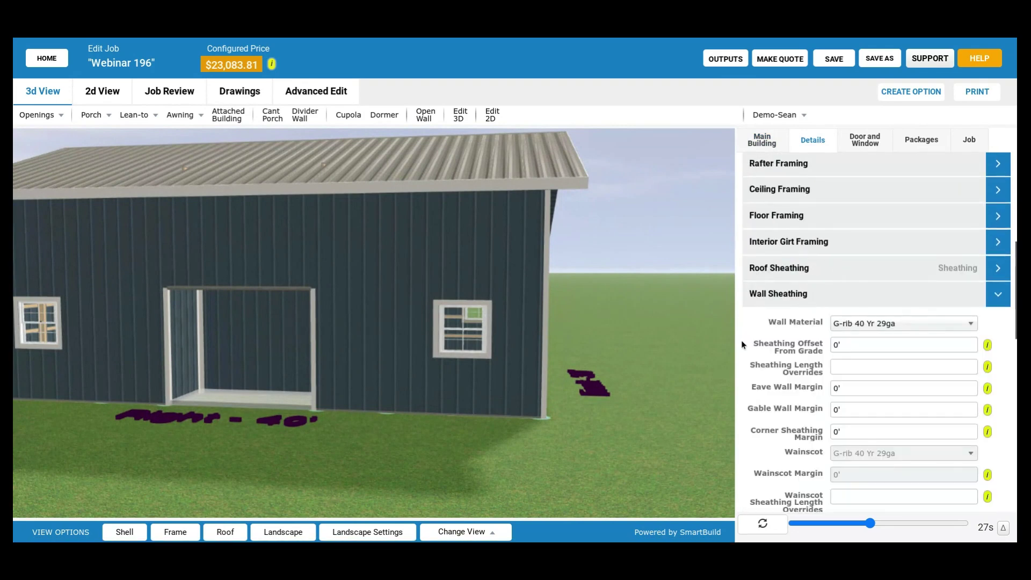
left_click_drag(756, 347, 814, 357)
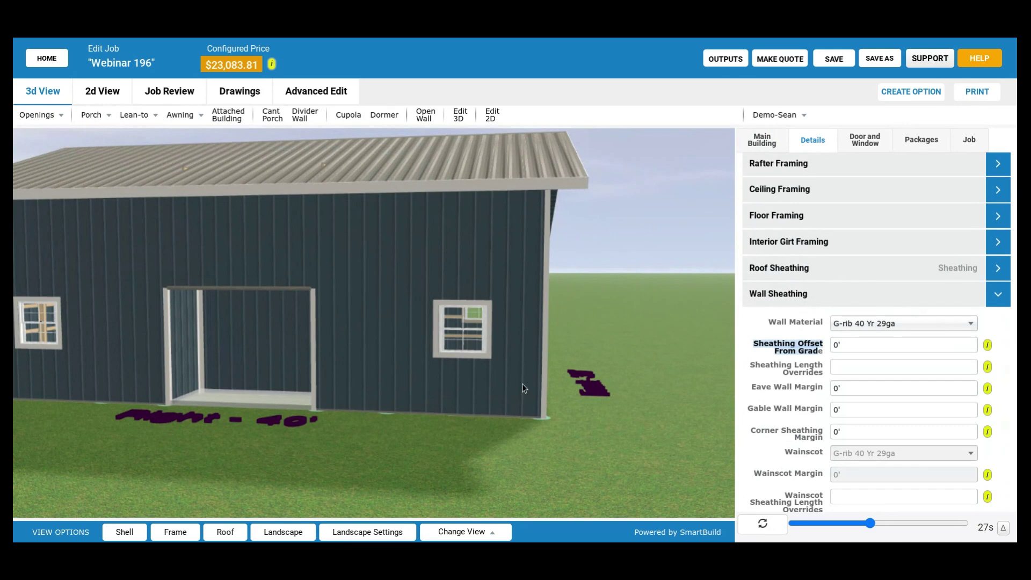
left_click(858, 345)
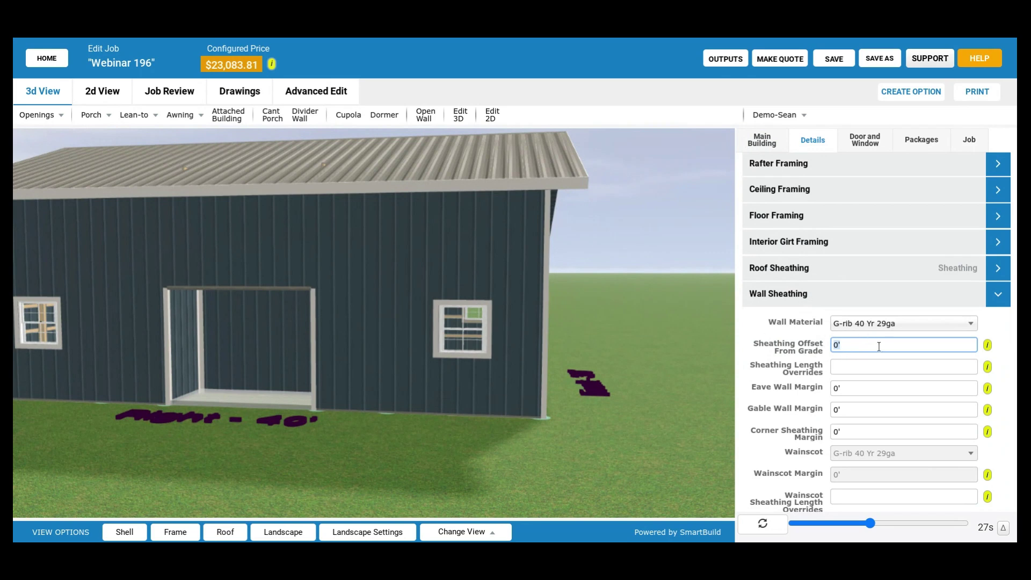
type("1")
key("Tab")
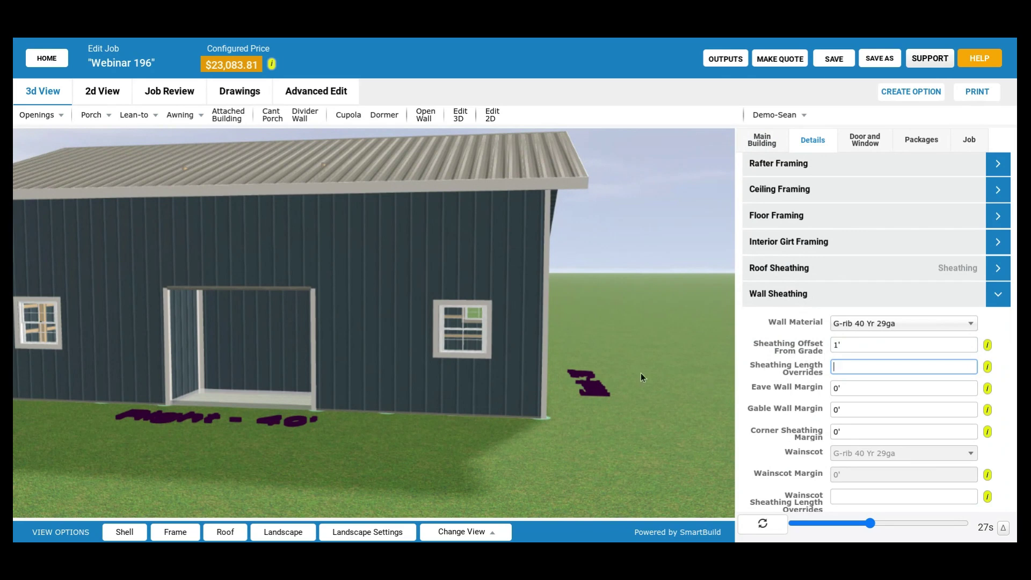
left_click_drag(610, 374, 730, 298)
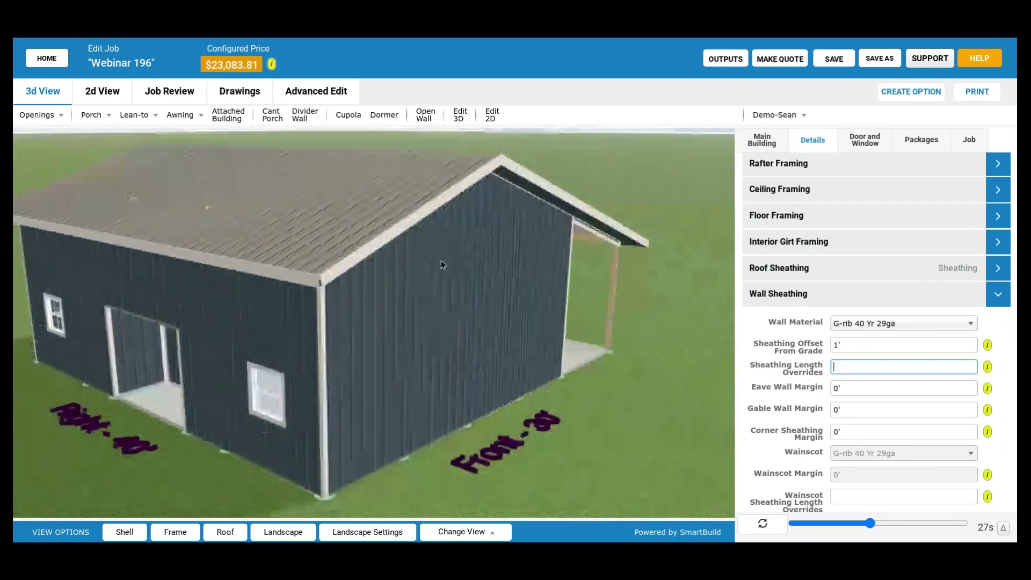
left_click(762, 527)
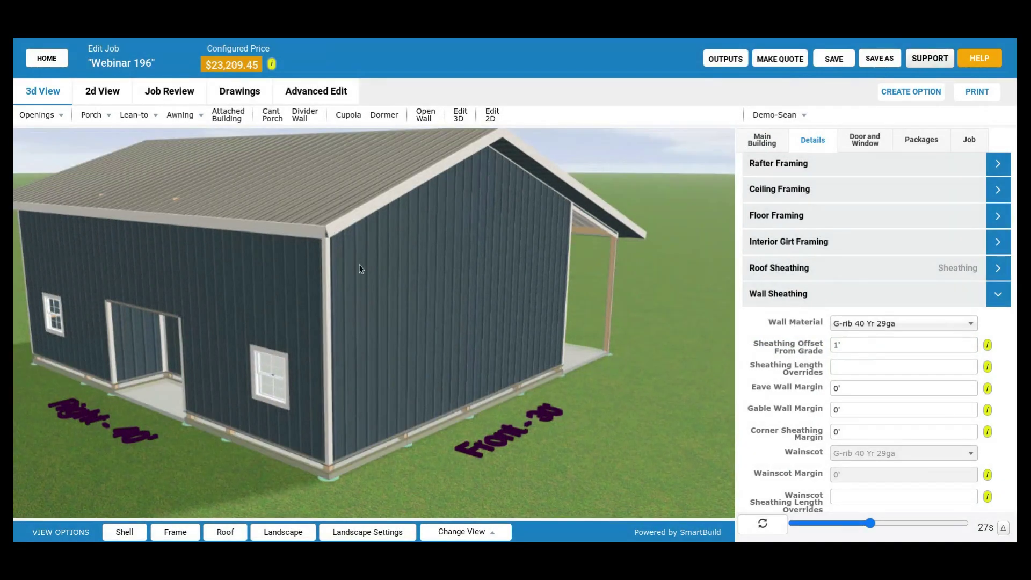
Inspect the raised sheathing's lower edge, the exposed framing beneath it and the eave around the Right and Front walls
left_click_drag(322, 326, 344, 308)
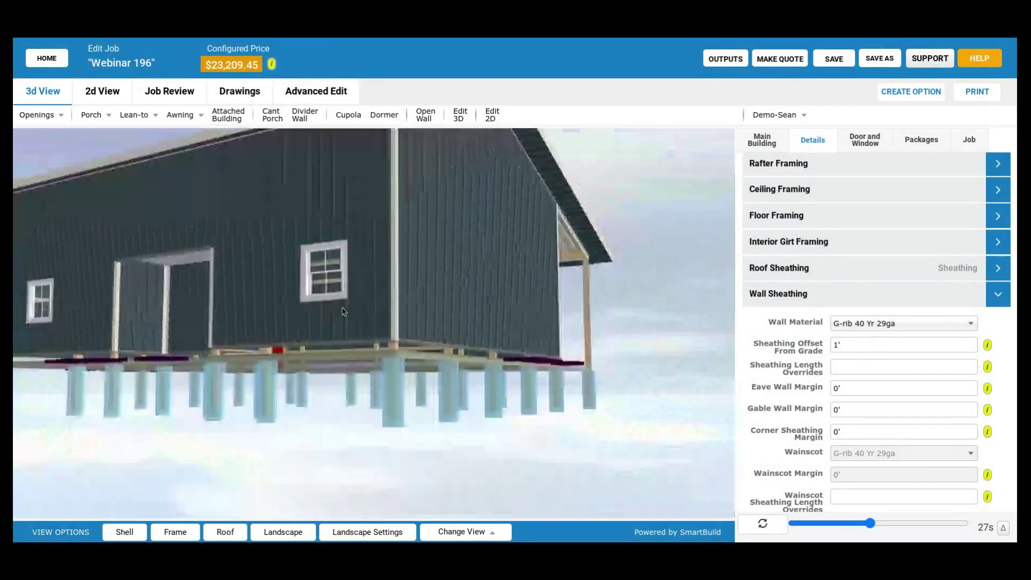
scroll(375, 352, "up", 2)
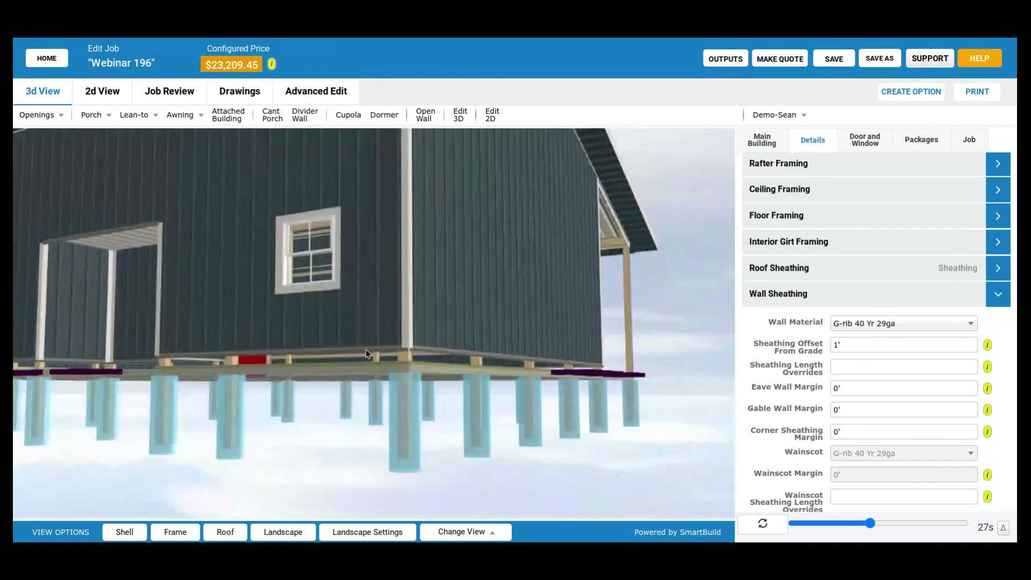
left_click_drag(366, 350, 359, 350)
scroll(382, 387, "up", 2)
double_click(881, 345)
scroll(443, 436, "up", 3)
left_click_drag(446, 443, 451, 433)
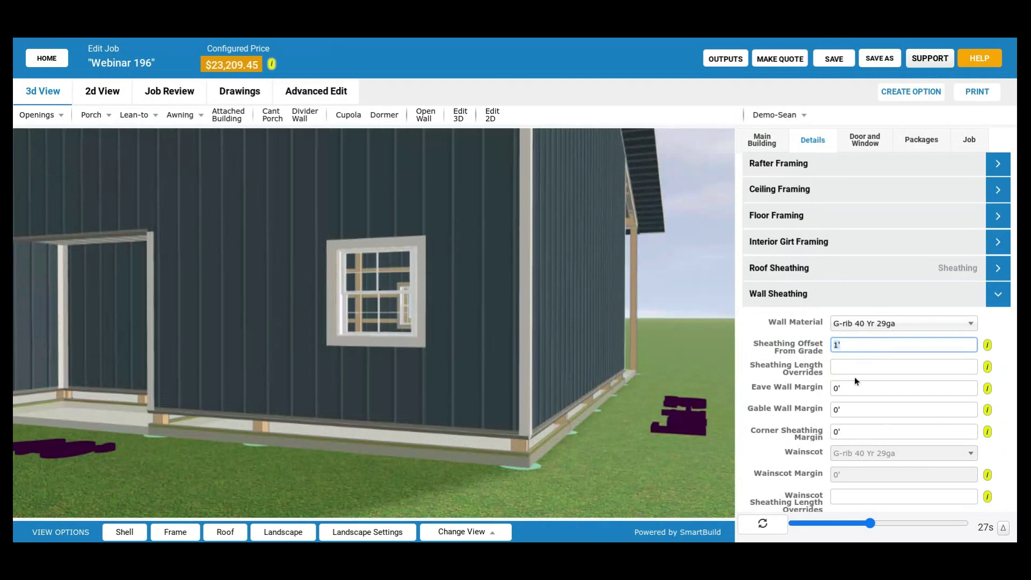
scroll(634, 417, "down", 2)
scroll(634, 418, "down", 2)
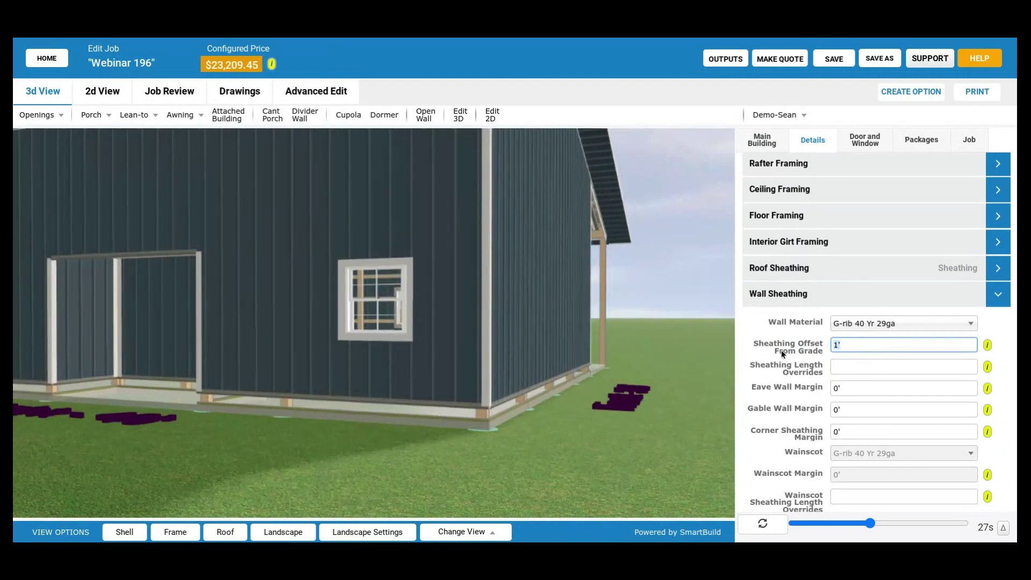
scroll(486, 352, "down", 3)
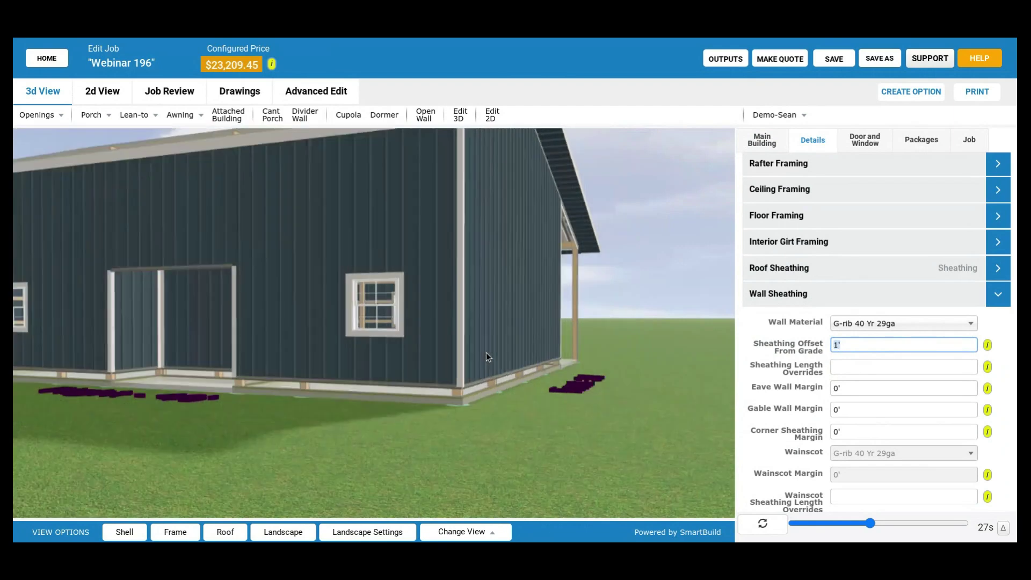
left_click_drag(486, 352, 495, 364)
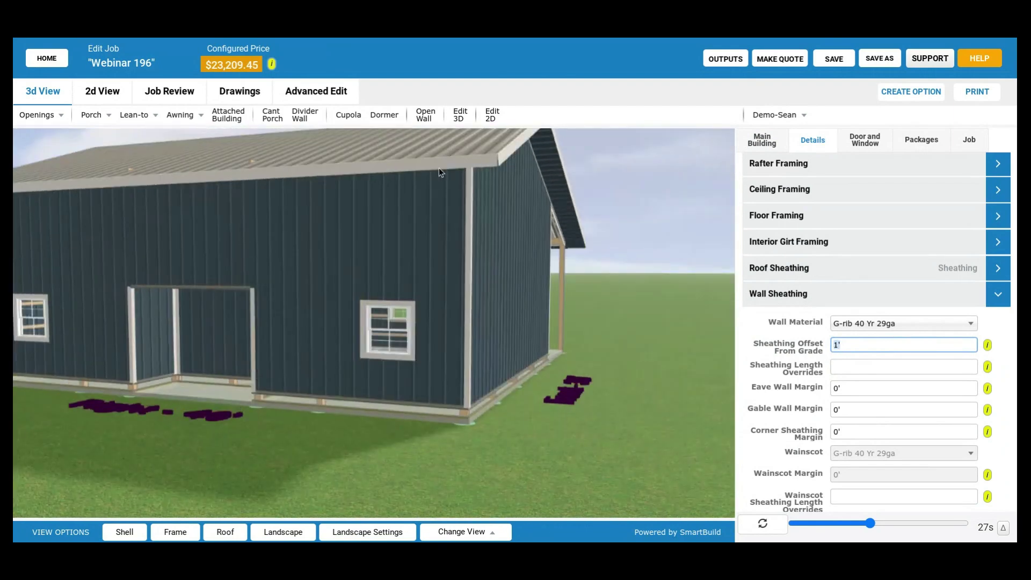
left_click_drag(446, 403, 378, 403)
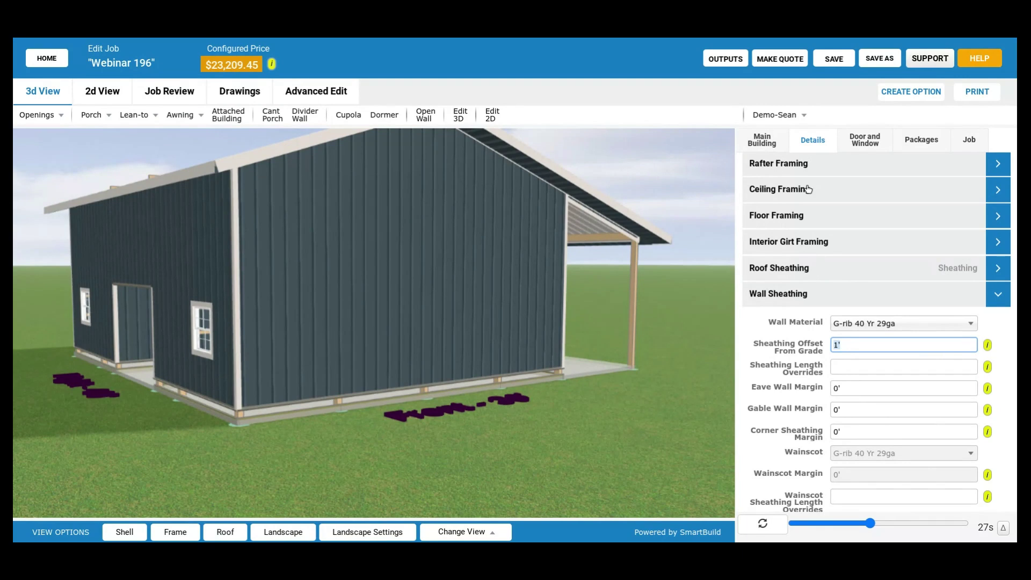
Check the Roof Height Style options in the building size settings, keeping Top Of Wall Material, and view the Front and Right walls
left_click(761, 143)
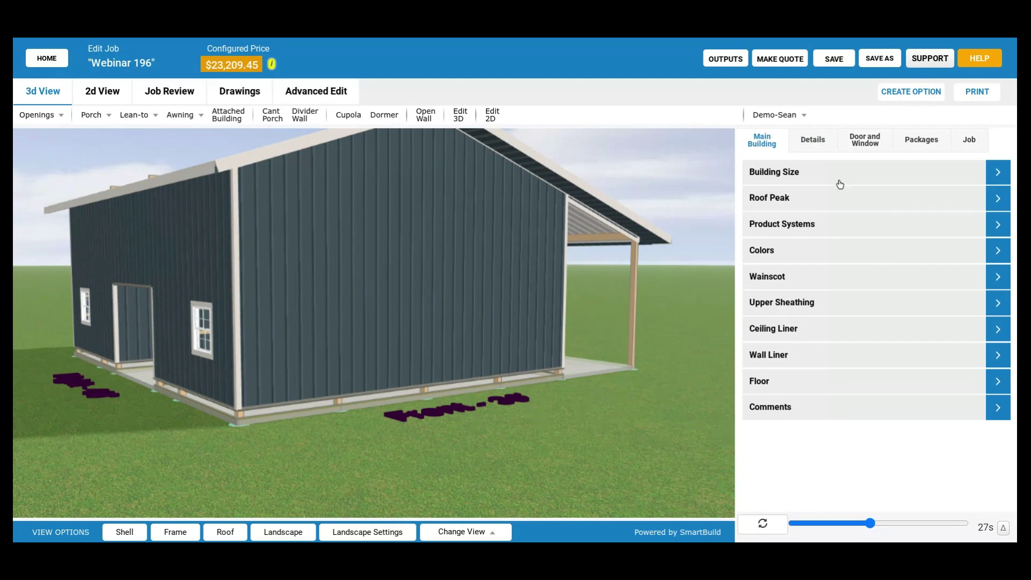
left_click(846, 179)
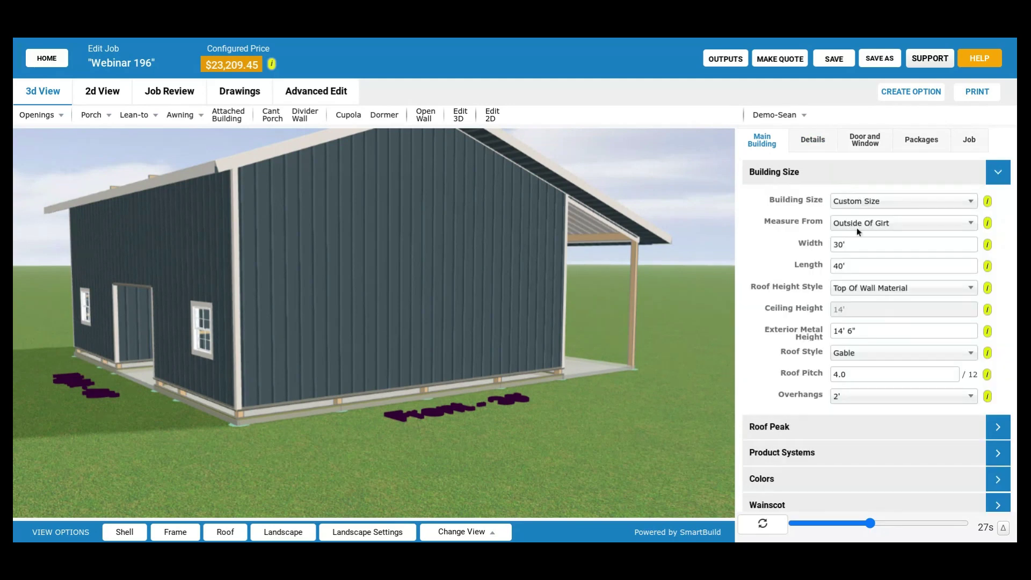
left_click(889, 289)
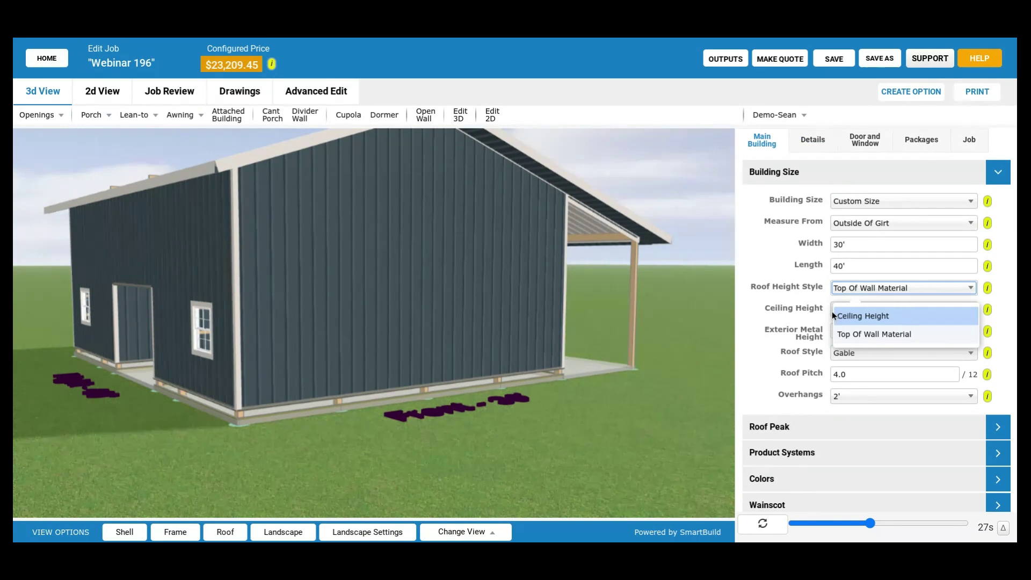
left_click(503, 334)
scroll(502, 326, "down", 3)
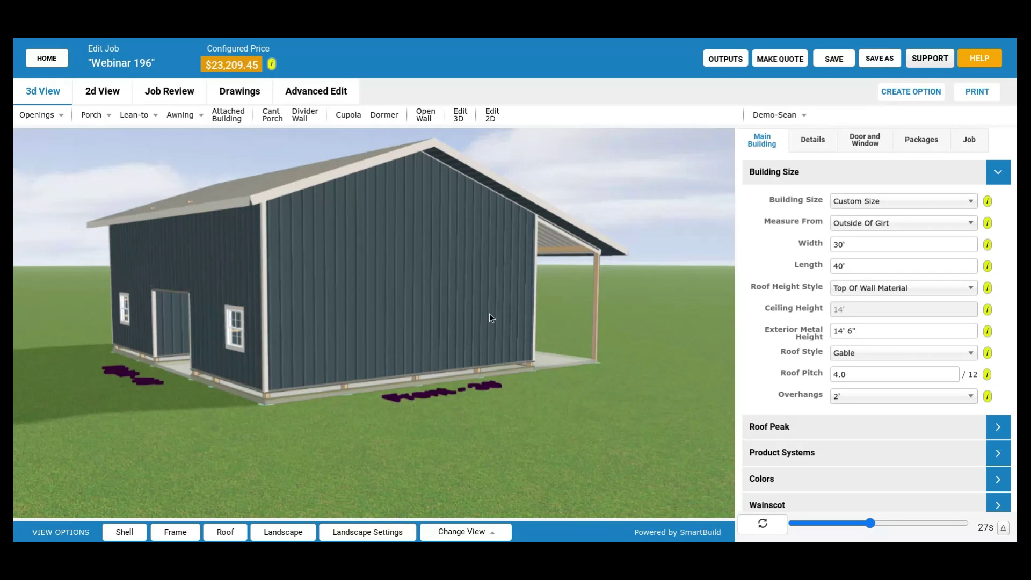
left_click_drag(404, 280, 440, 280)
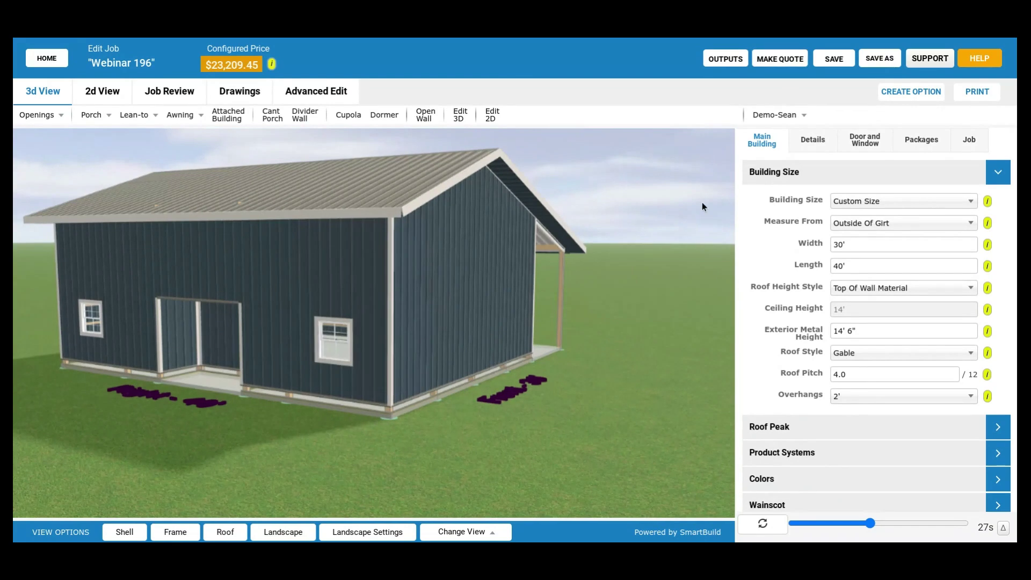
Save the job's changes and make a quote from it, accepting the lock on materials and pricing
left_click(876, 60)
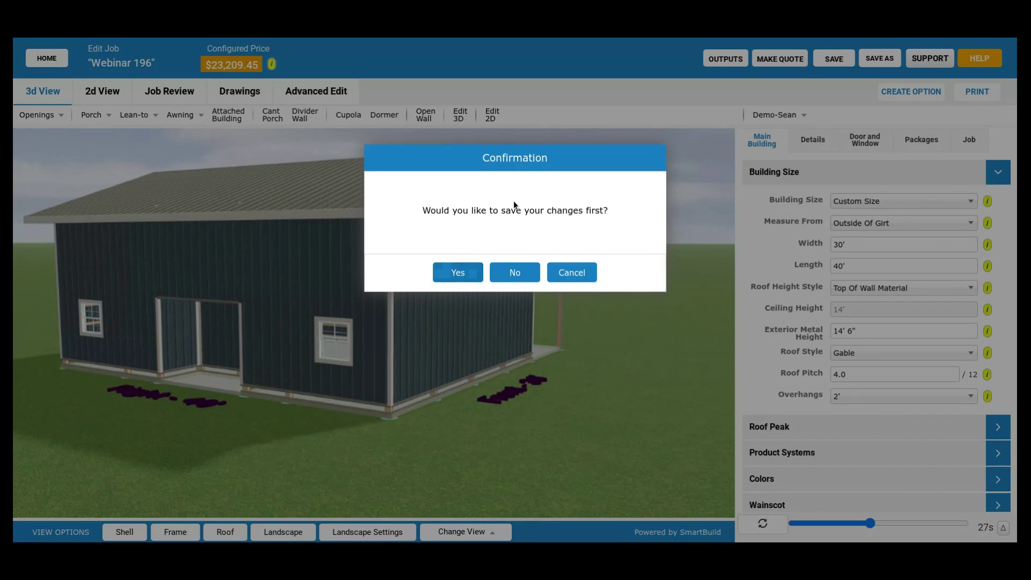
left_click(470, 273)
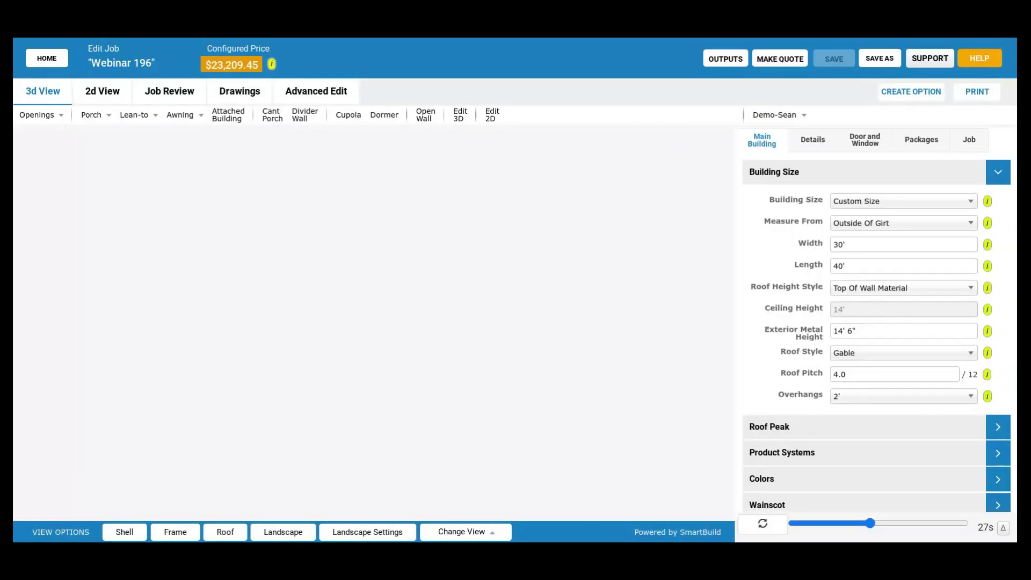
left_click(780, 58)
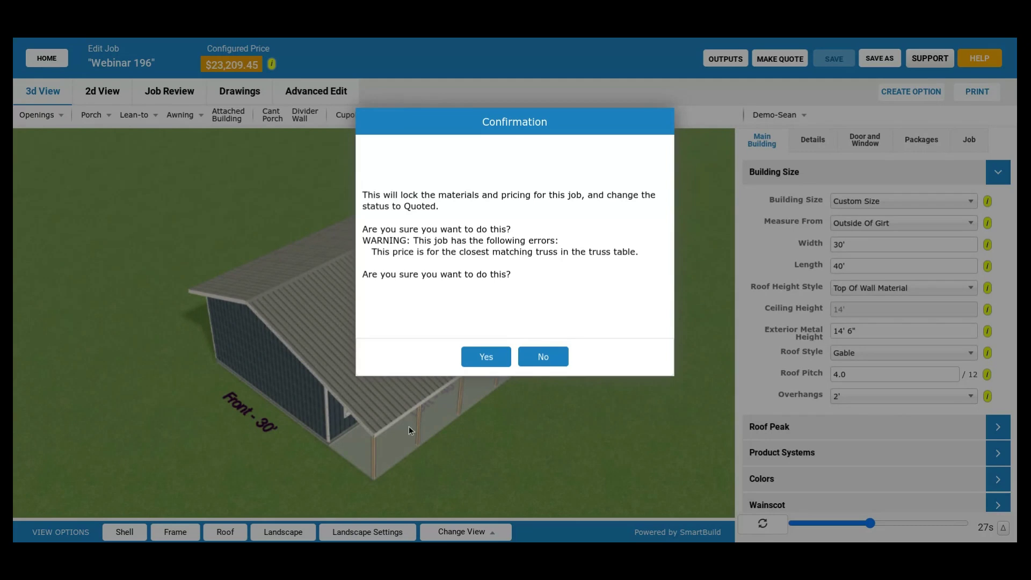
left_click(500, 358)
left_click(496, 359)
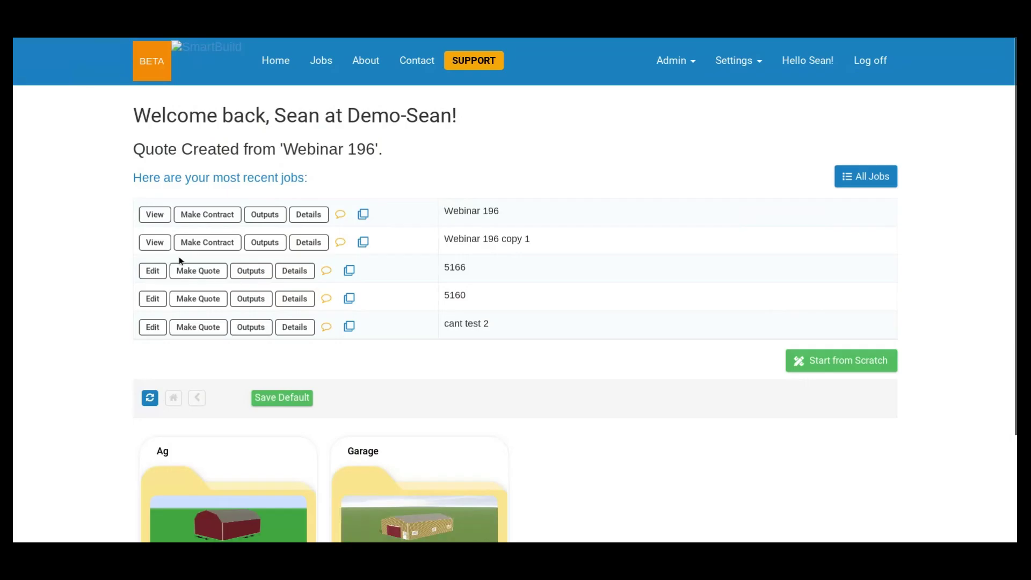
View the quoted Webinar 196 job, examining its building size settings and the Left wall porch in 3D
left_click(154, 217)
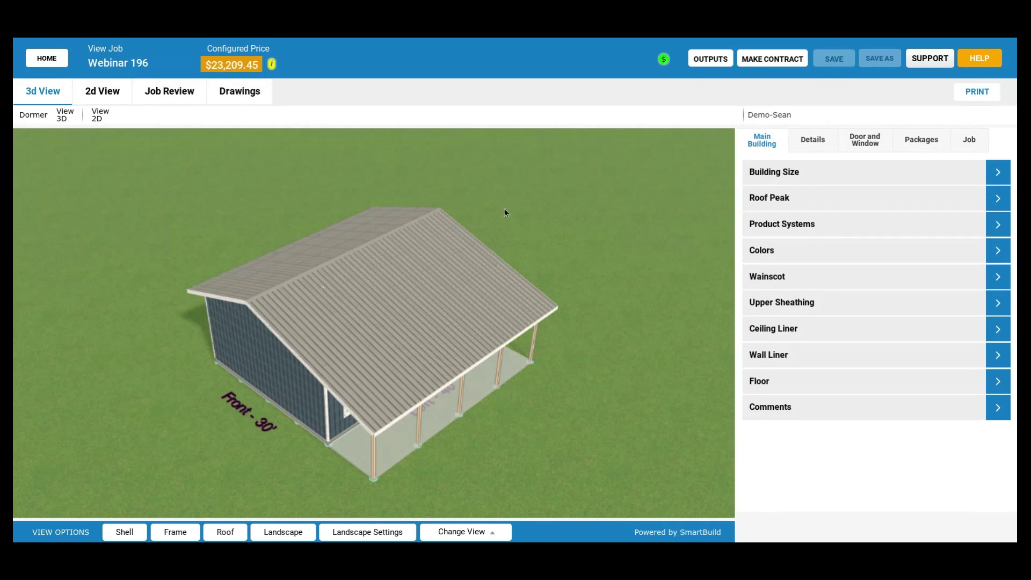
left_click(822, 177)
left_click(856, 204)
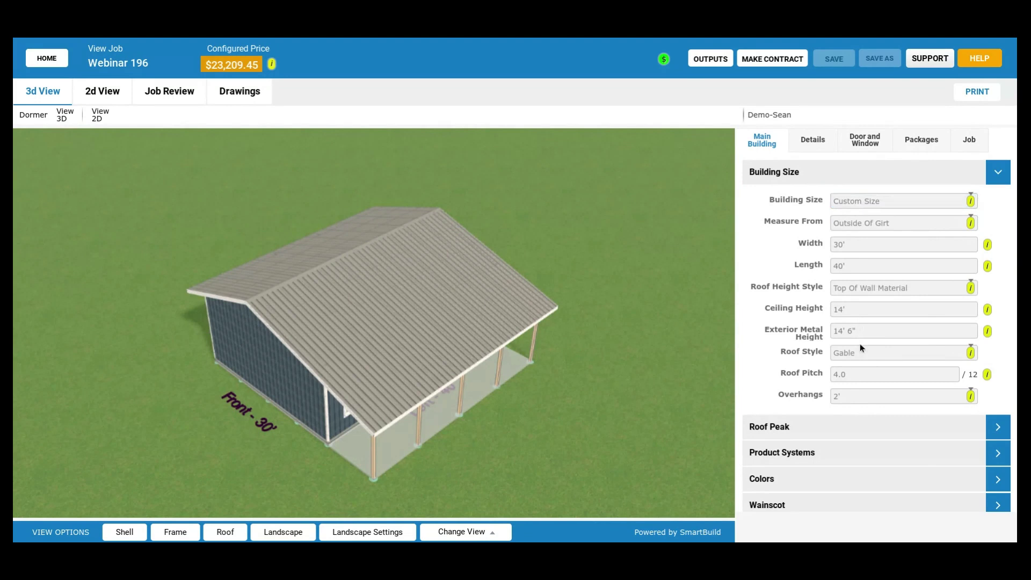
left_click_drag(546, 343, 28, 74)
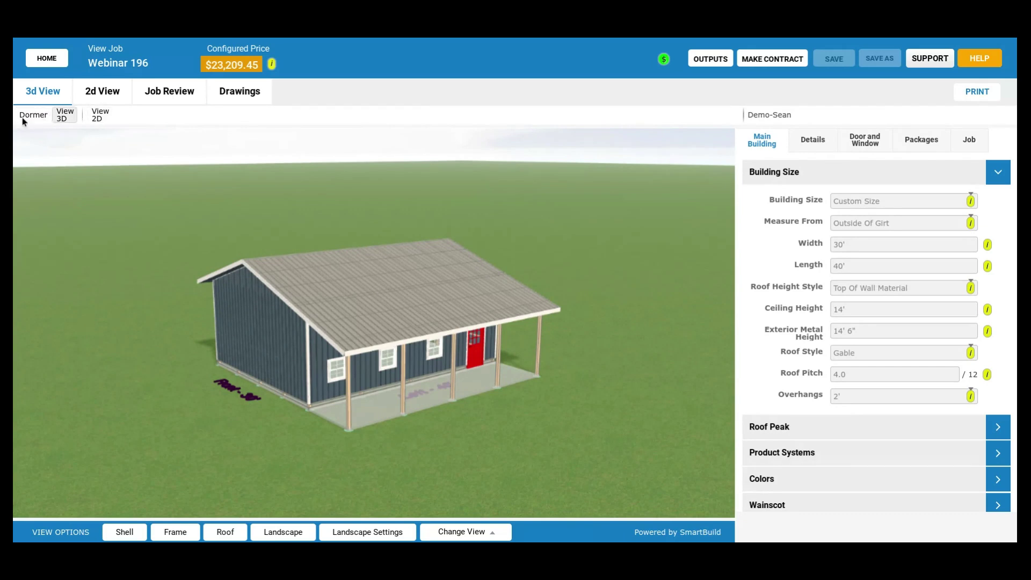
left_click_drag(314, 249, 302, 244)
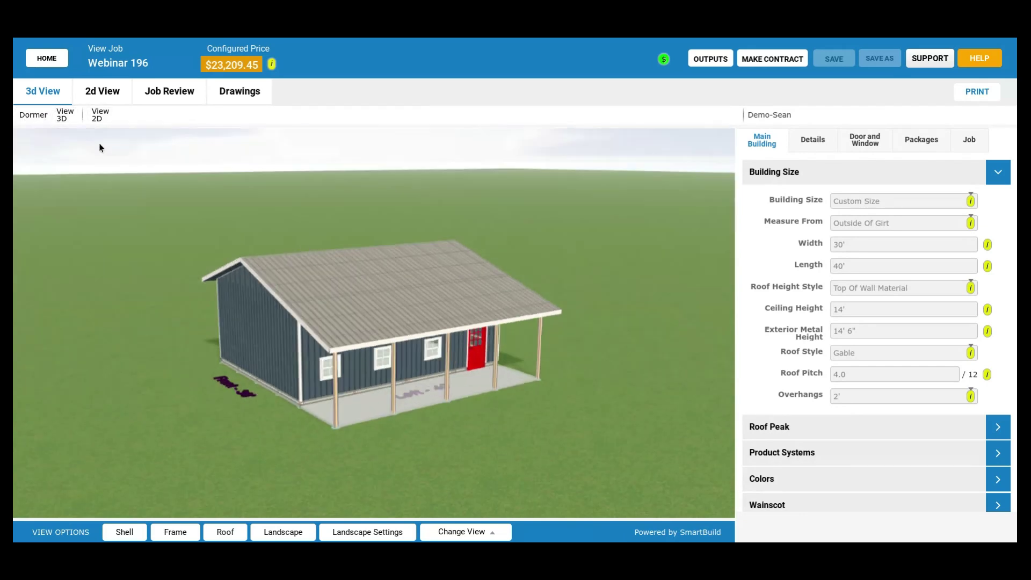
Review the Left wall porch's attached building settings in the quoted job, including its advanced rafter and ceiling options
left_click(65, 115)
left_click(443, 313)
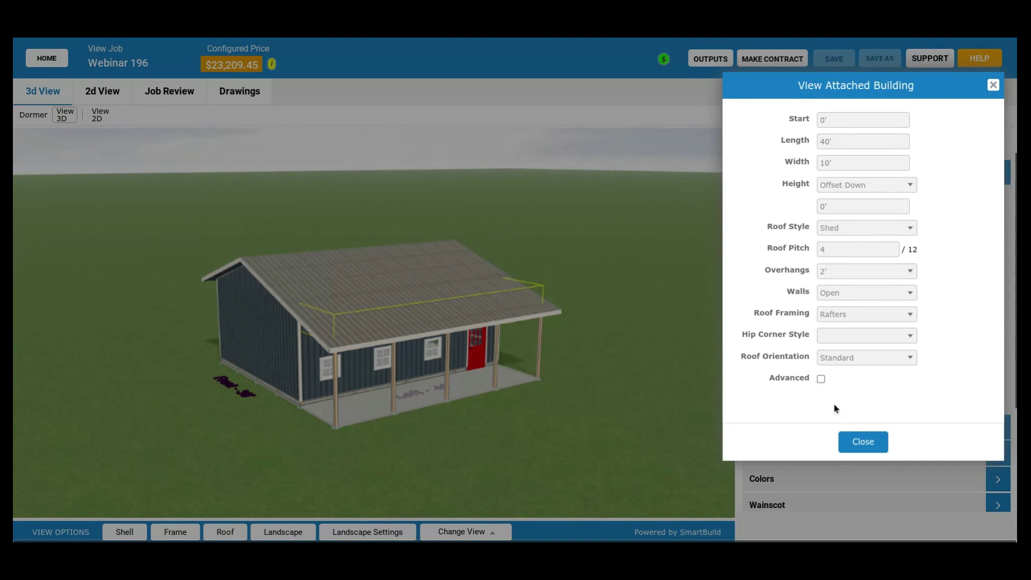
left_click(822, 378)
scroll(869, 313, "down", 10)
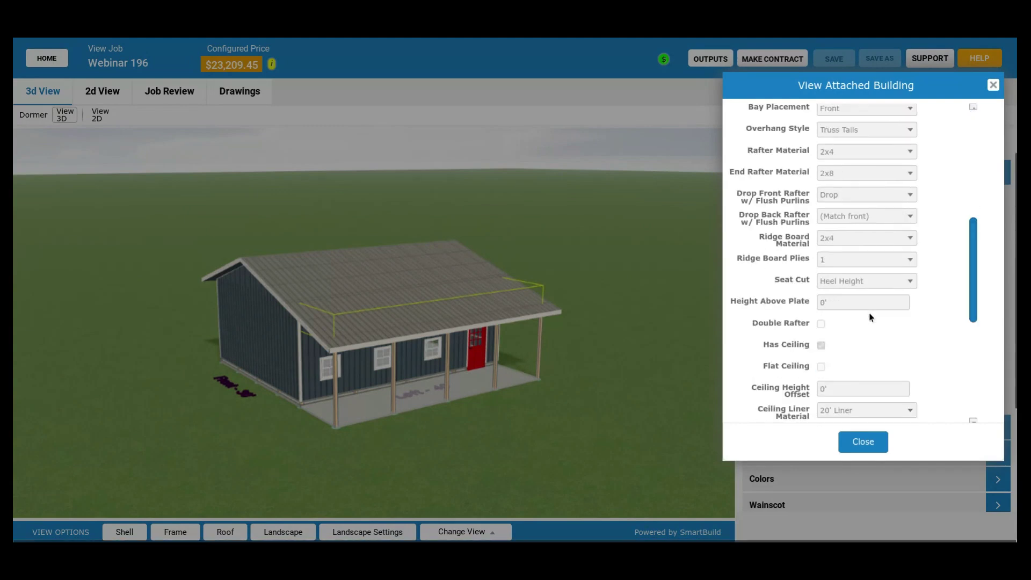
scroll(878, 307, "down", 2)
scroll(877, 306, "up", 12)
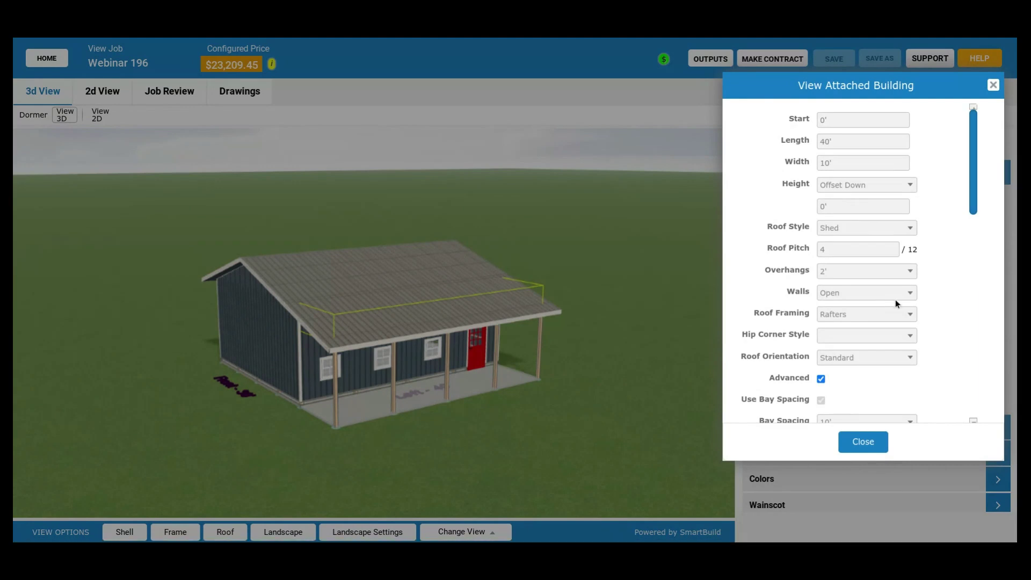
left_click(863, 443)
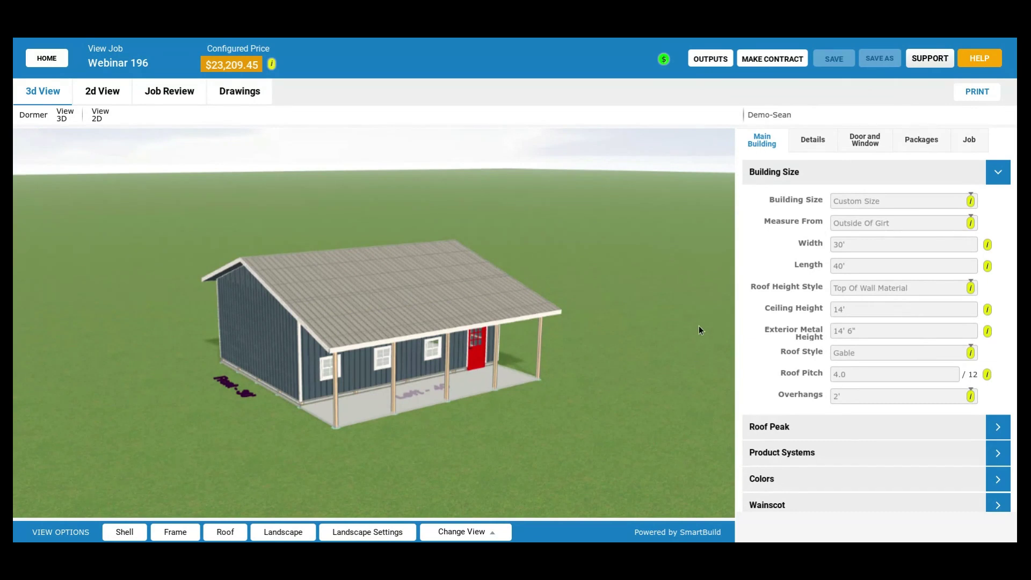
View the quoted job in 2D and check the 4082 Green Door's opening settings
left_click(95, 116)
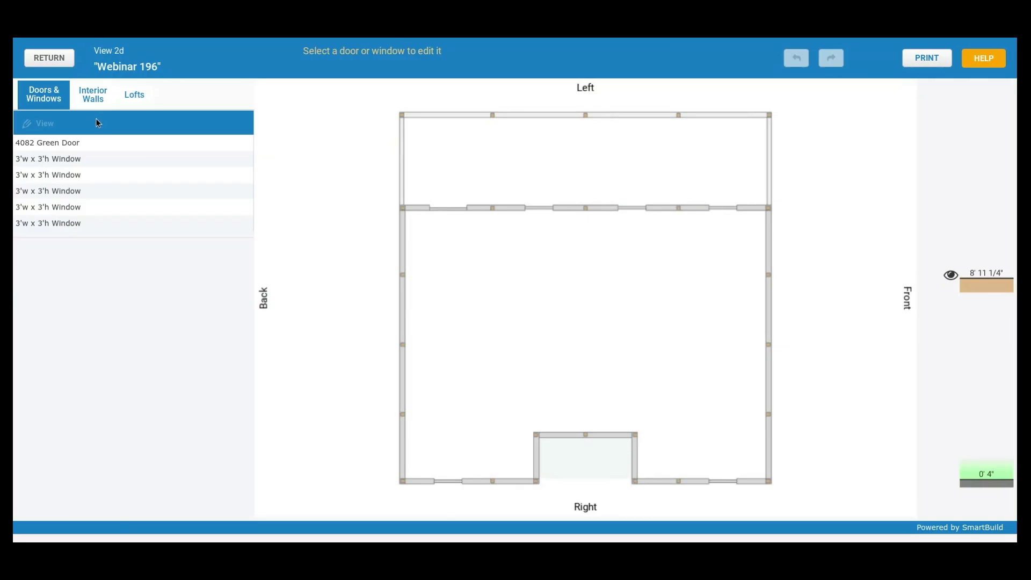
double_click(109, 144)
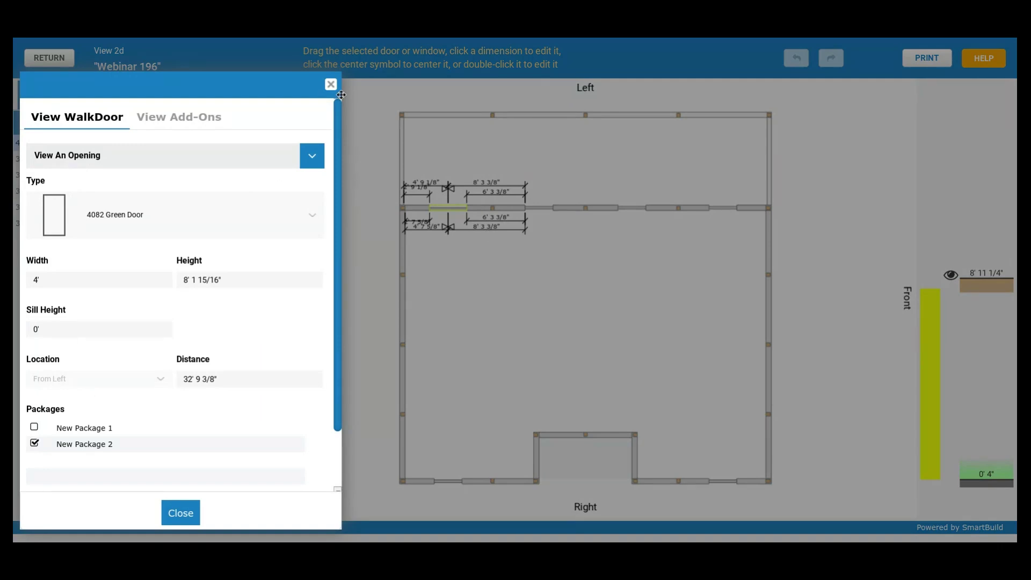
left_click(330, 85)
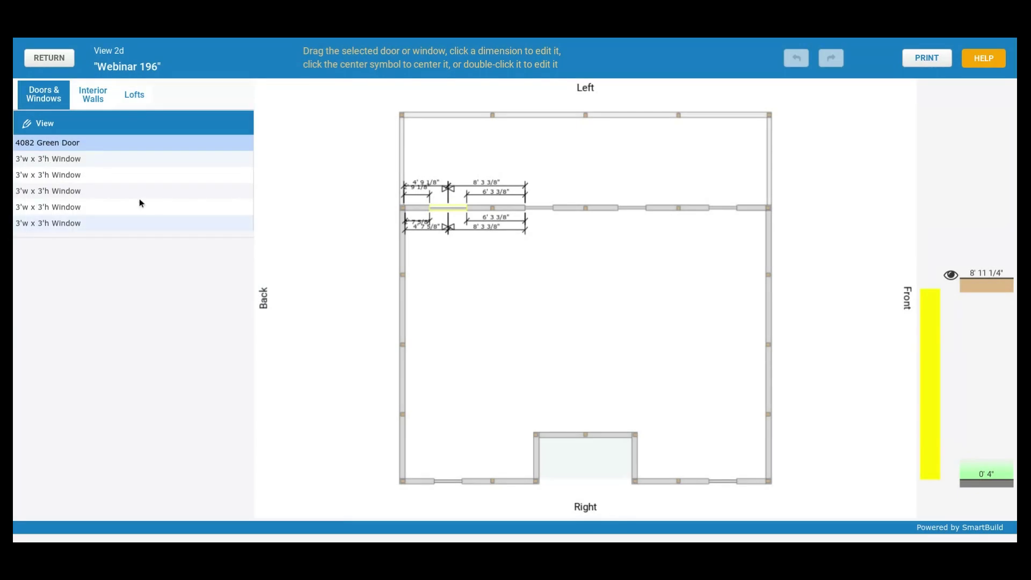
Review Loft-1's settings in the 2D plan and return to the 3D job view
left_click(133, 95)
double_click(66, 142)
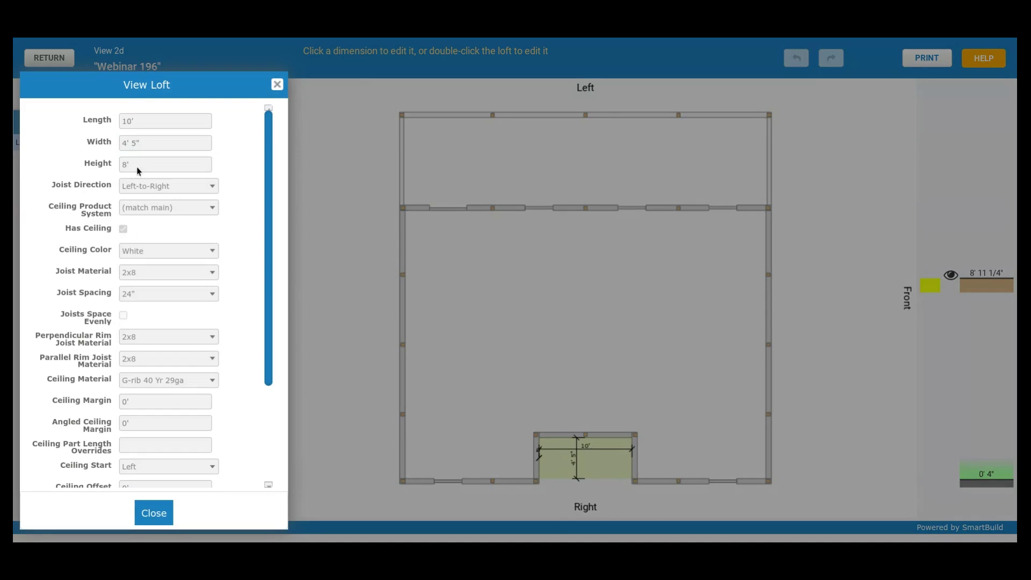
scroll(200, 333, "down", 2)
scroll(193, 330, "up", 3)
left_click(154, 513)
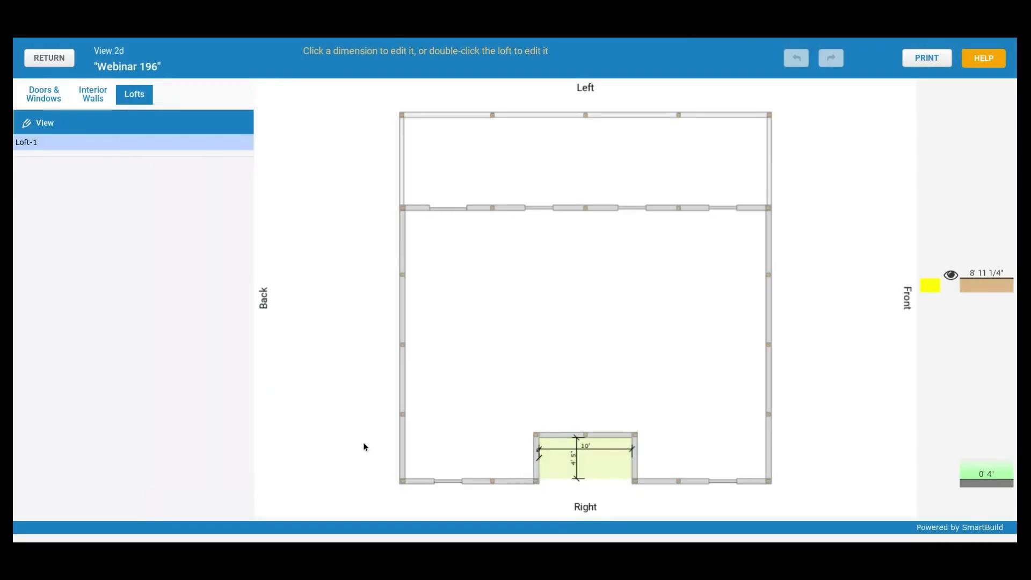
left_click(453, 211)
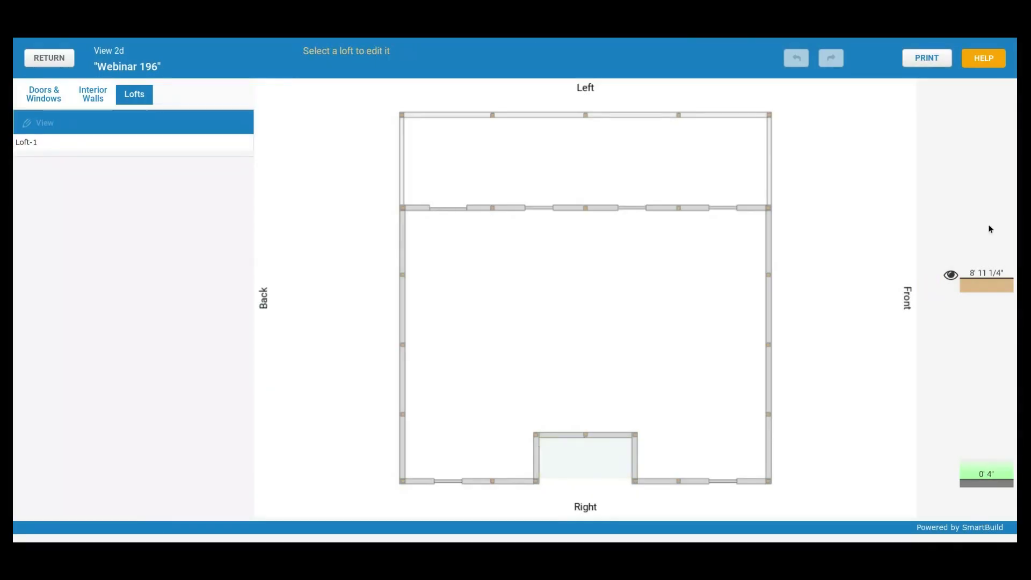
left_click(69, 60)
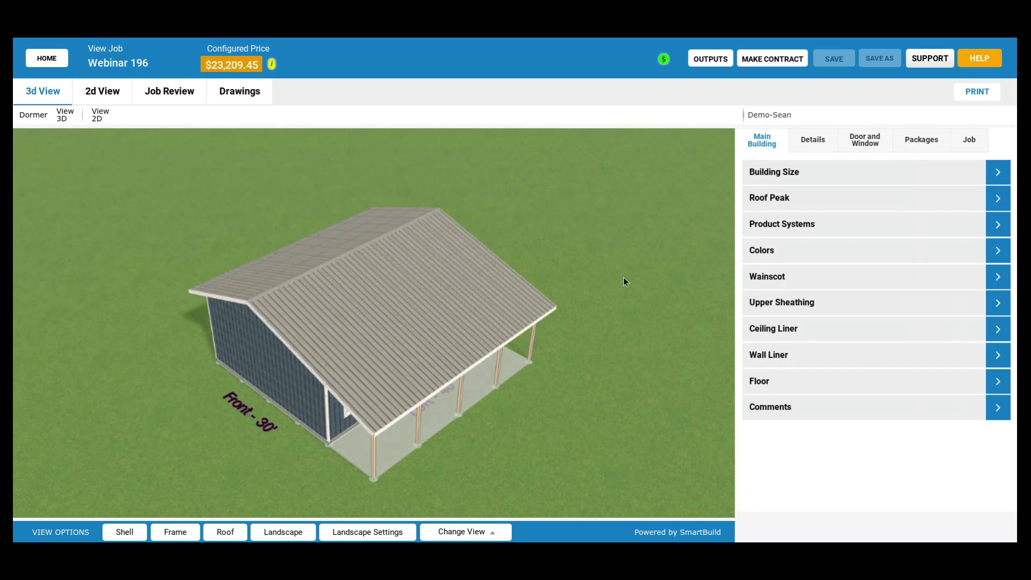
Compare the quoted job's original and updated prices, declining the pricing update
left_click(665, 61)
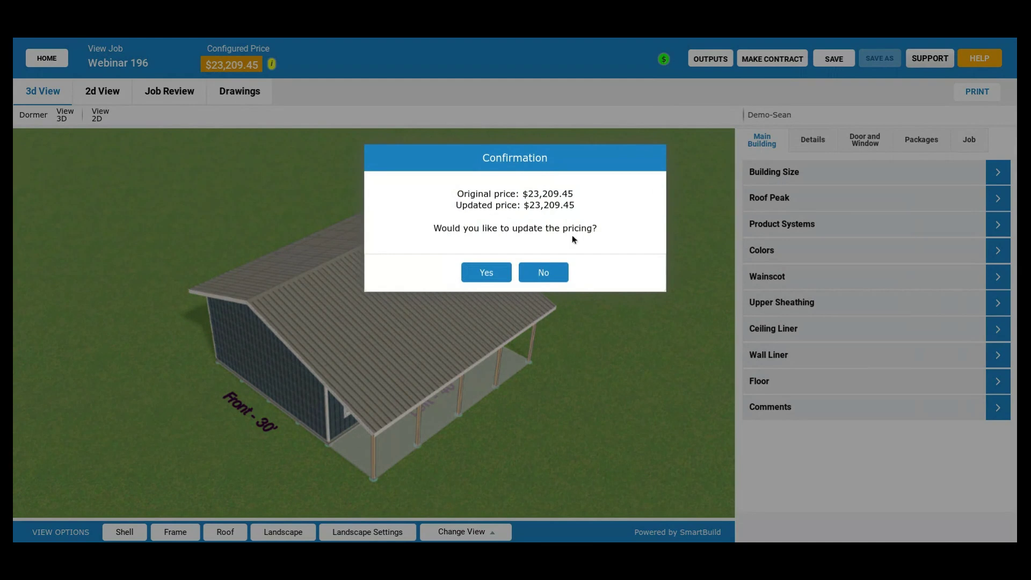
left_click_drag(582, 201, 448, 177)
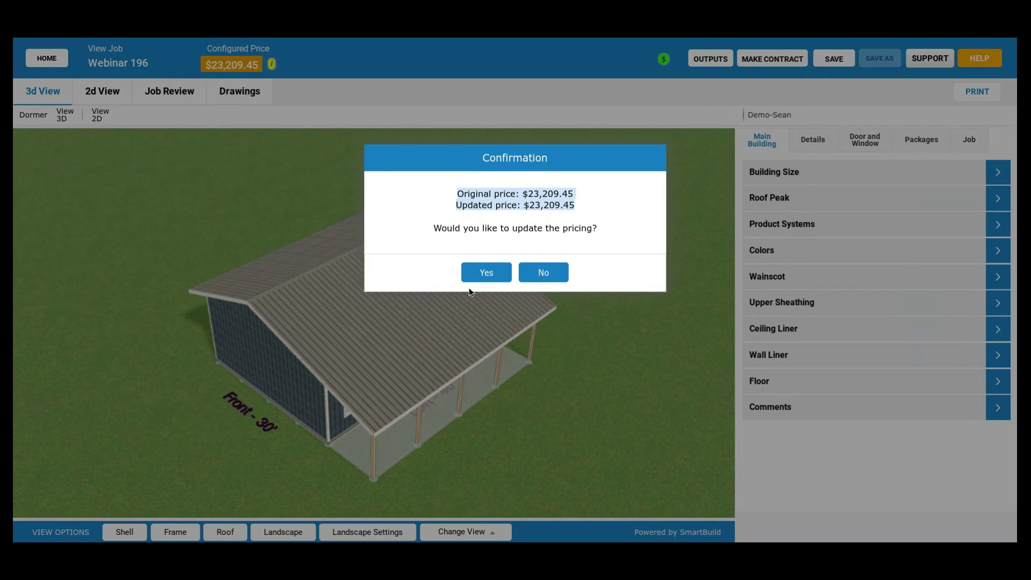
left_click(535, 276)
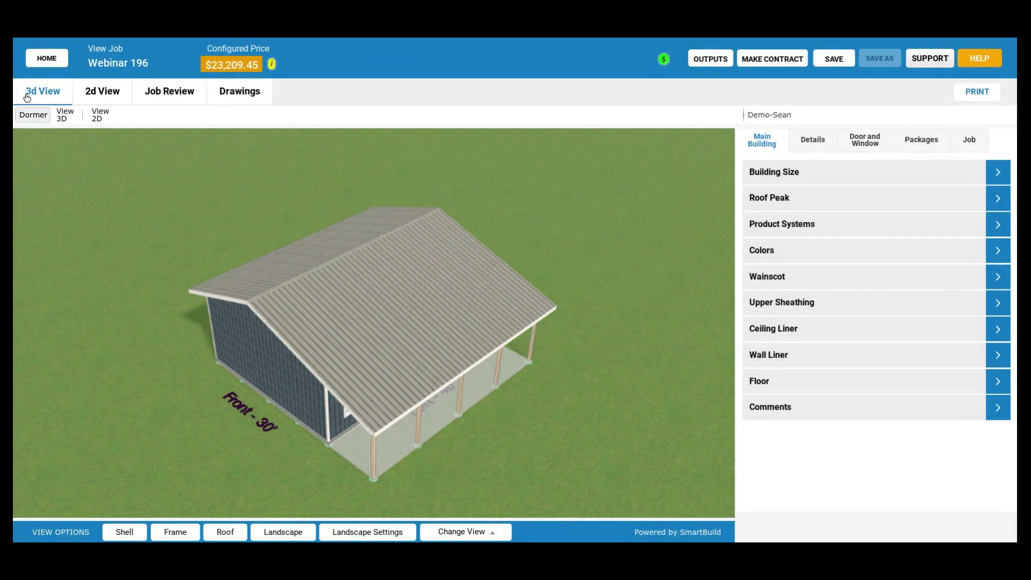
Toggle the building's shell to inspect the framing, and return to the home page without saving changes
left_click(138, 535)
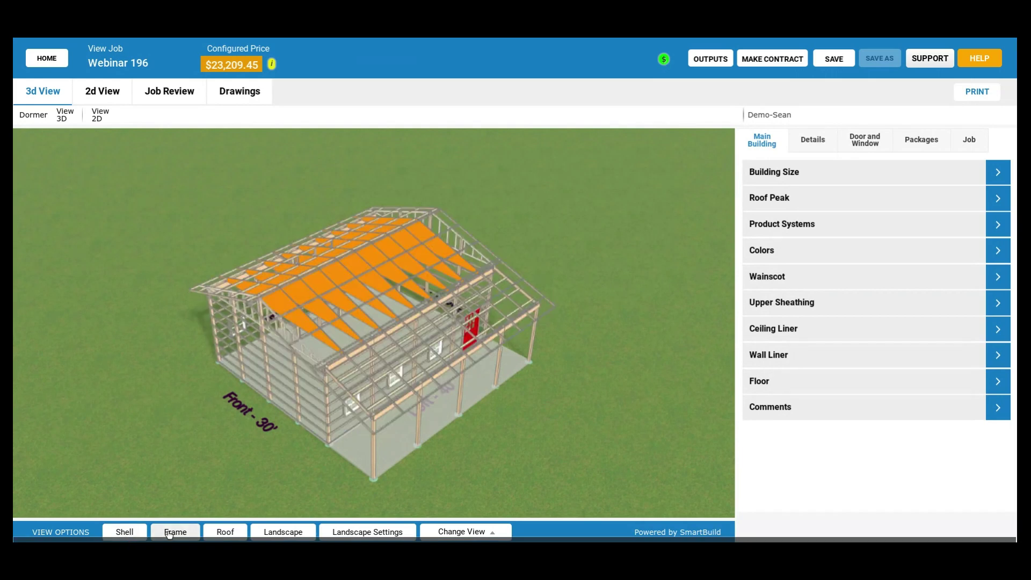
left_click(169, 533)
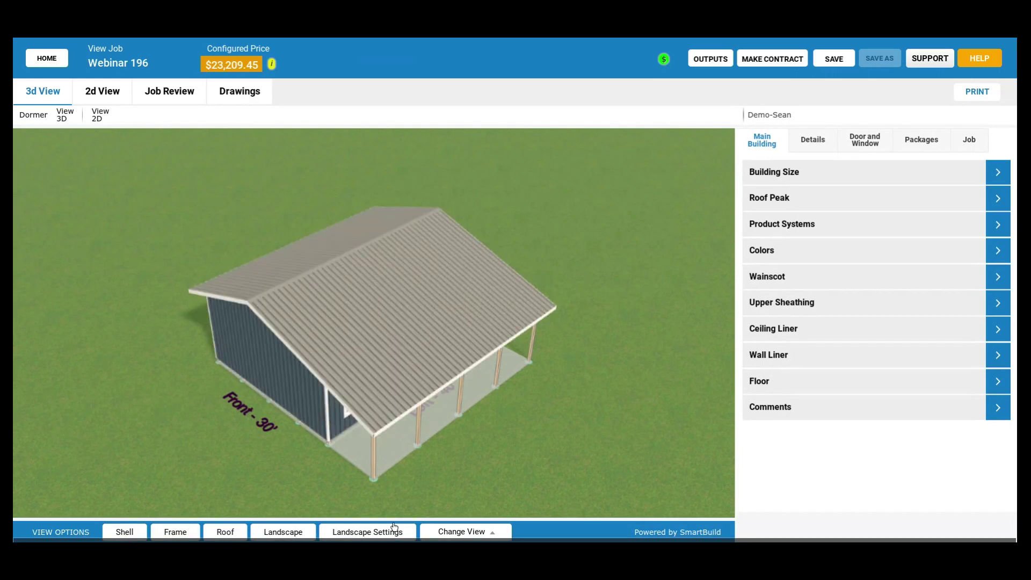
left_click(48, 60)
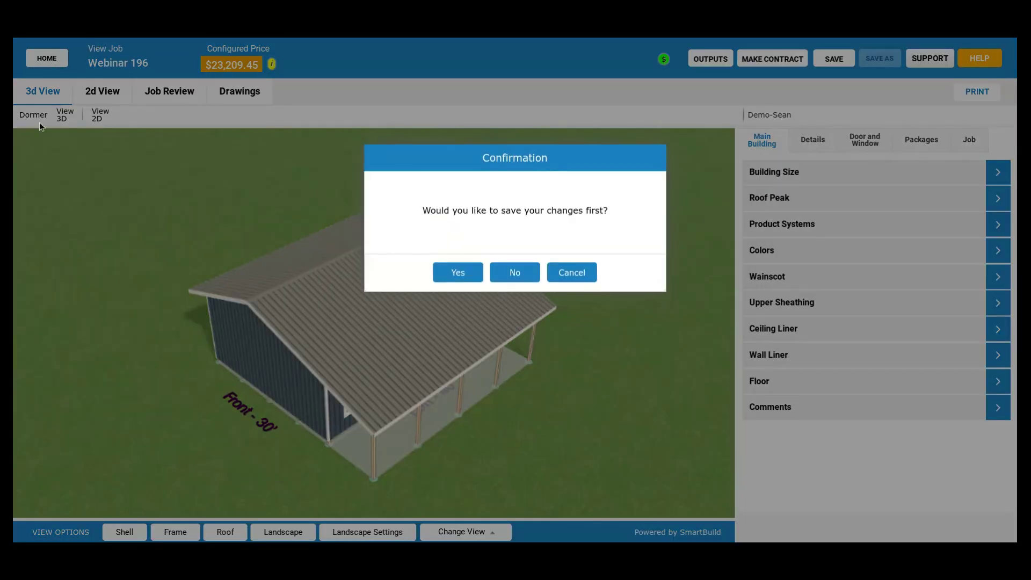
left_click(529, 281)
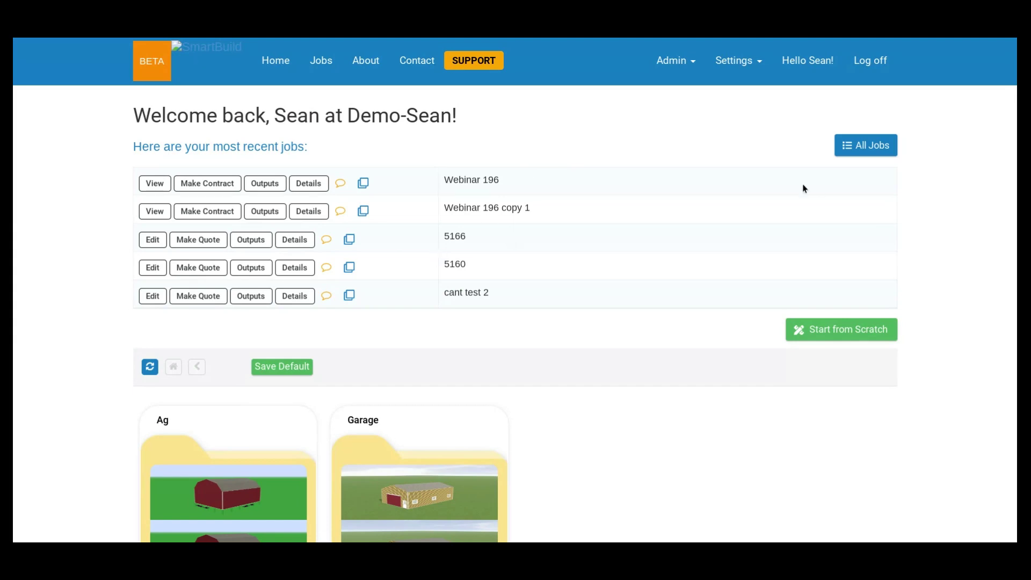
Open the Document Template 2-13-20 report in the Outputs settings and download the sample .docx containing all supported tokens
left_click(738, 64)
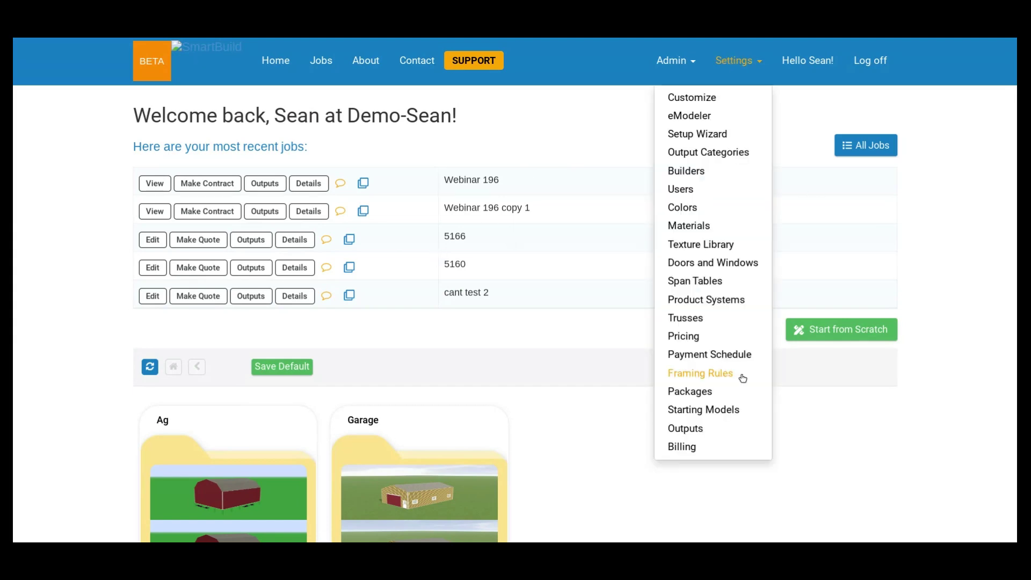
left_click(697, 430)
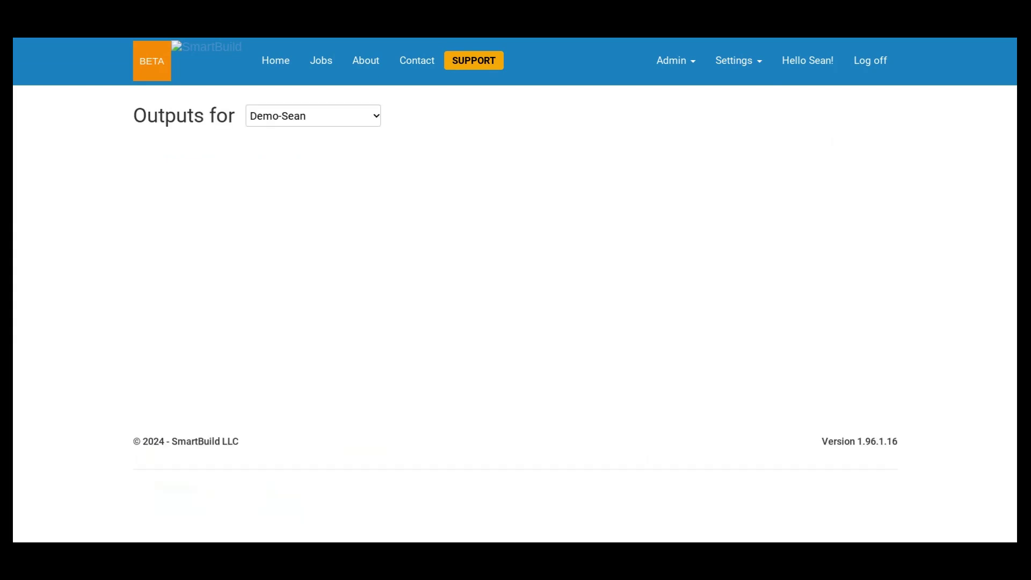
scroll(430, 342, "down", 2)
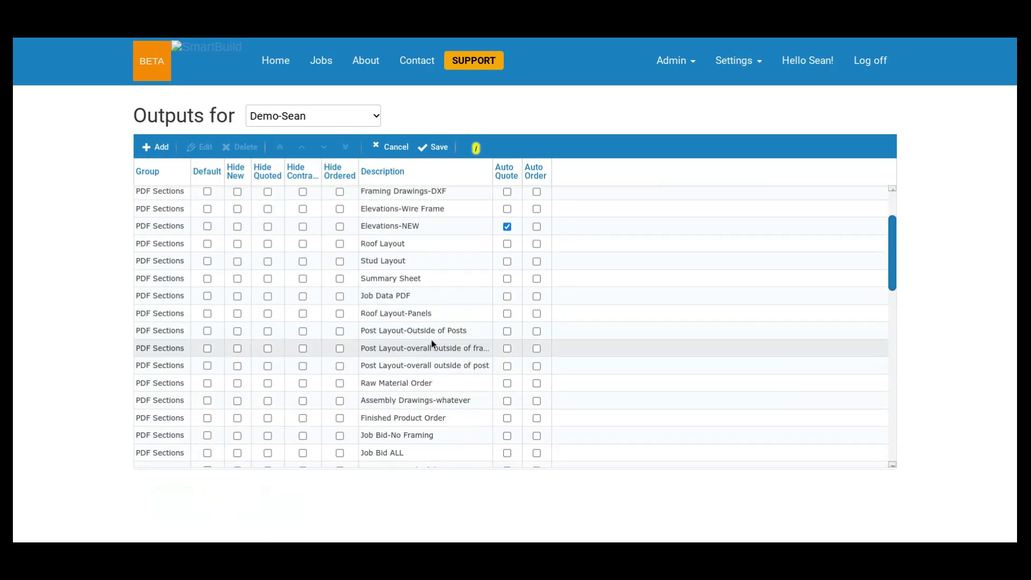
scroll(432, 341, "down", 1)
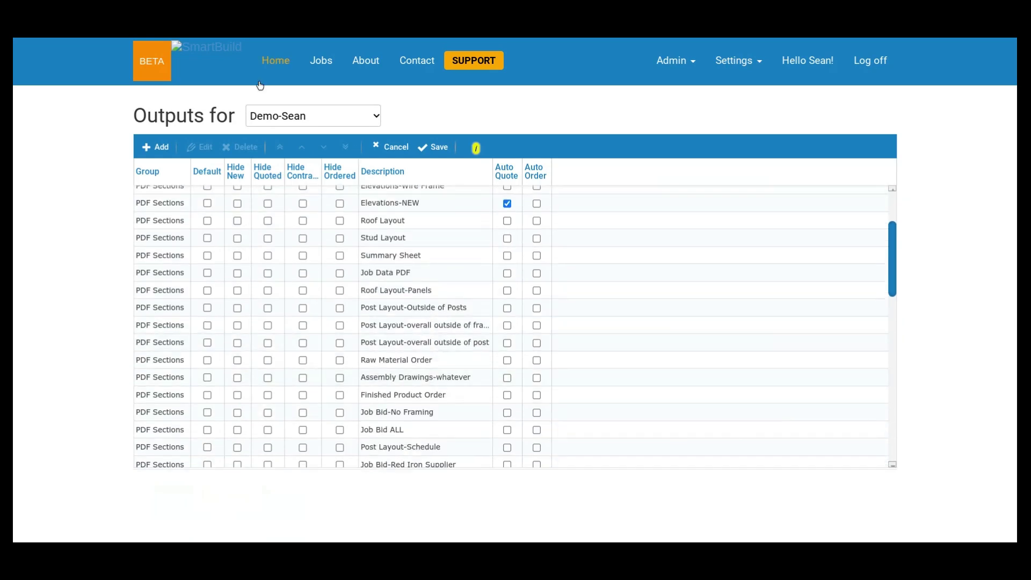
scroll(465, 344, "down", 3)
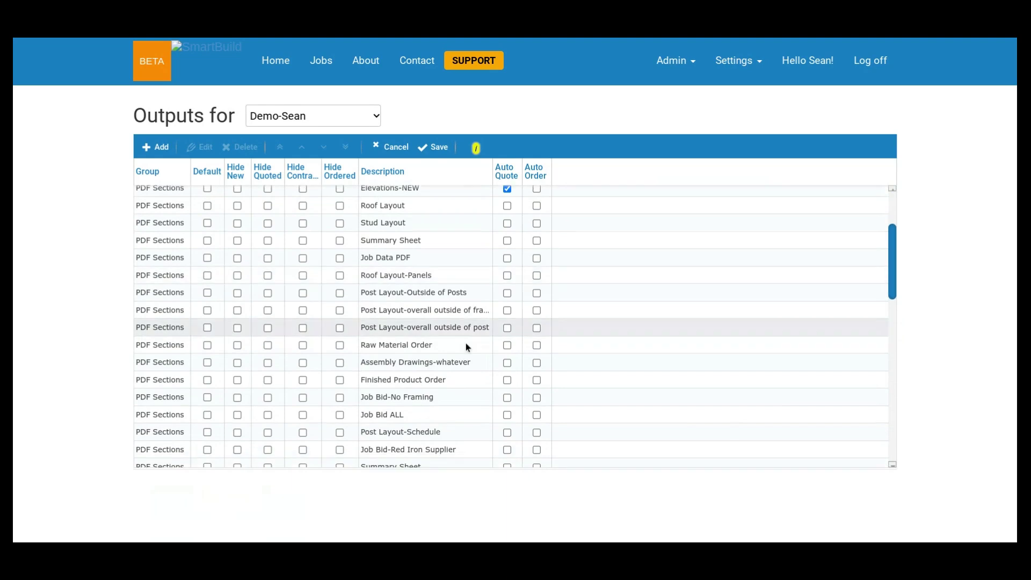
scroll(465, 347, "down", 5)
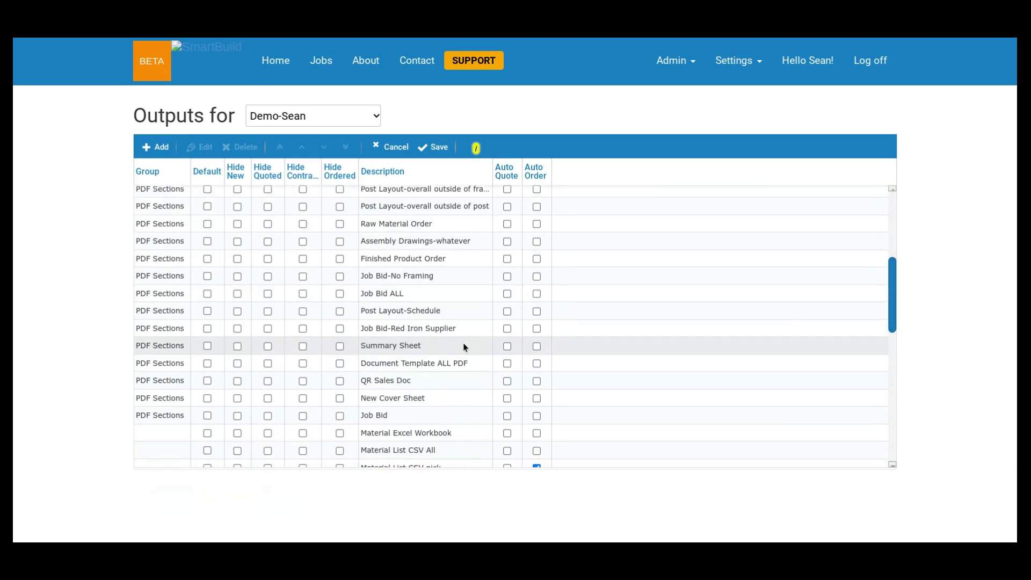
scroll(465, 347, "down", 6)
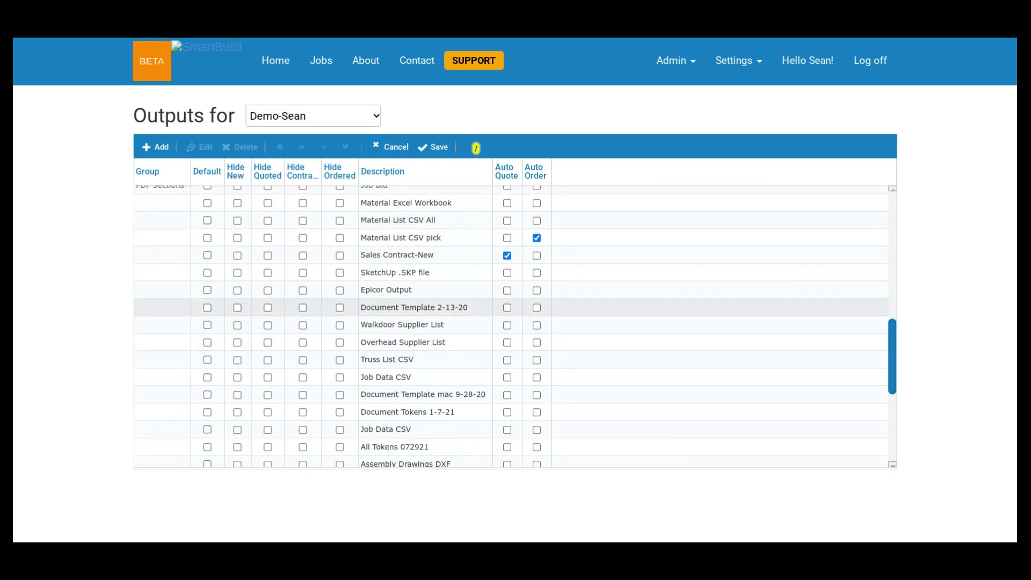
double_click(456, 308)
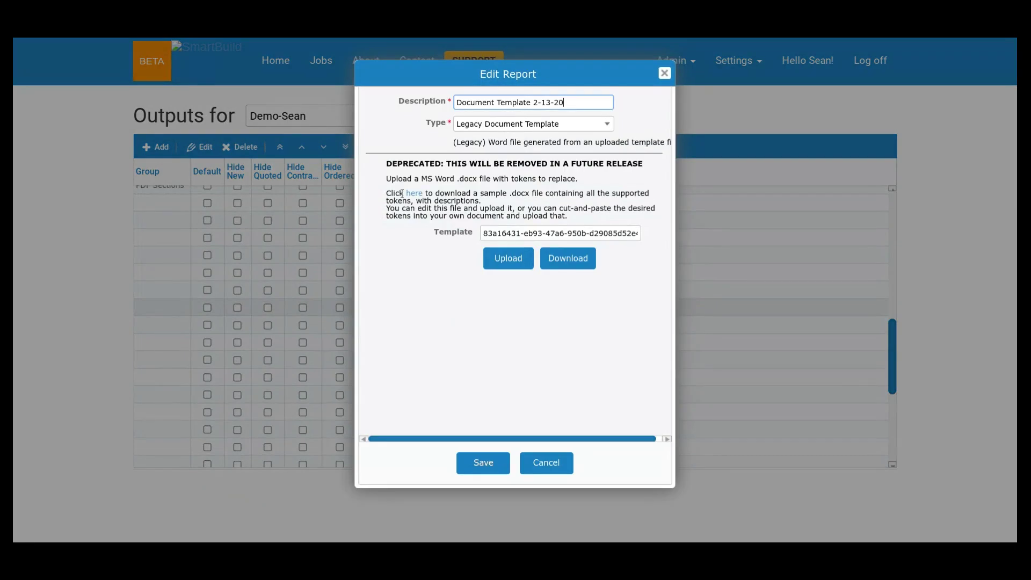
left_click(417, 196)
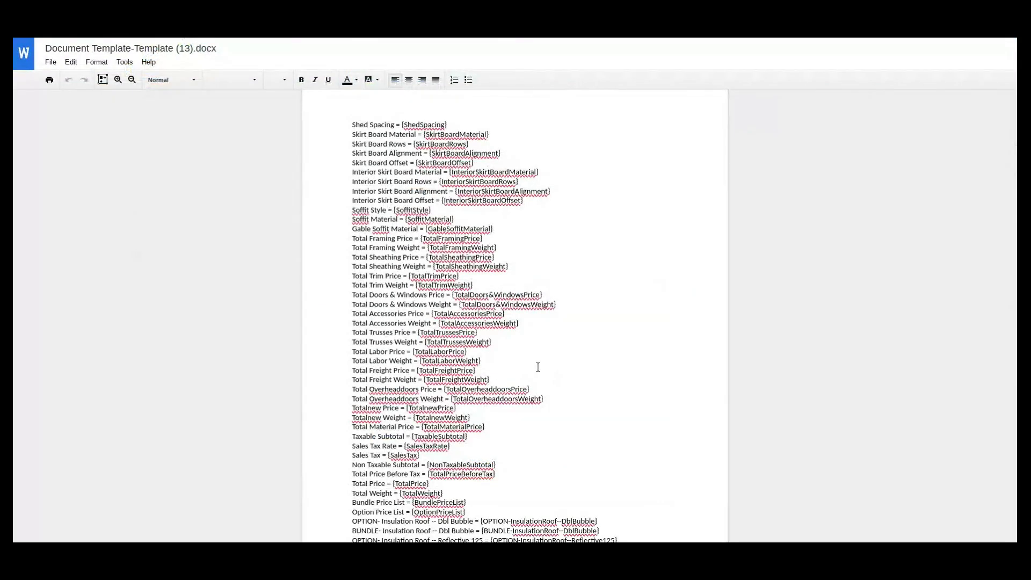
Examine the Job Info Questions tokens and the elevation and Iso image placeholders at the start of the sample template
scroll(568, 414, "up", 15)
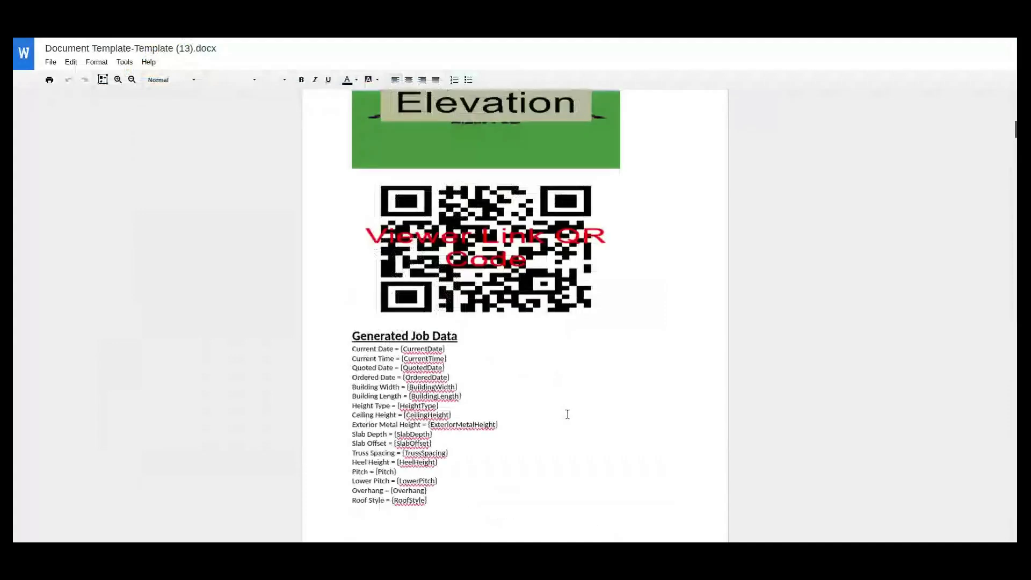
scroll(568, 414, "up", 10)
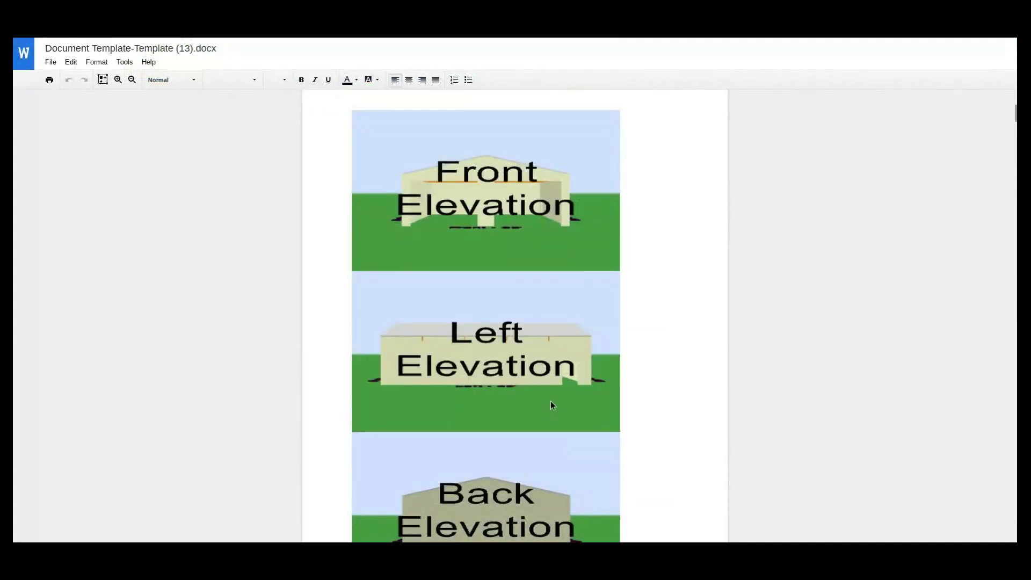
scroll(608, 424, "up", 10)
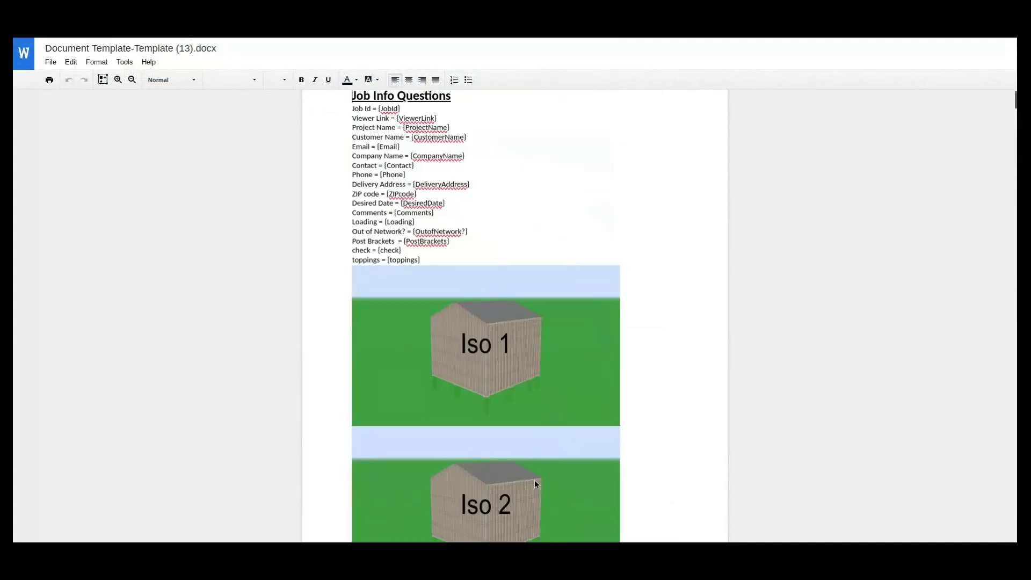
scroll(488, 199, "up", 2)
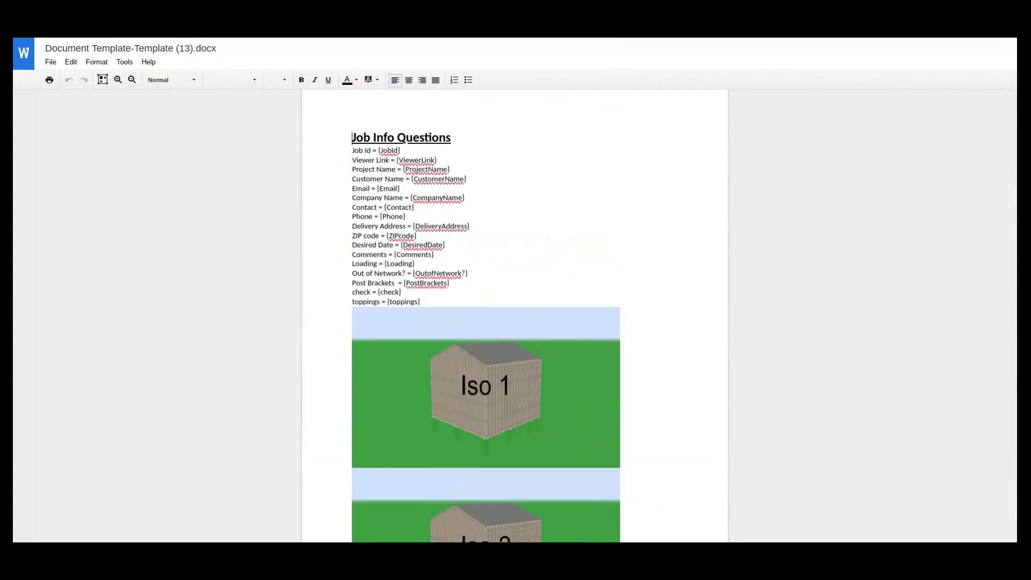
Examine the sample template's Generated Job Data tokens through the option, bundle and list tokens, highlighting {RafterSpacing}
scroll(487, 202, "down", 15)
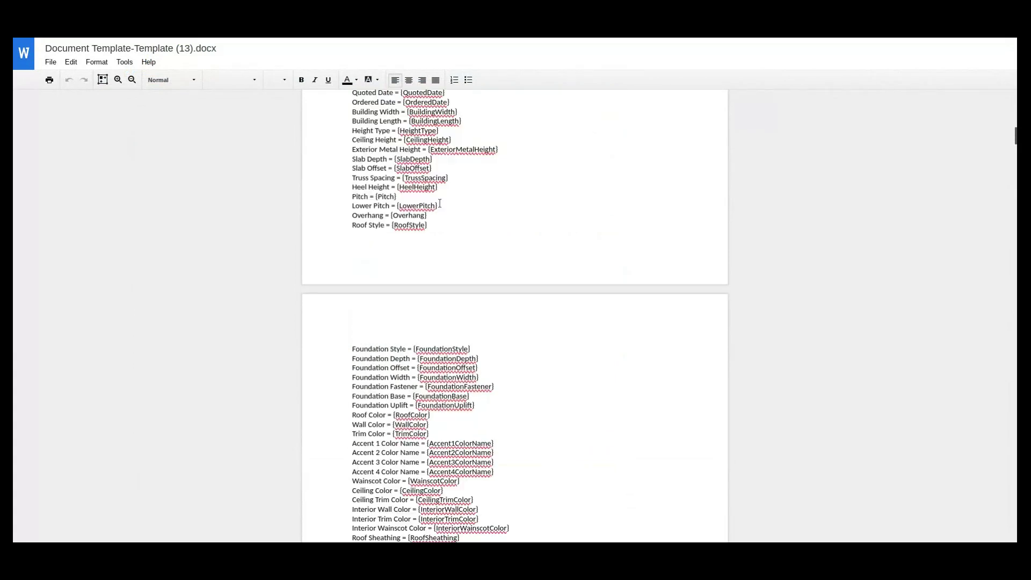
scroll(454, 289, "down", 6)
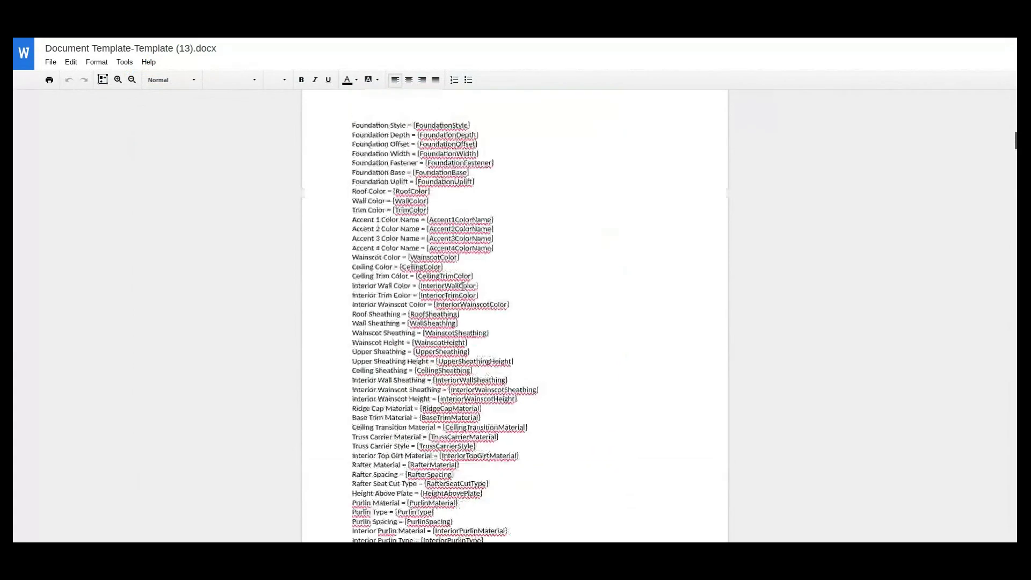
scroll(463, 285, "down", 1)
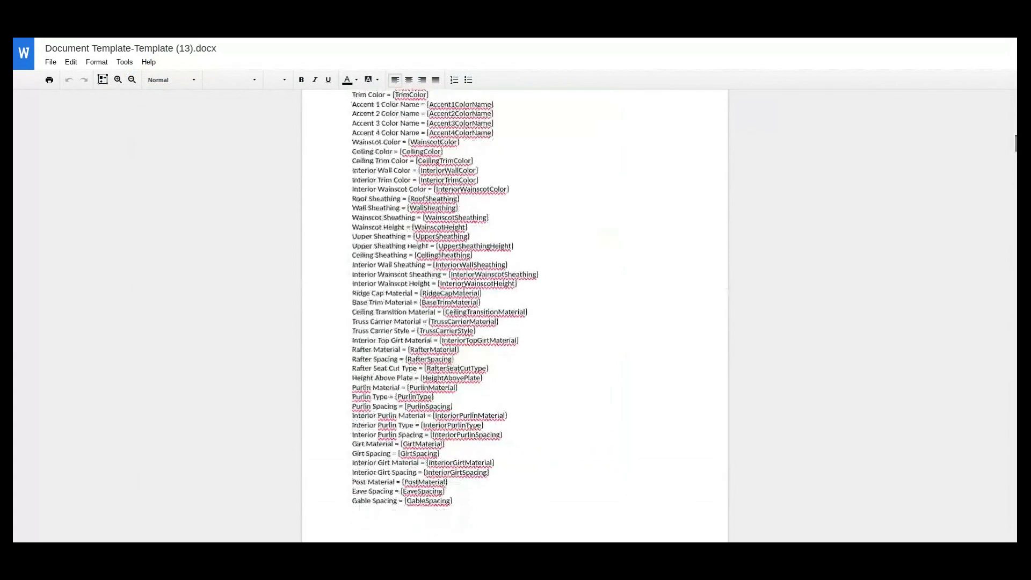
scroll(465, 297, "down", 1)
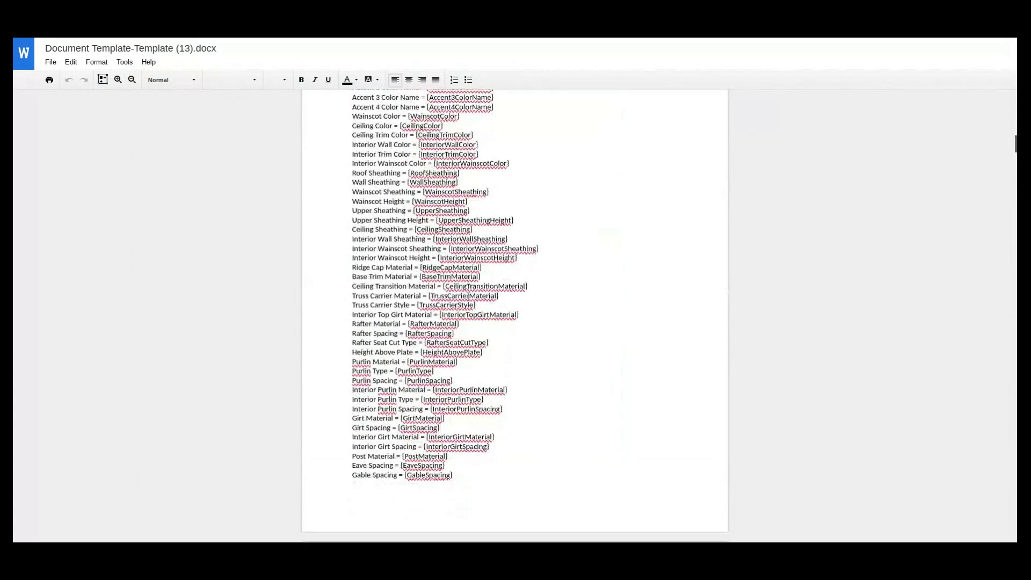
scroll(468, 297, "down", 1)
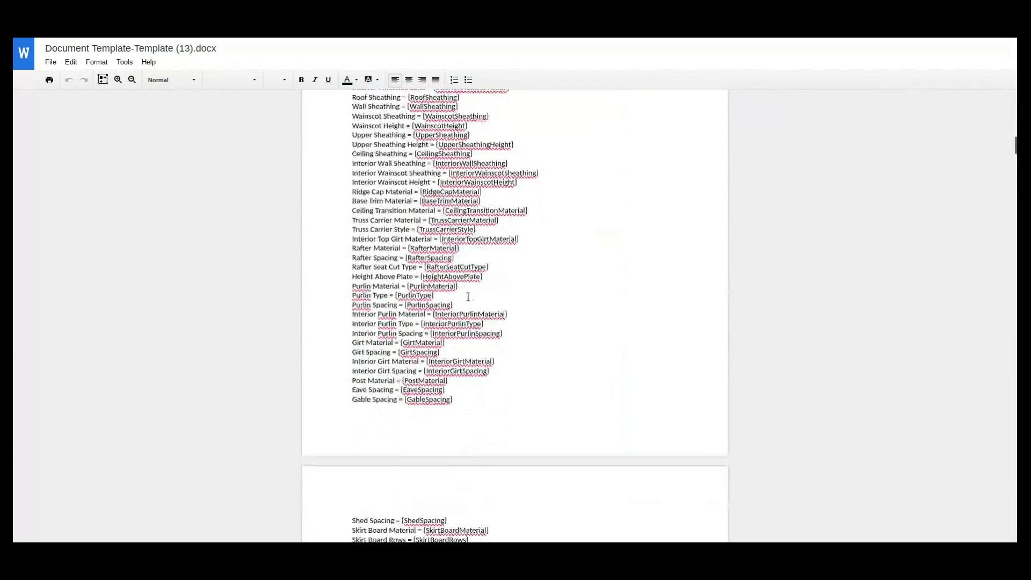
left_click_drag(405, 239, 463, 237)
scroll(486, 352, "down", 6)
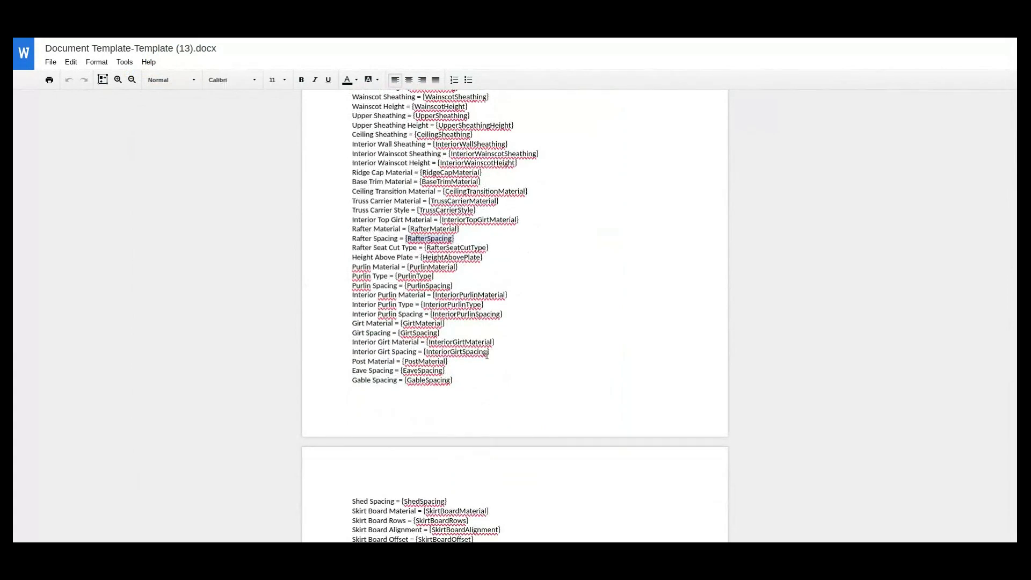
scroll(486, 352, "down", 6)
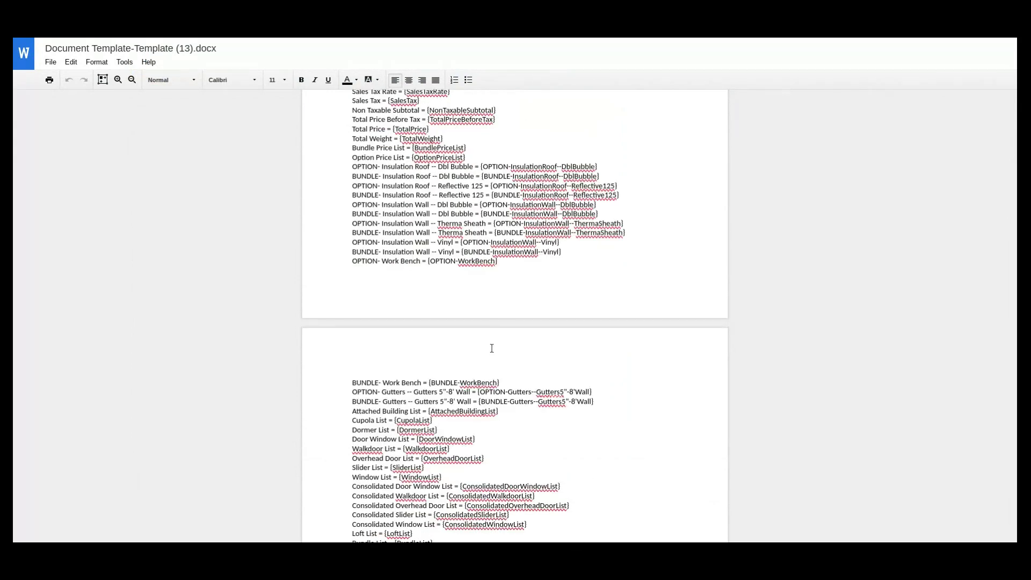
scroll(492, 349, "down", 2)
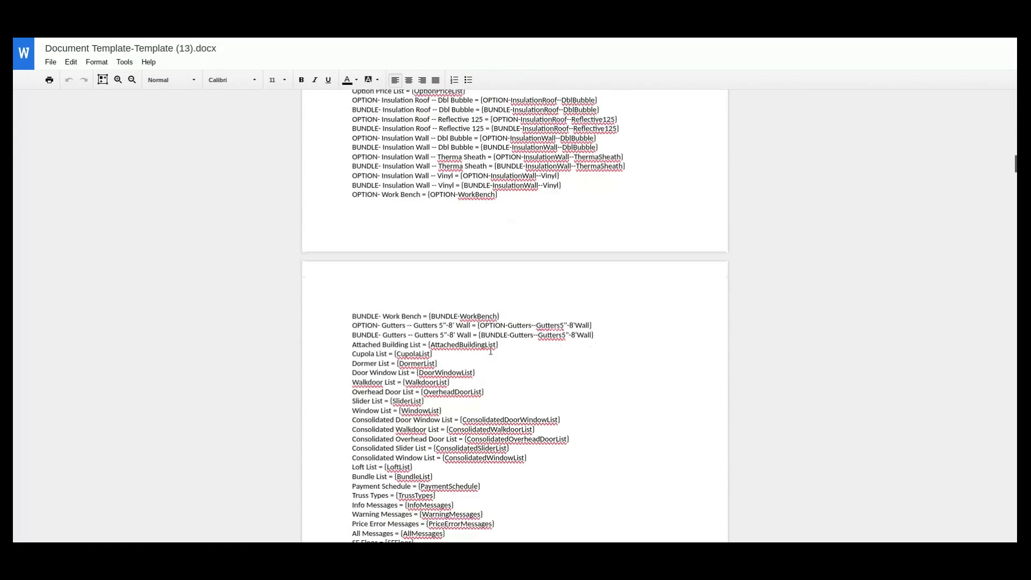
Examine the sample template's building list, message and SF tokens, including the panel and angle-cut tokens for each roof pitch
scroll(490, 351, "down", 1)
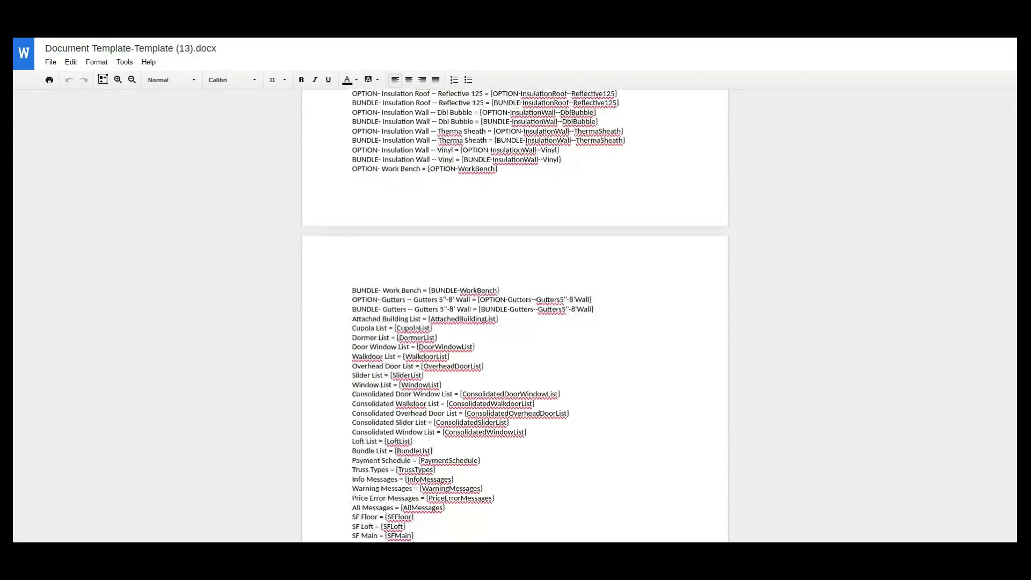
scroll(520, 352, "down", 5)
scroll(520, 352, "down", 4)
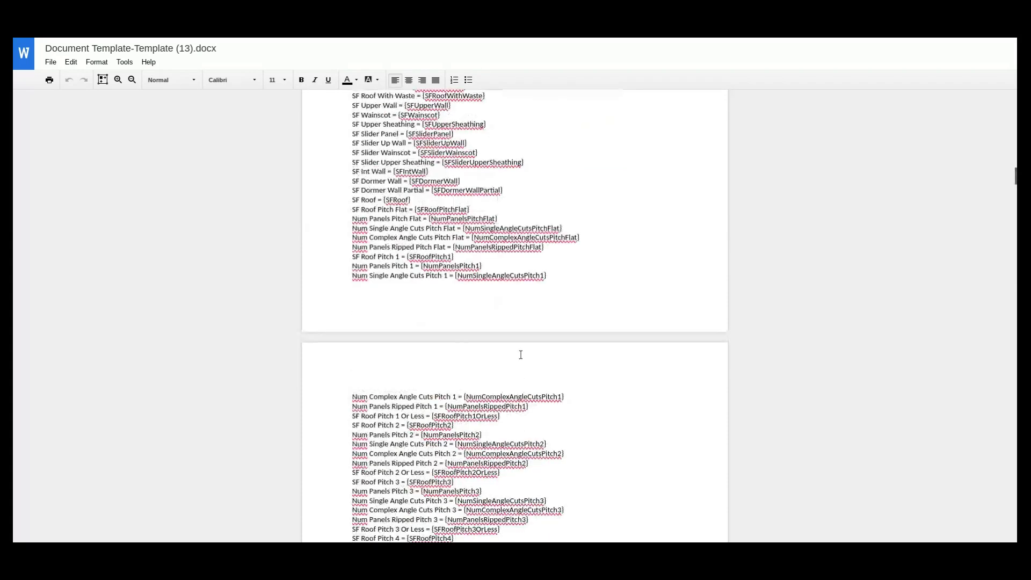
scroll(517, 349, "up", 4)
scroll(516, 344, "up", 5)
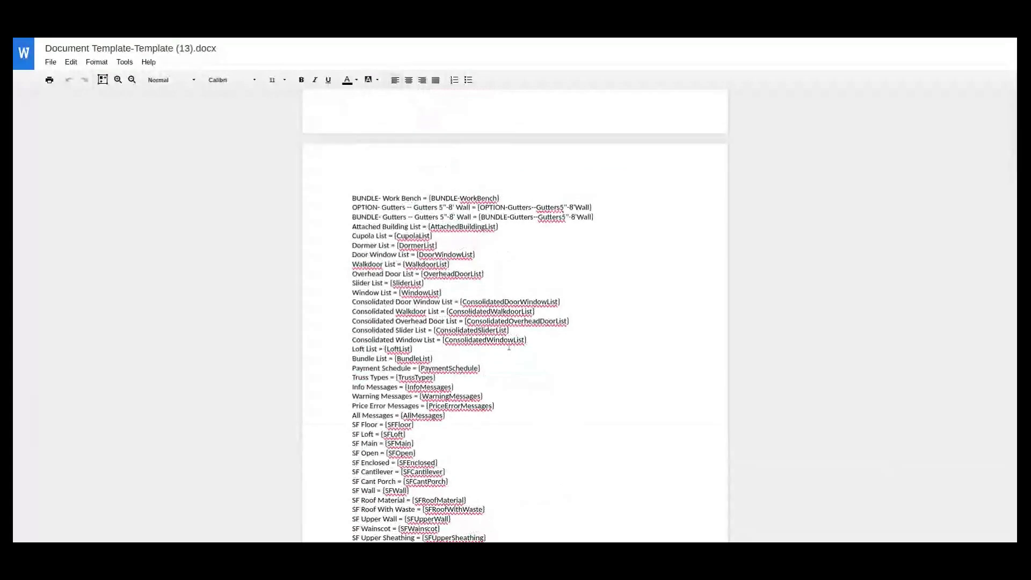
Search the sample template for "wains" and highlight the Wainscot Color token line
left_click(508, 348)
type("wain")
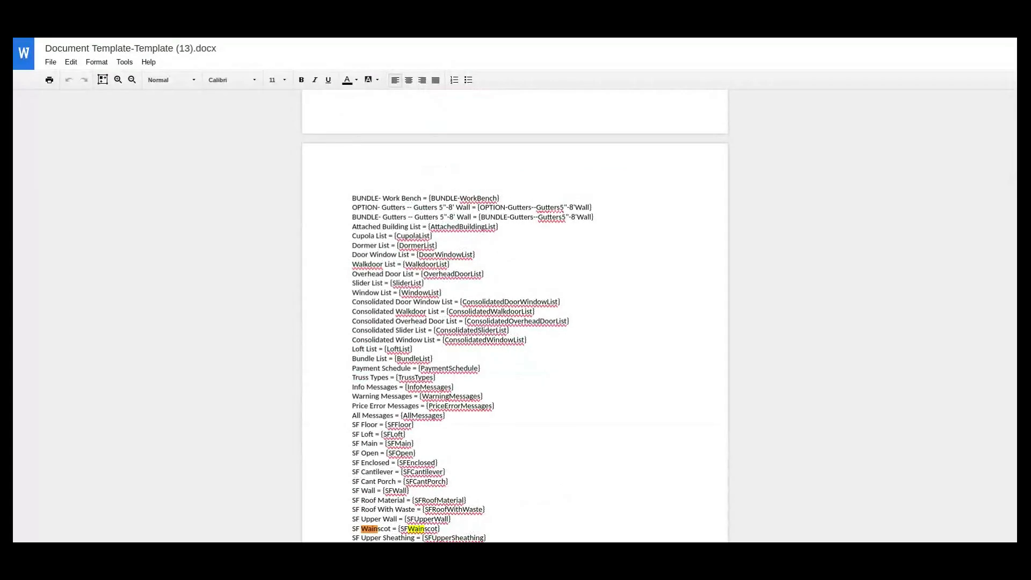
key("Escape")
key("BackSpace")
type("s")
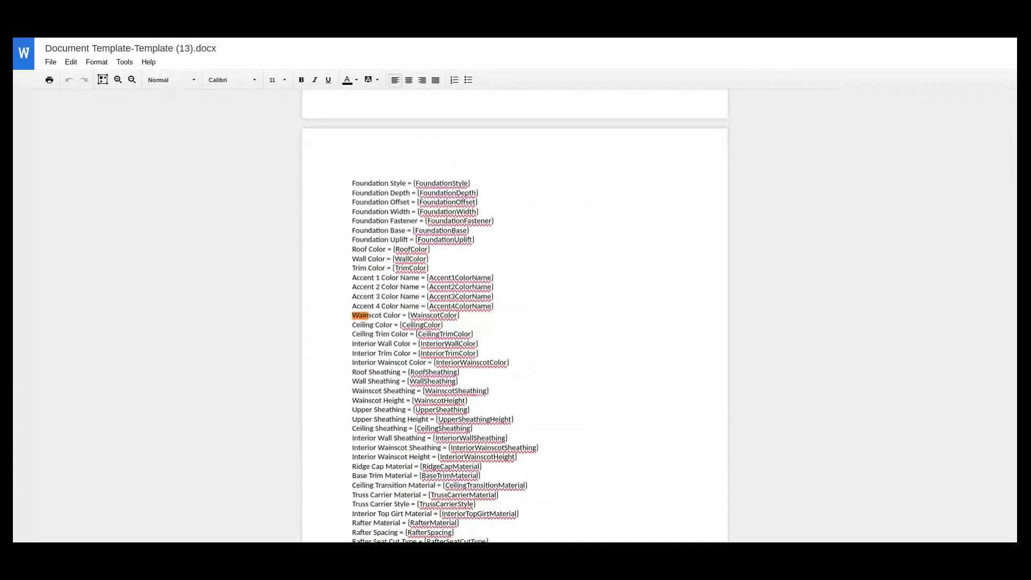
key("Return")
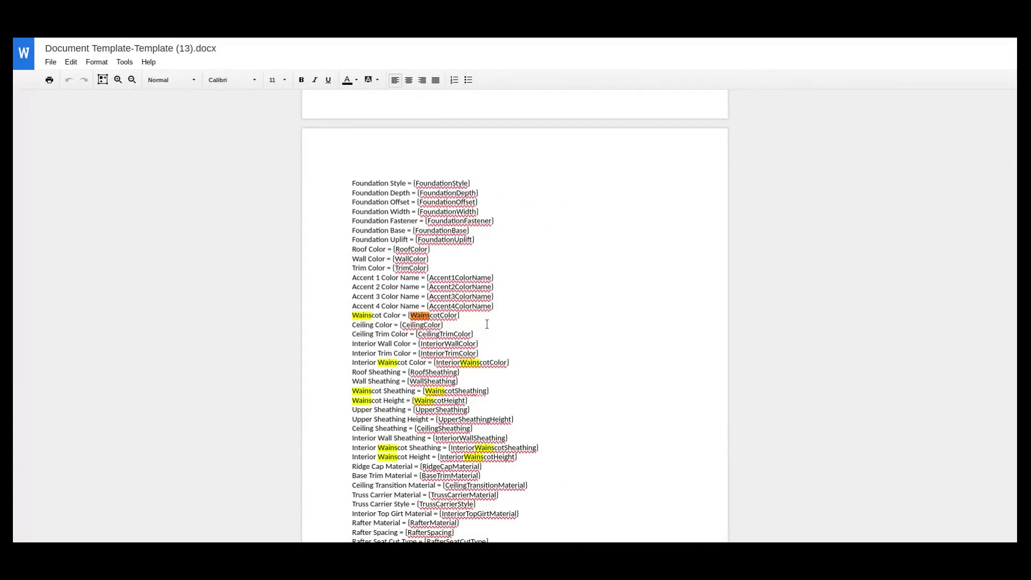
triple_click(464, 317)
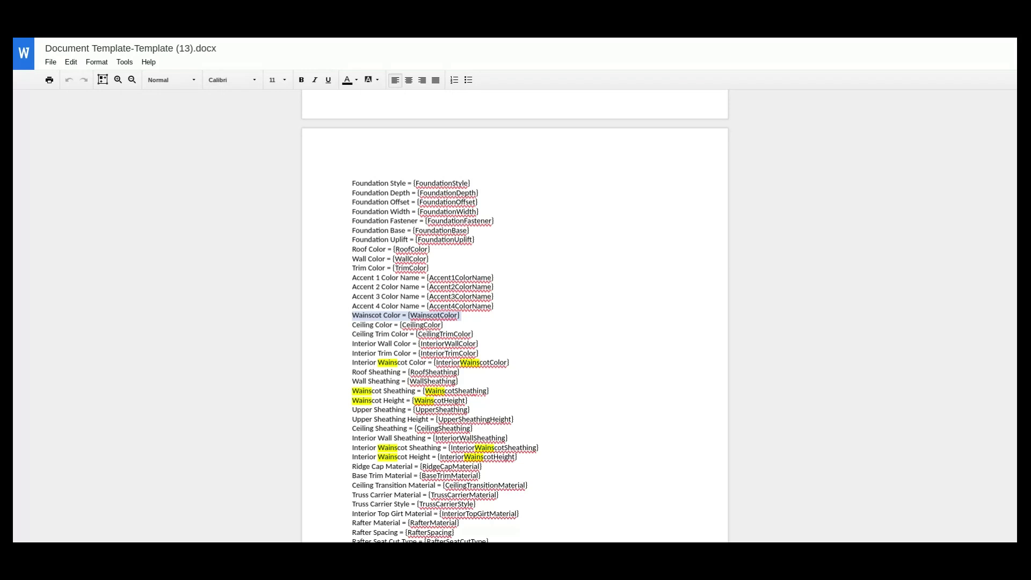
left_click(52, 62)
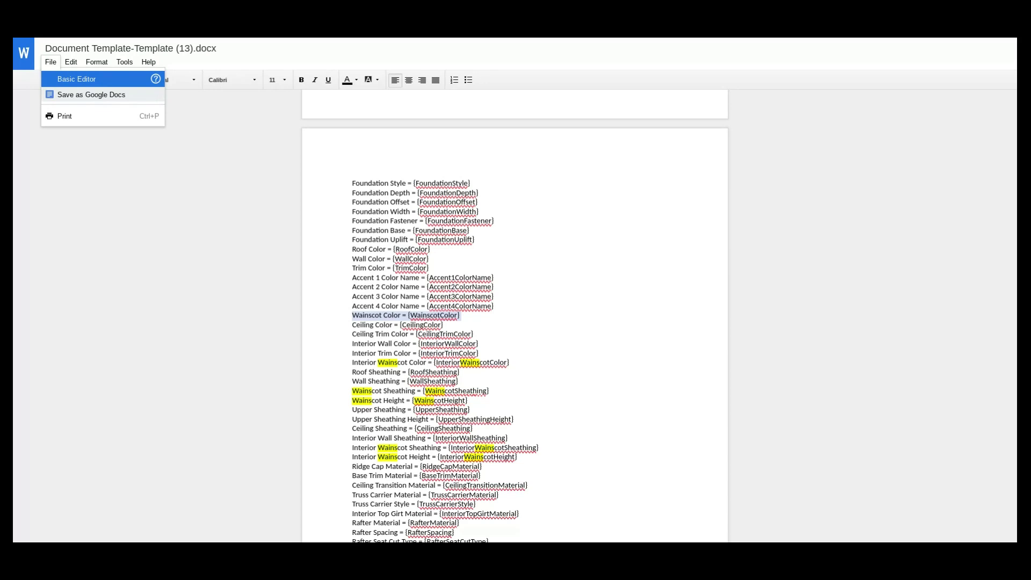
left_click(262, 203)
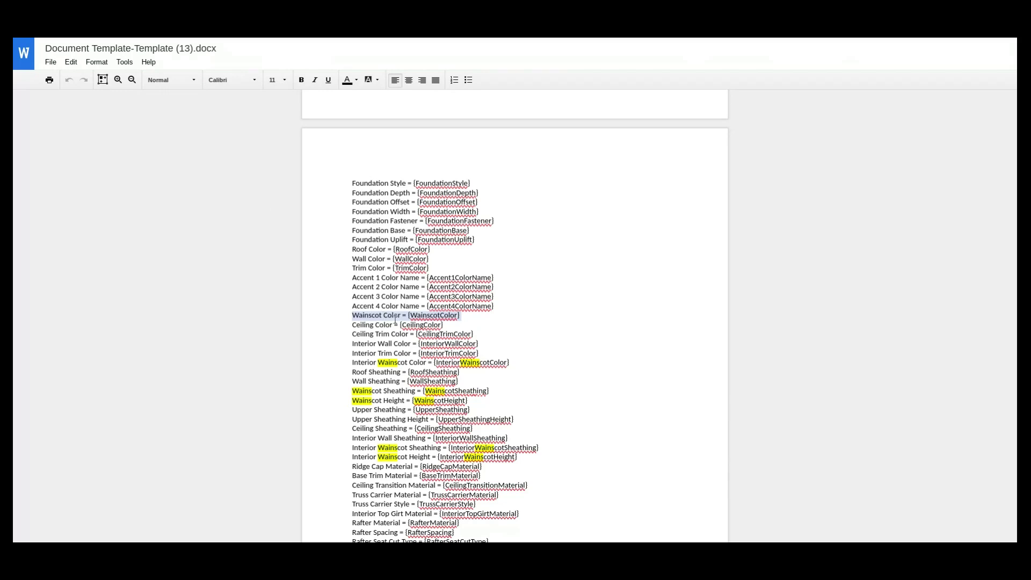
scroll(442, 304, "down", 1)
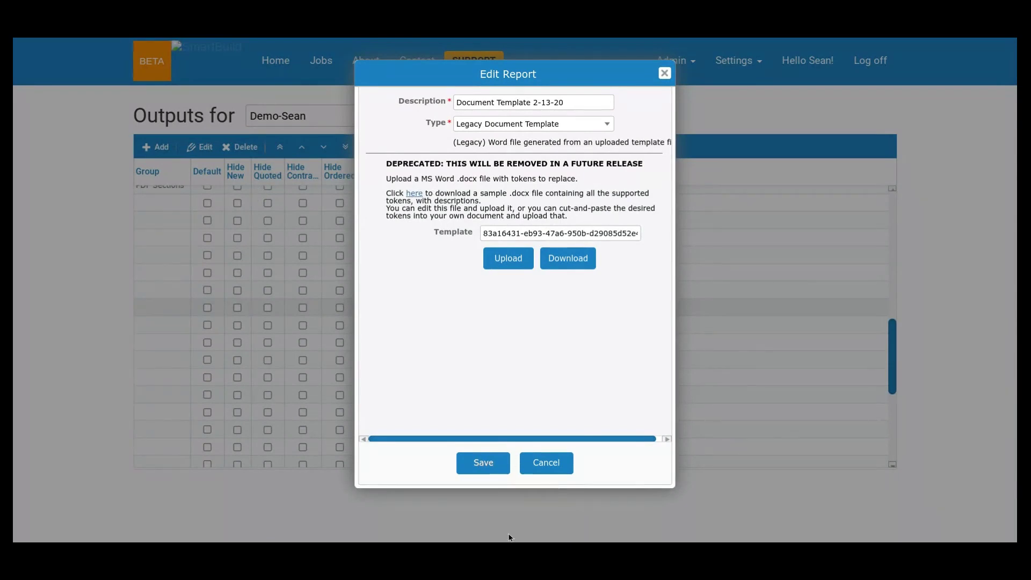
Leave the Document Template 2-13-20 report without saving, and return to the home page to view the available Settings and Admin options
left_click(547, 465)
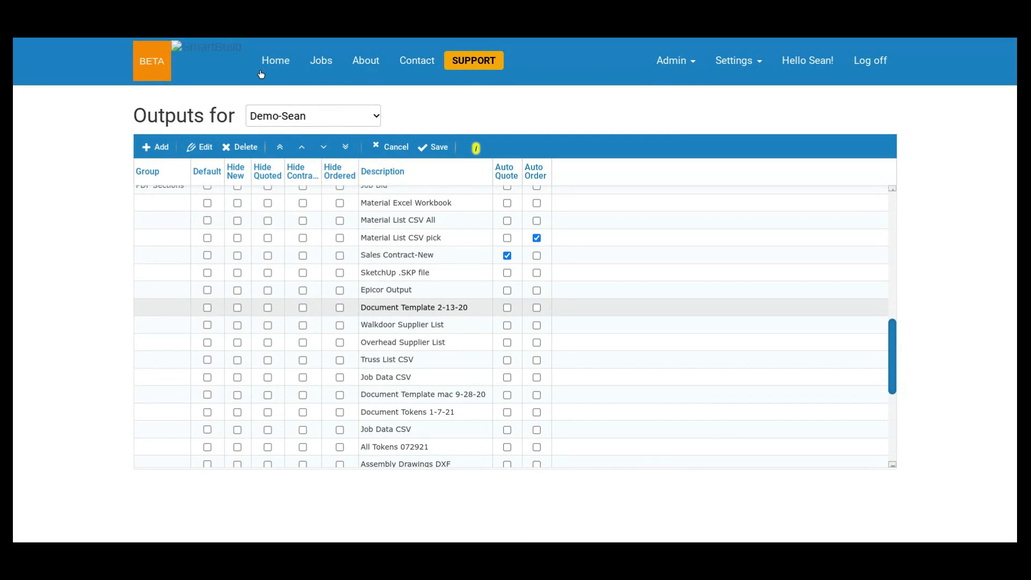
left_click(280, 74)
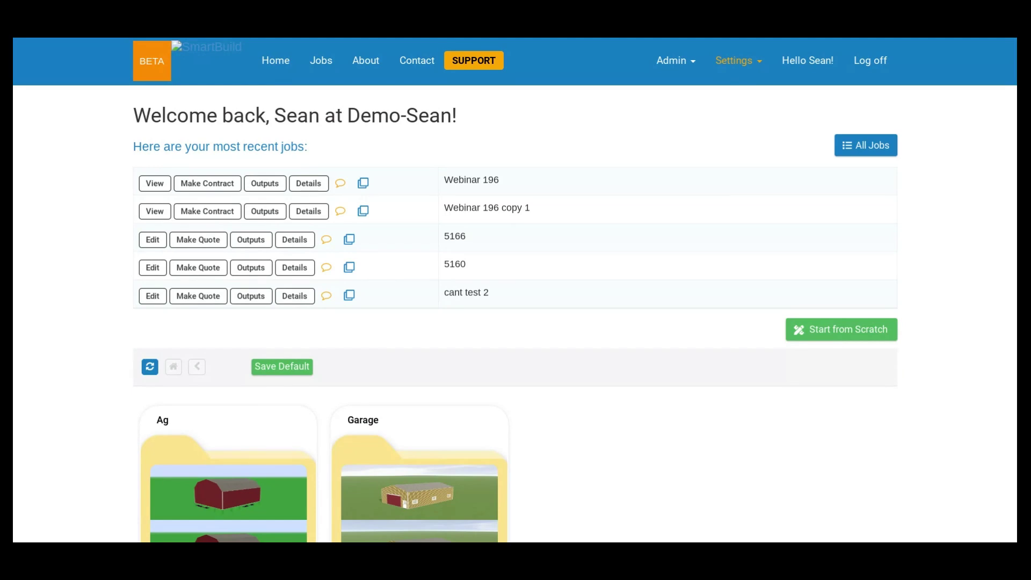
left_click(744, 67)
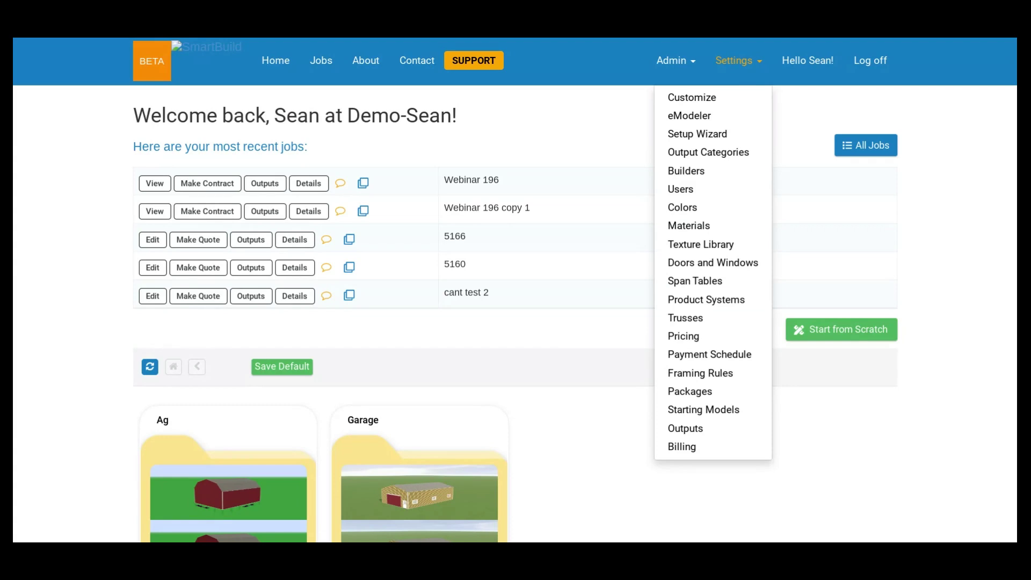
left_click(666, 70)
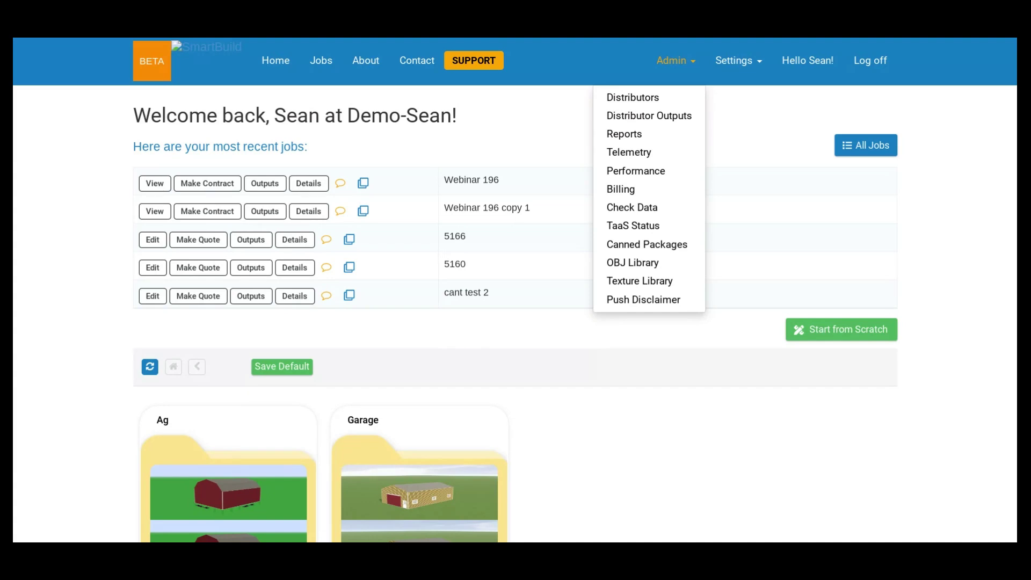
left_click(707, 395)
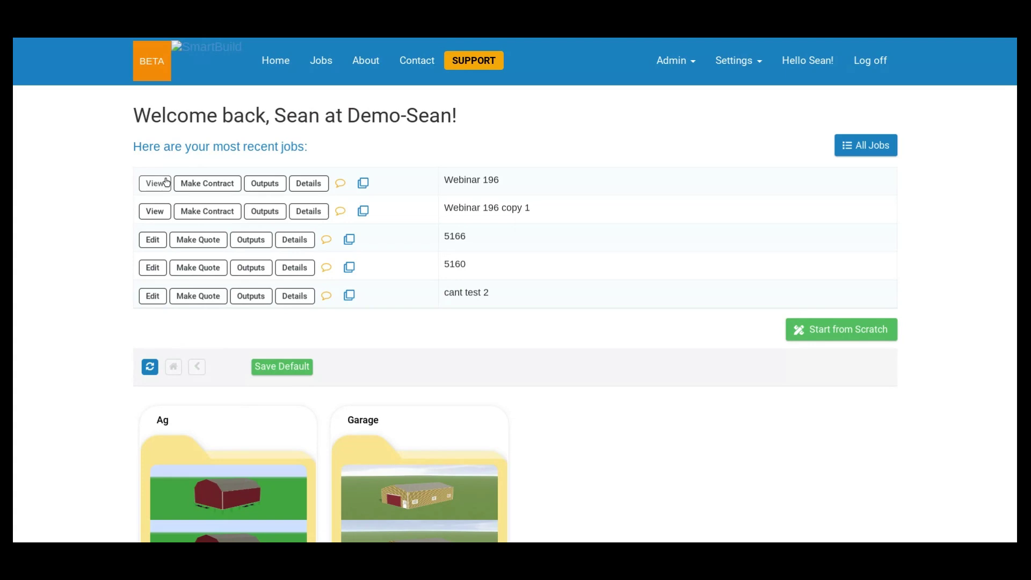
Create a change order for the quoted job Webinar 196 from the active jobs list, and open the new revision for editing
left_click(334, 60)
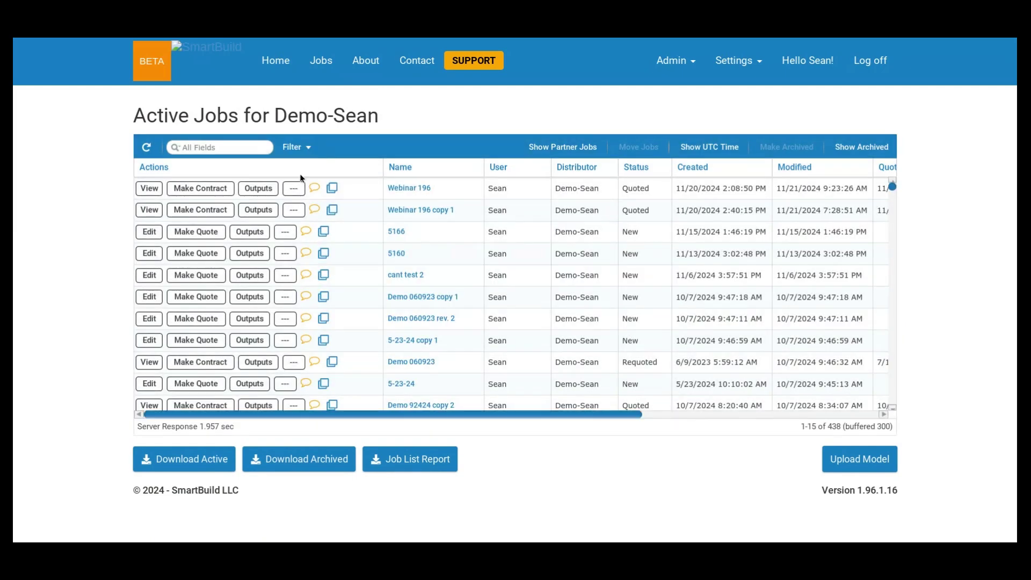
left_click(294, 210)
left_click(292, 220)
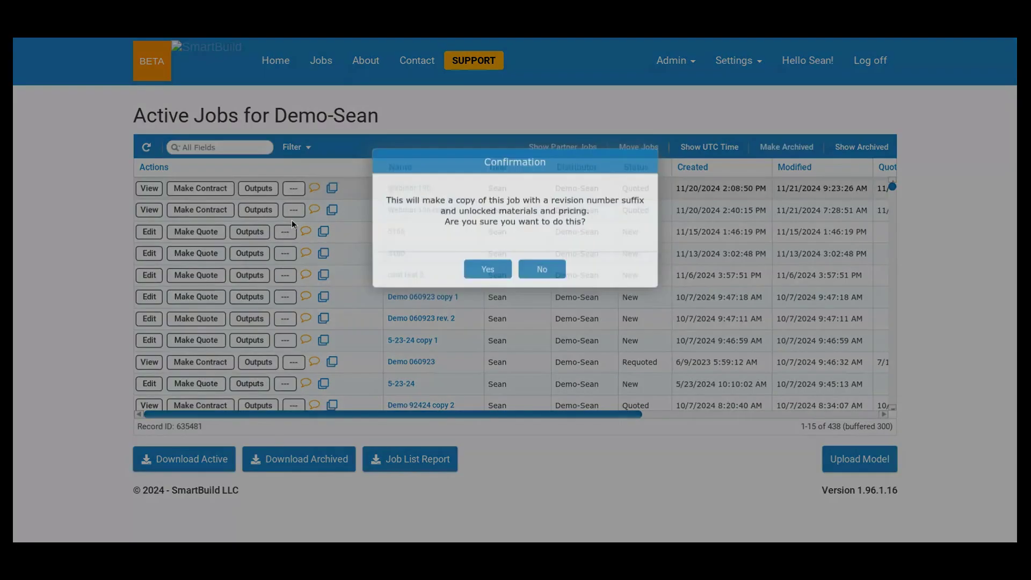
left_click(476, 277)
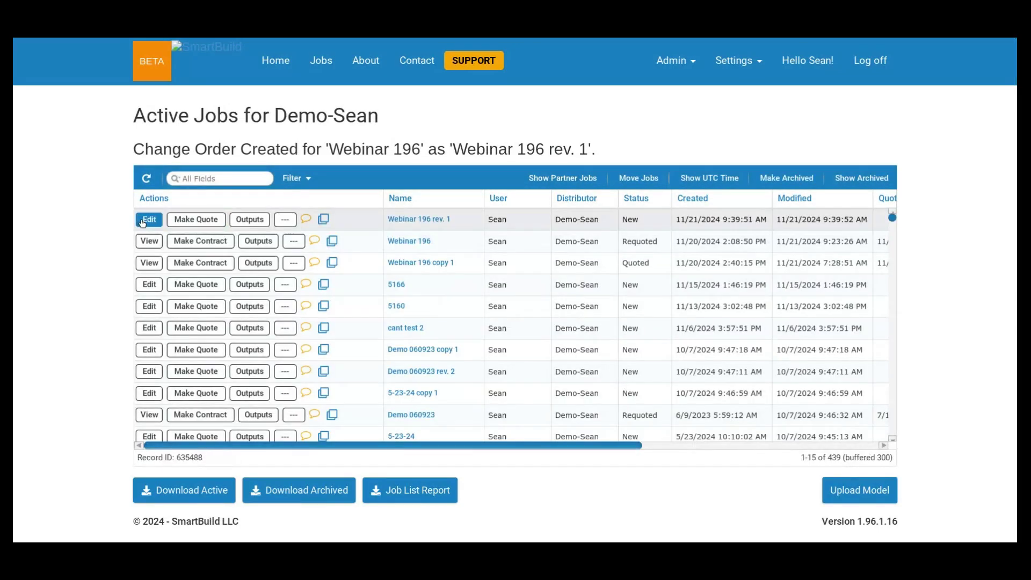
left_click(146, 221)
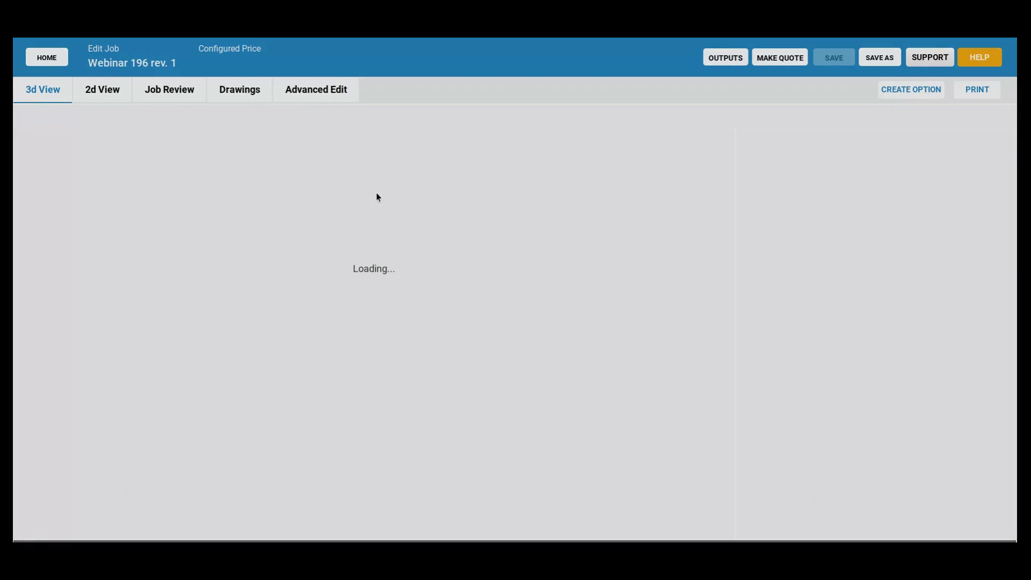
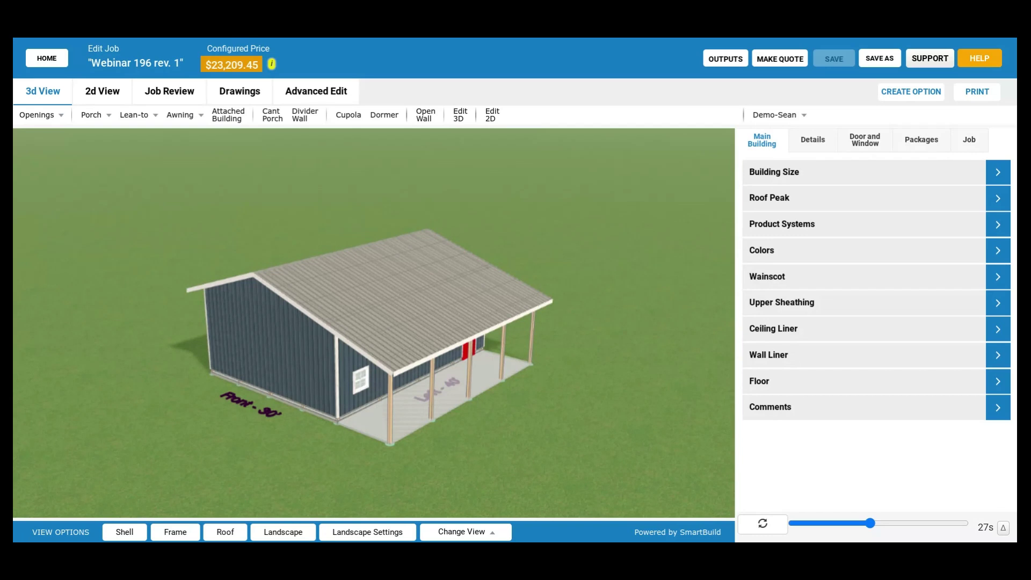
Inspect the revised building in 3D from the right side, the porch side, underneath the porch roof and footings, and the back
left_click_drag(323, 410, 469, 400)
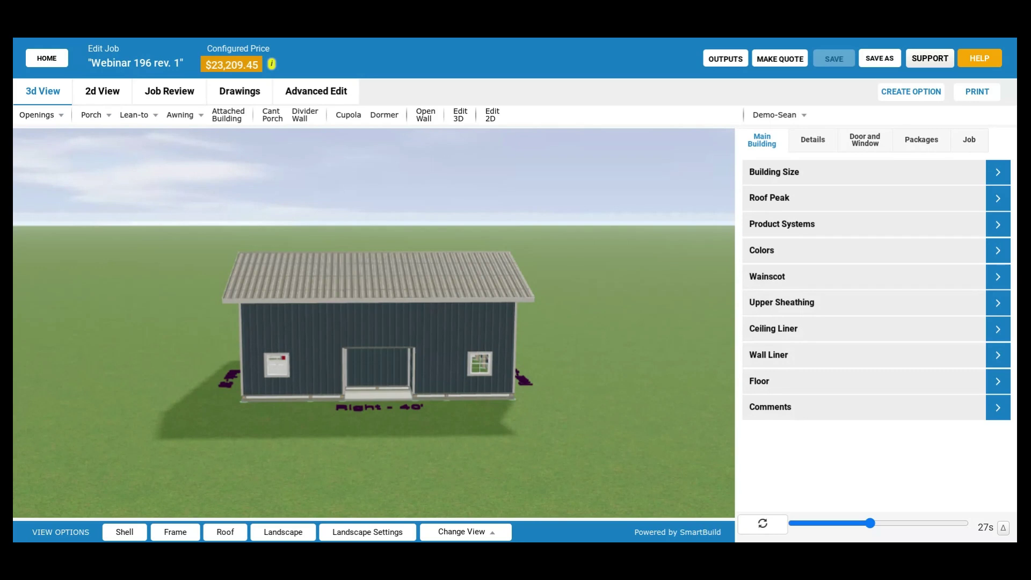
left_click_drag(460, 433, 275, 425)
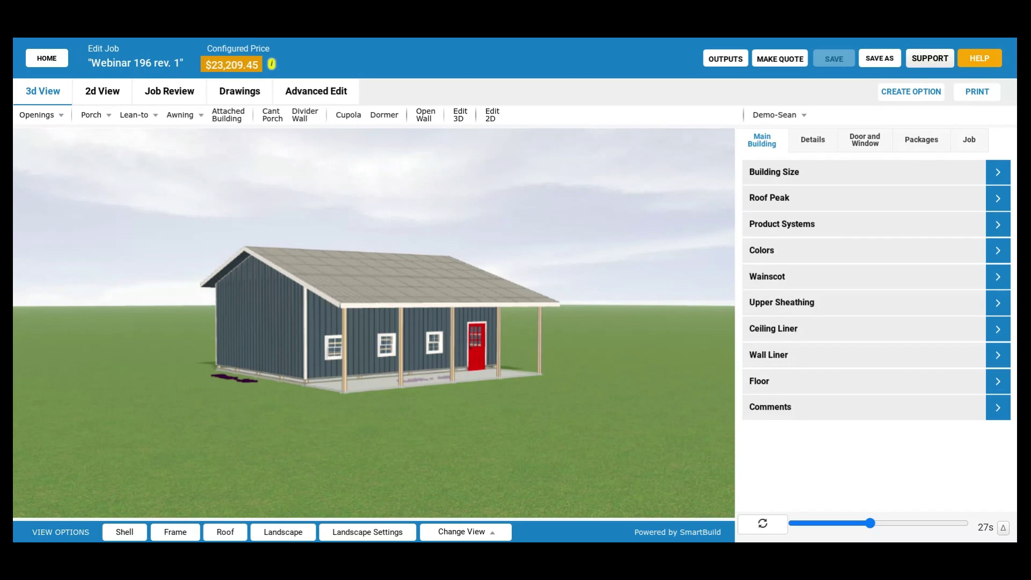
scroll(444, 307, "up", 5)
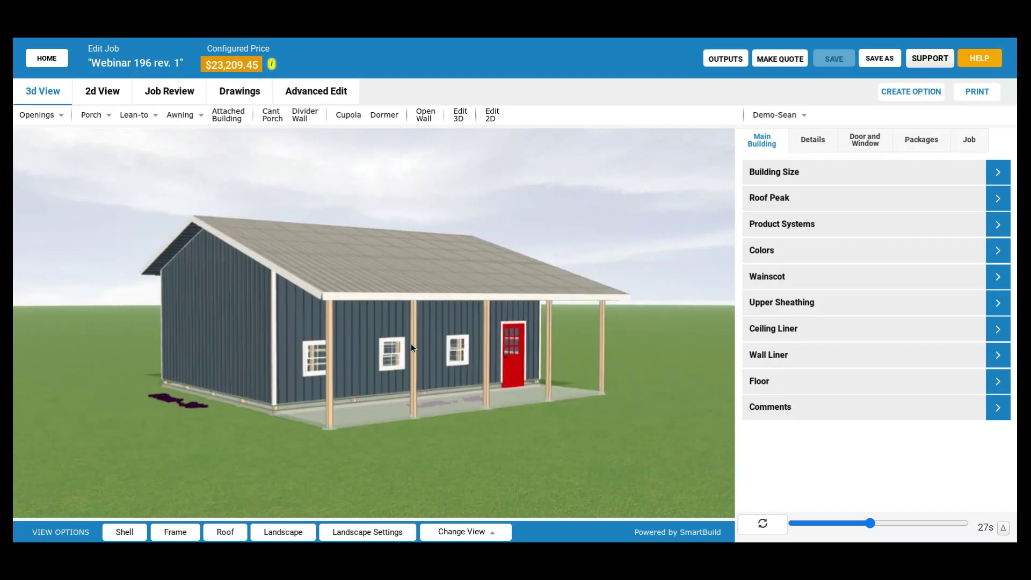
left_click_drag(390, 347, 372, 320)
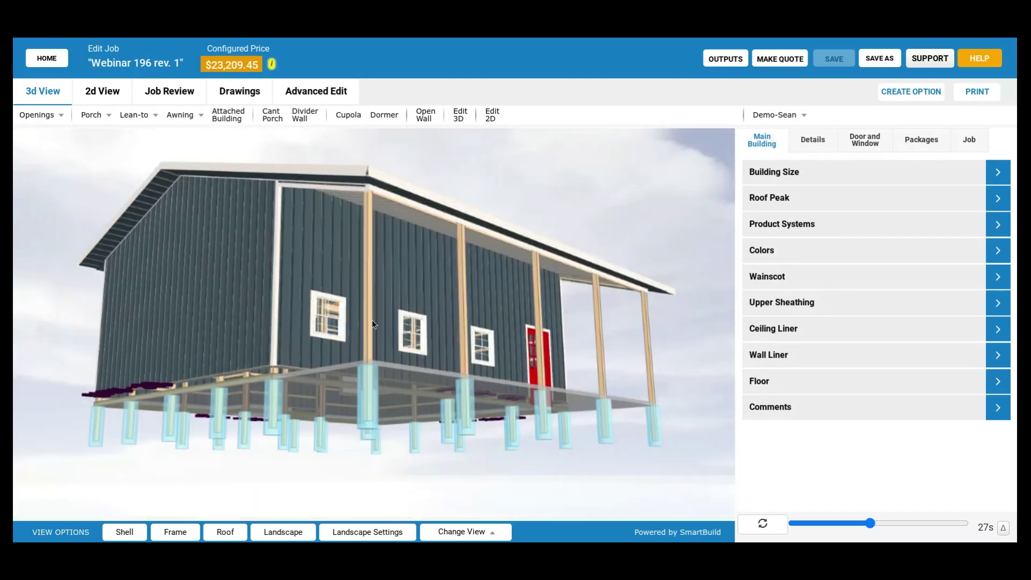
scroll(408, 312, "up", 6)
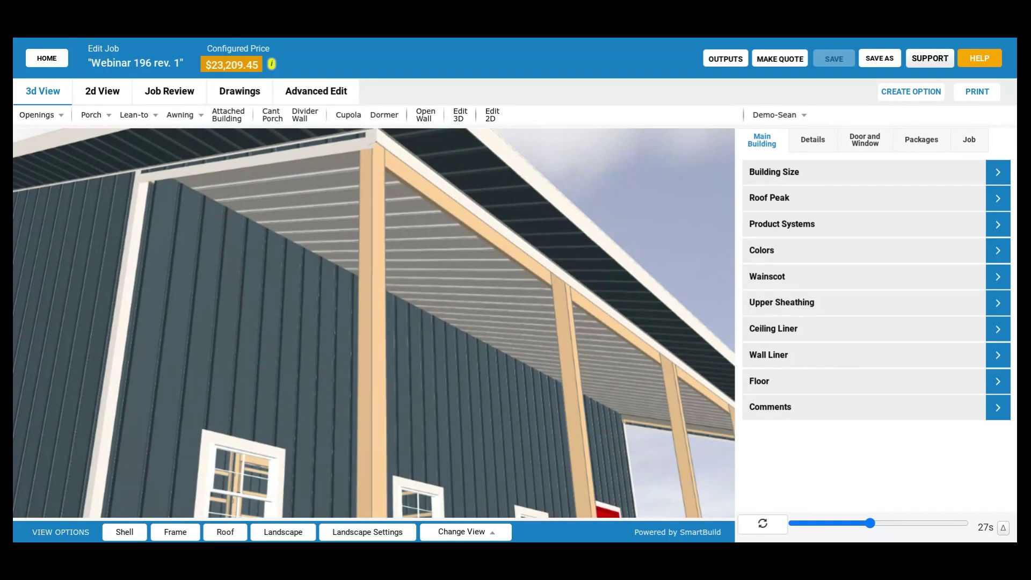
scroll(528, 282, "down", 3)
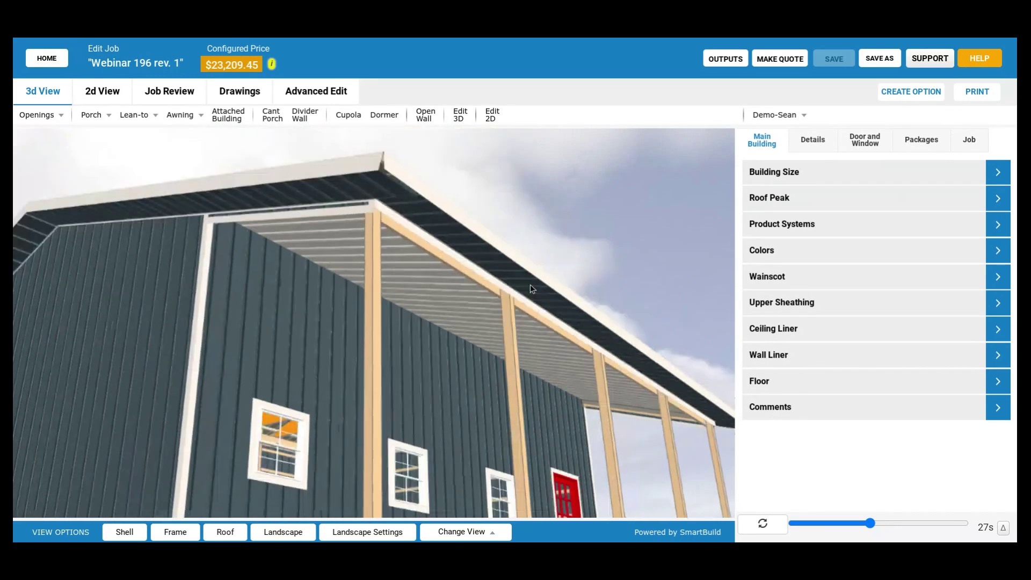
left_click_drag(537, 299, 344, 324)
scroll(344, 321, "down", 5)
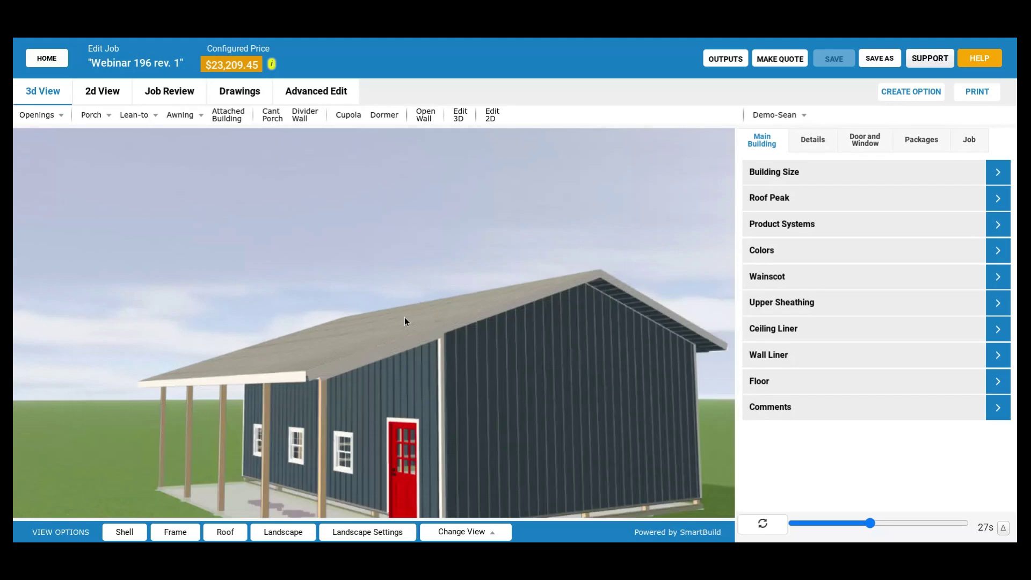
right_click_drag(295, 410, 289, 372)
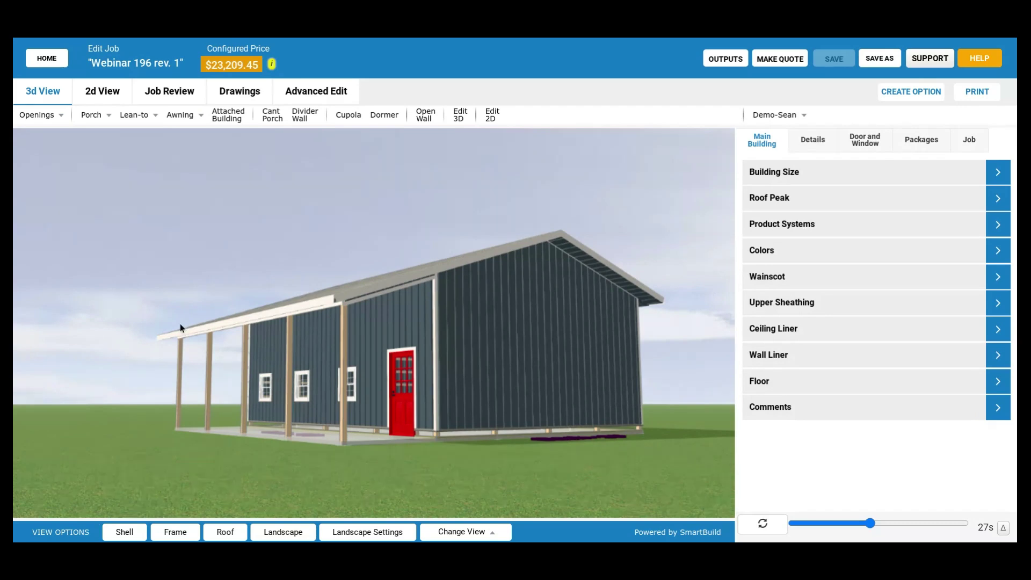
Review the job's price summary and its Trim material list, and return to the 3D model
left_click(185, 87)
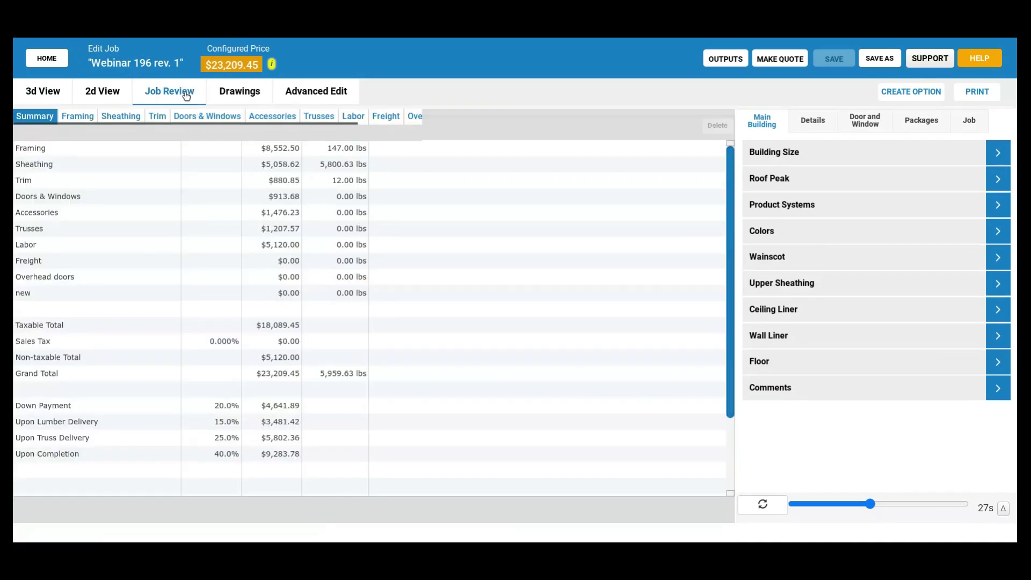
left_click(156, 116)
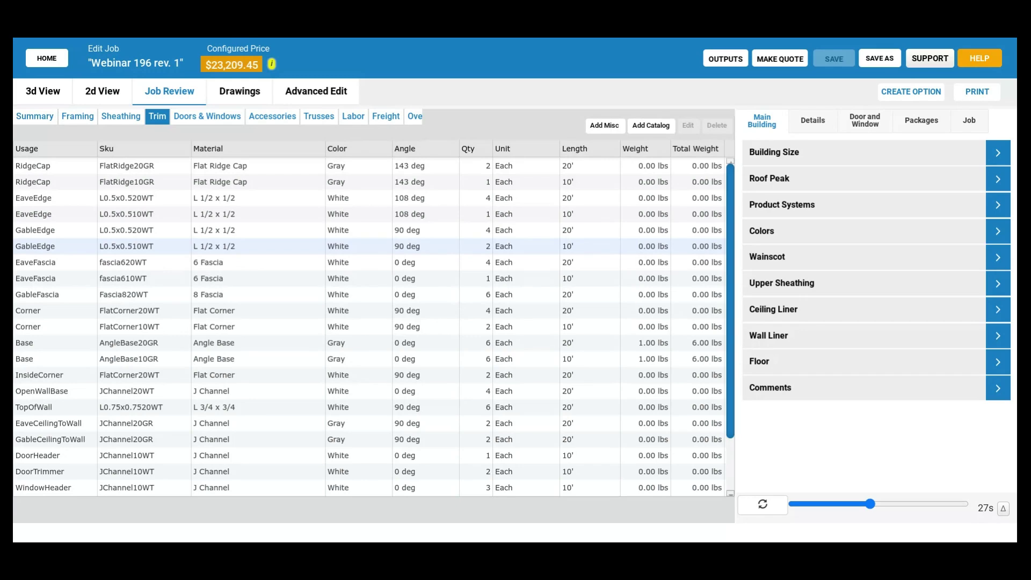
left_click(43, 90)
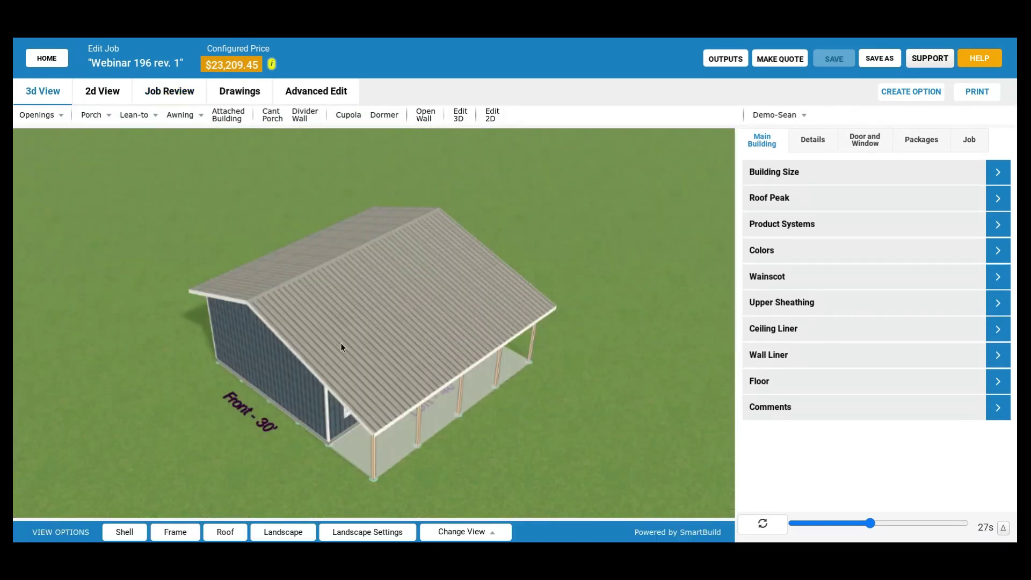
Inspect the roof ridge and front gable edge trim of the building up close in 3D
left_click_drag(341, 341, 429, 328)
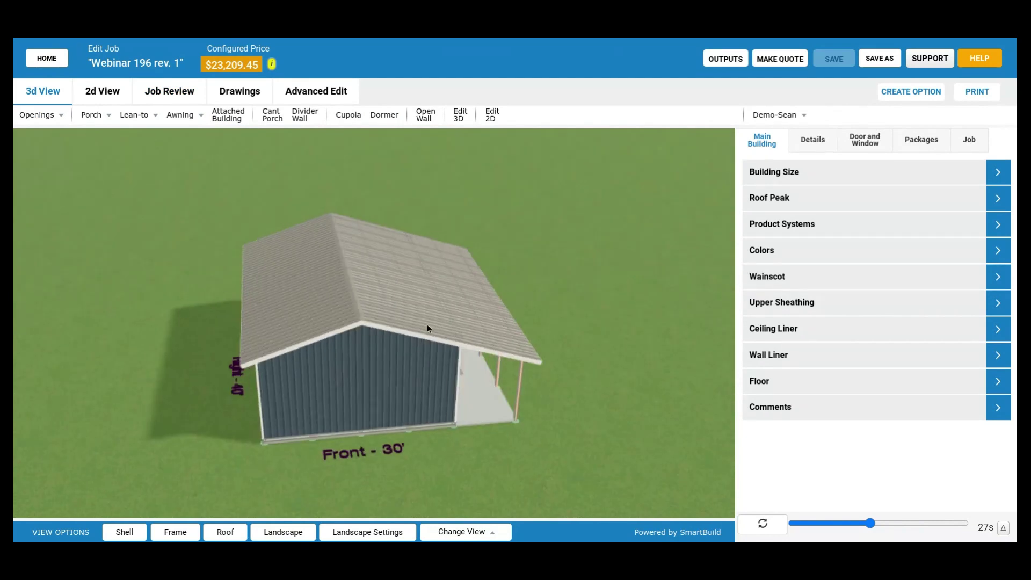
scroll(365, 320, "up", 5)
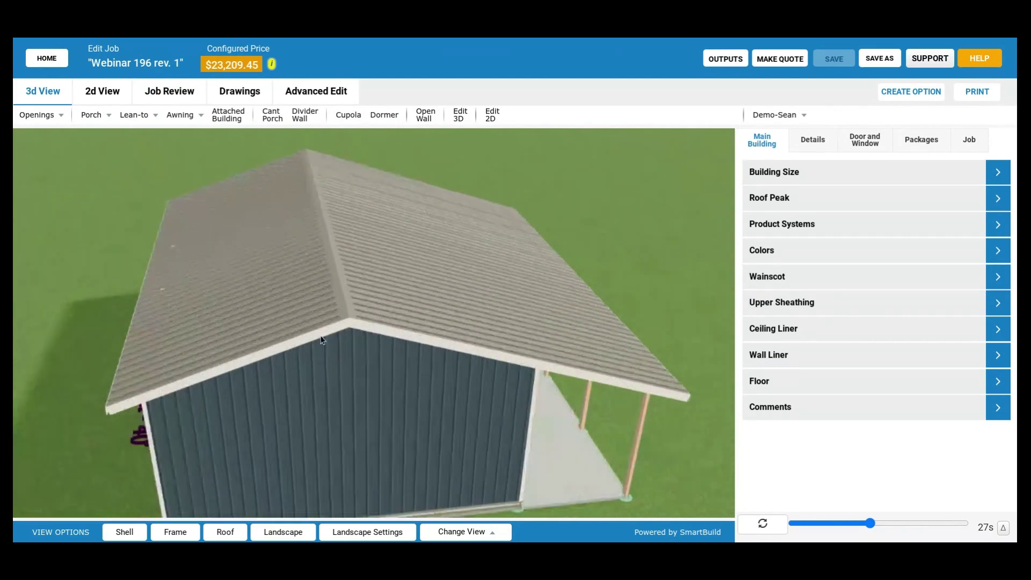
scroll(320, 339, "up", 2)
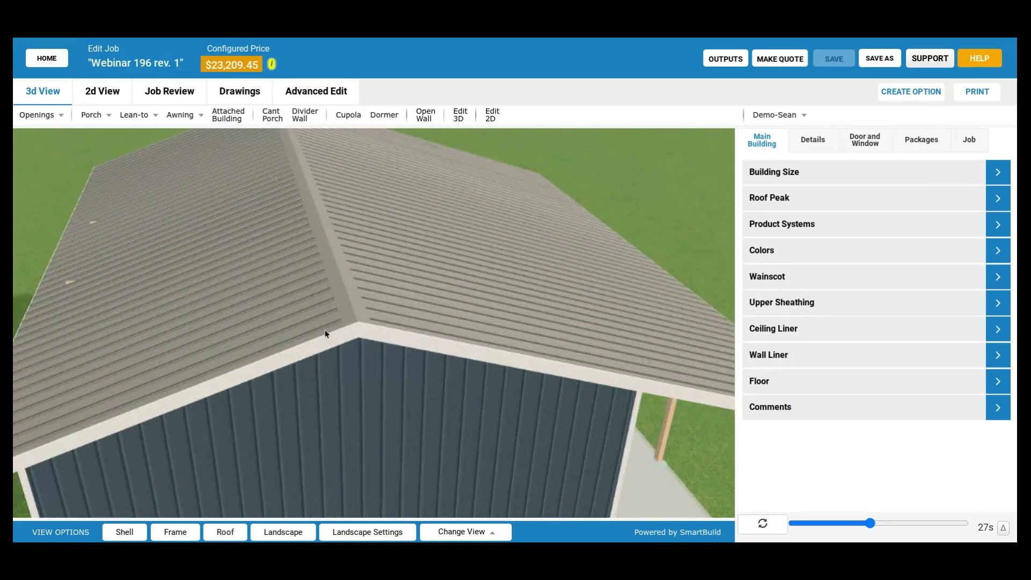
scroll(343, 332, "down", 5)
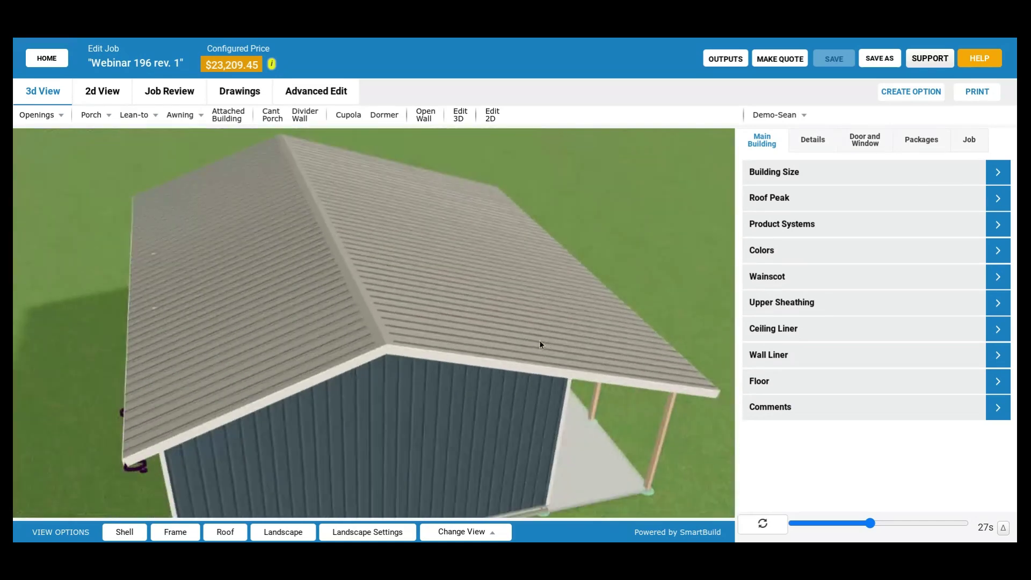
Lower the attached open porch on the building's left side by setting its Offset Down height to 1'
left_click_drag(503, 333, 469, 311)
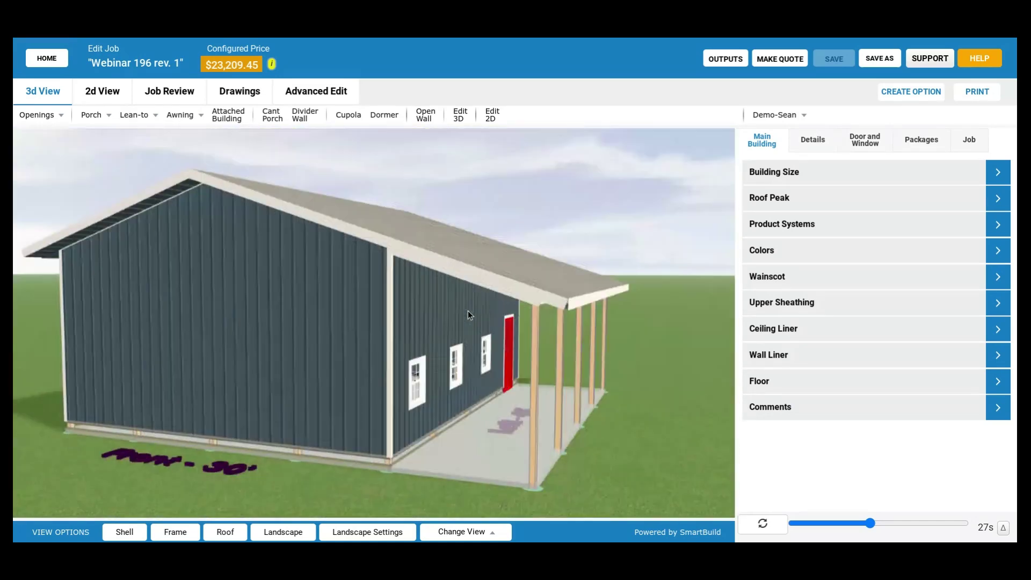
left_click(463, 115)
left_click(525, 276)
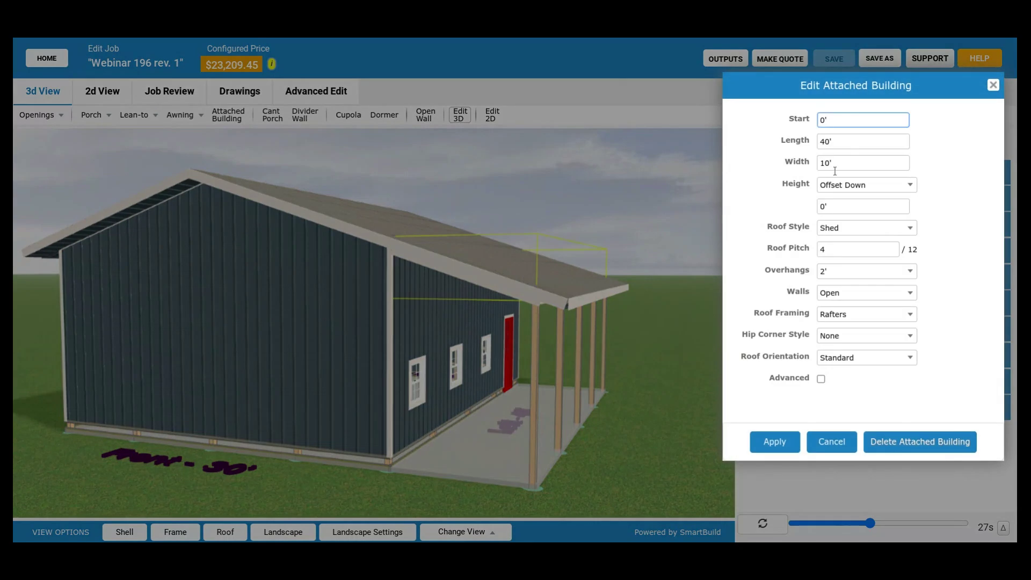
left_click(837, 206)
key("BackSpace")
key("BackSpace")
type("1")
left_click(767, 443)
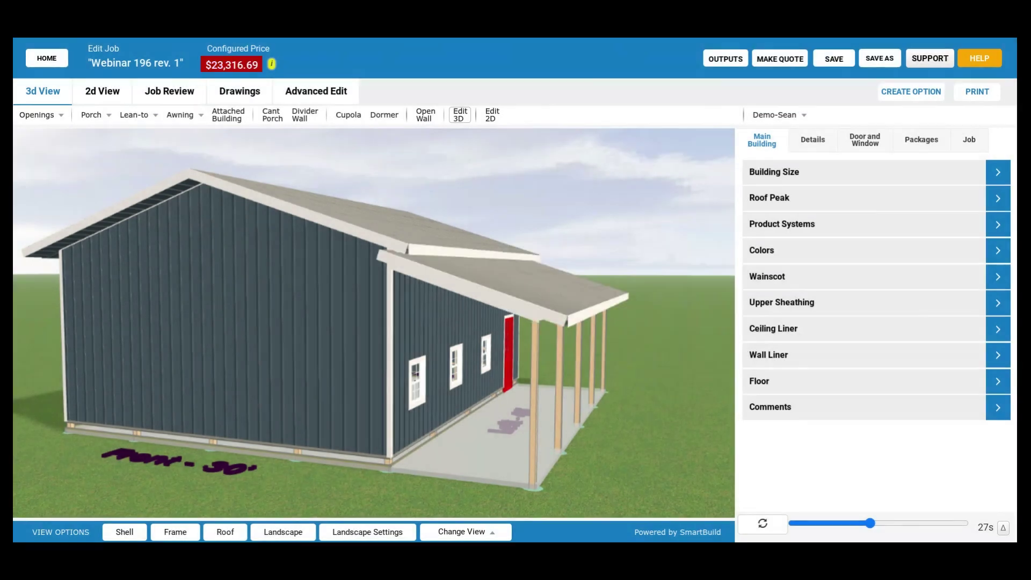
Set the attached porch's Offset Down height to 2' and apply the change
mouse_move(551, 272)
left_mouse_down()
mouse_move(563, 305)
mouse_move(541, 275)
mouse_move(557, 257)
left_mouse_up()
double_click(557, 257)
left_click(827, 209)
type("2")
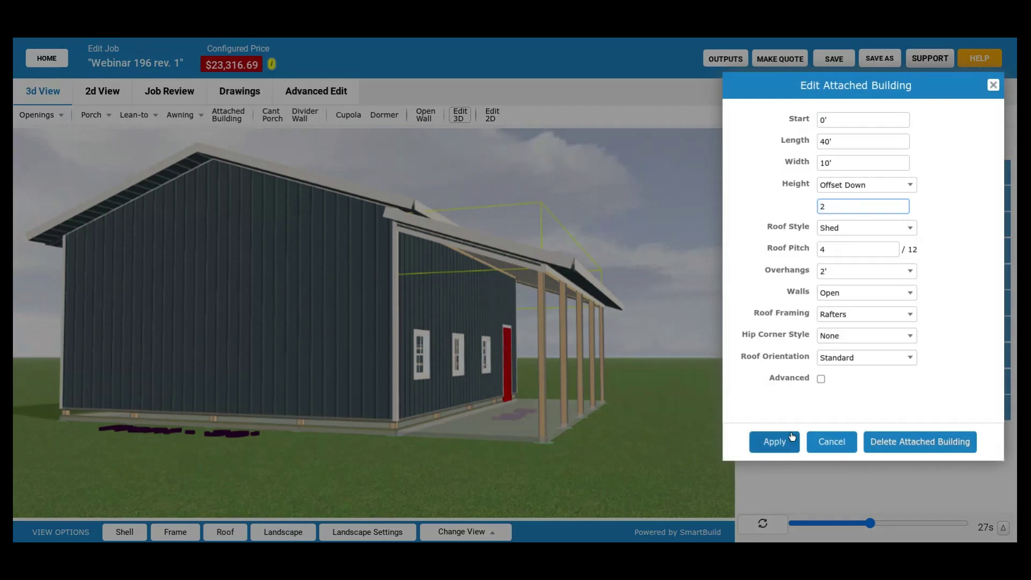
left_click(776, 443)
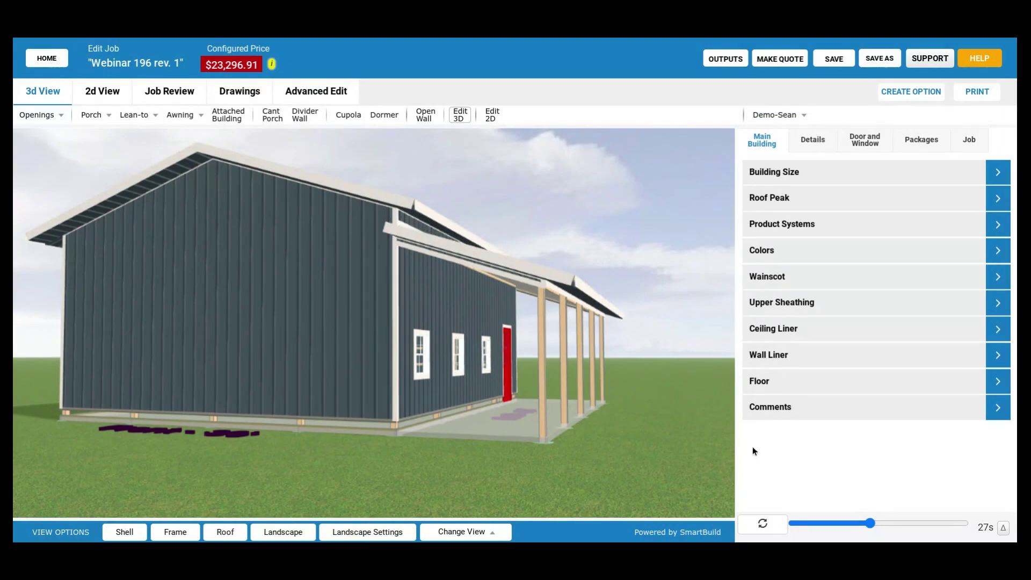
Inspect the lowered porch roof and its junction with the main wall in 3D from the front gable and the porch side
left_click_drag(607, 288, 601, 272)
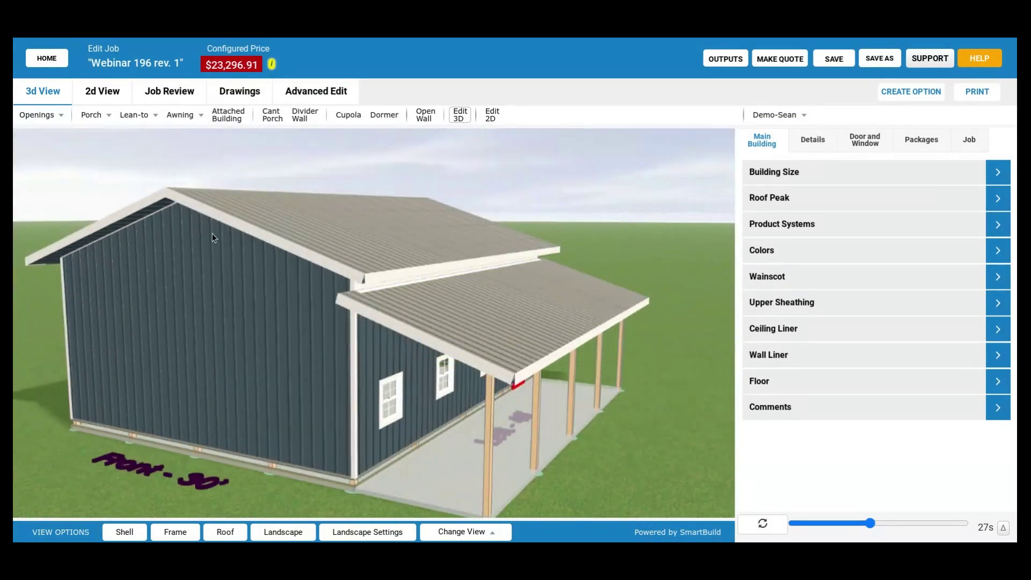
left_click_drag(206, 225, 242, 236)
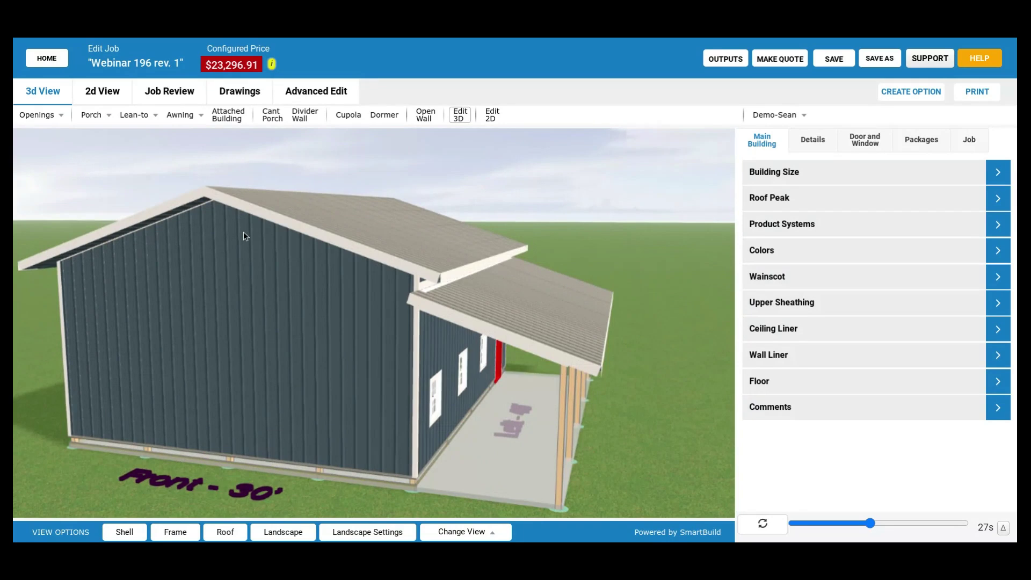
scroll(244, 233, "up", 5)
left_click_drag(278, 219, 573, 359)
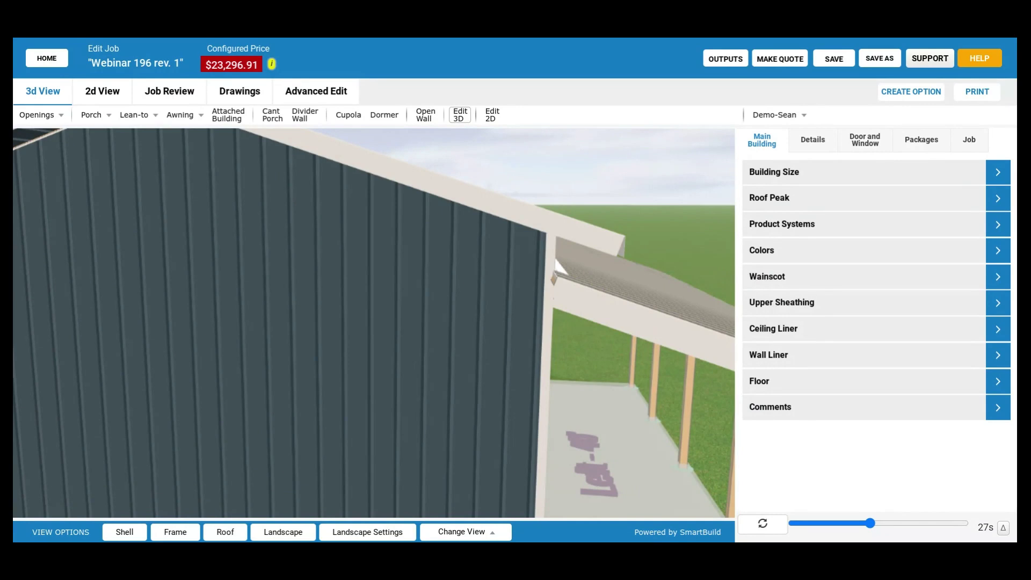
scroll(442, 344, "down", 5)
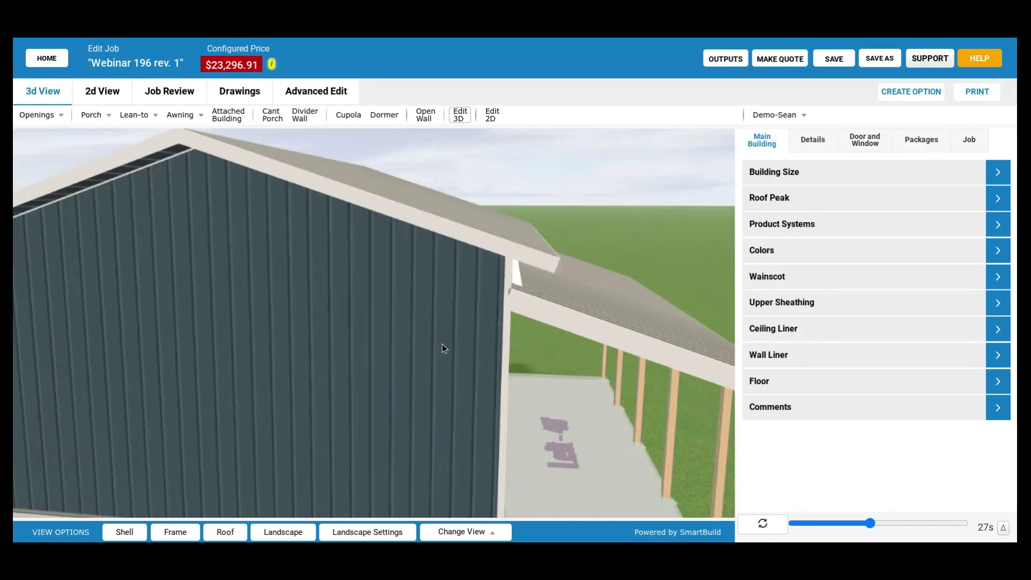
left_click_drag(420, 340, 406, 396)
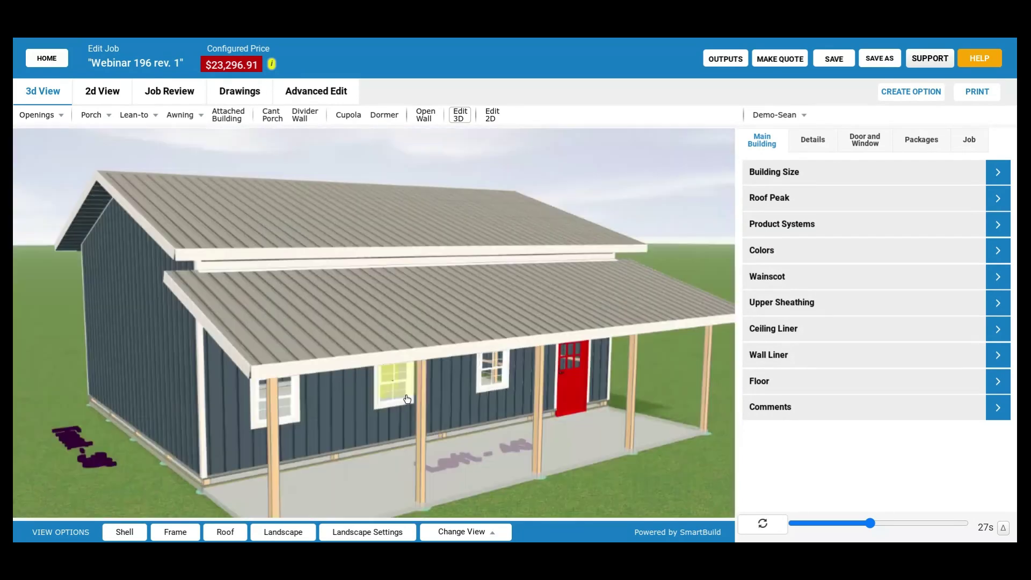
left_click(502, 314)
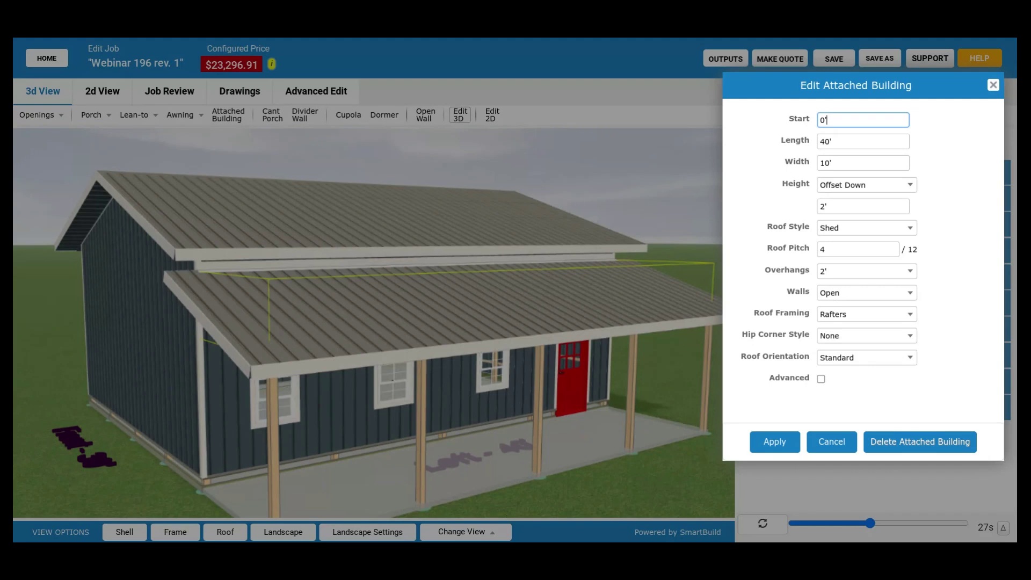
left_click(295, 331)
left_click(827, 442)
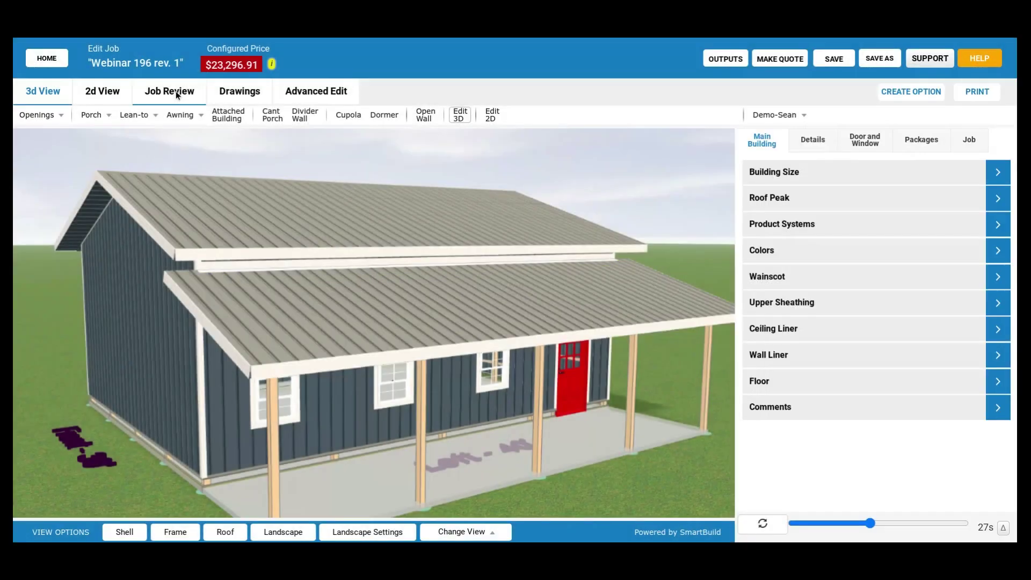
Add the 10 7/8" Overhead Door catalog trim to the job's Trim material list with usage "Usage Test", and select its row
left_click(176, 91)
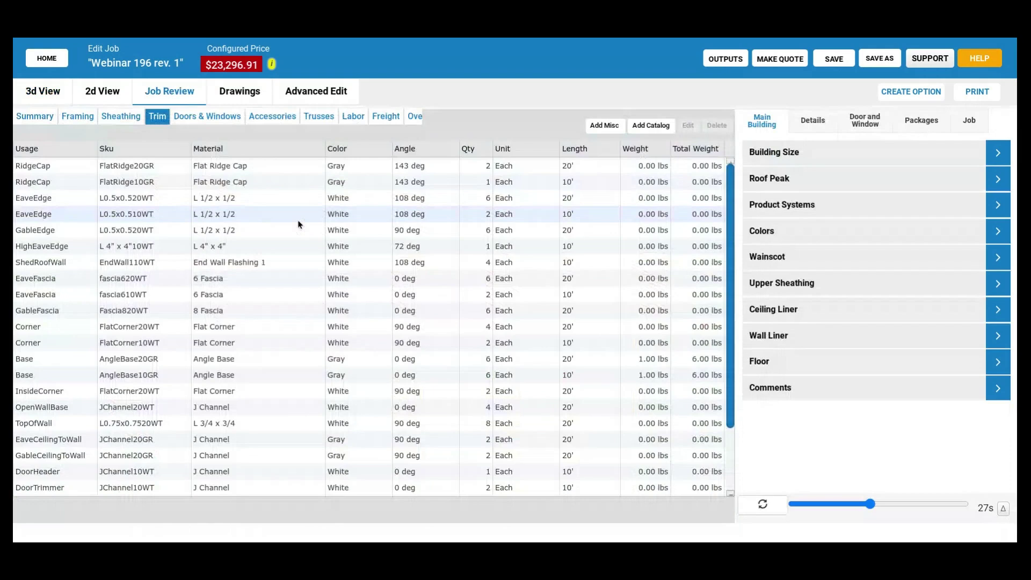
left_click(655, 128)
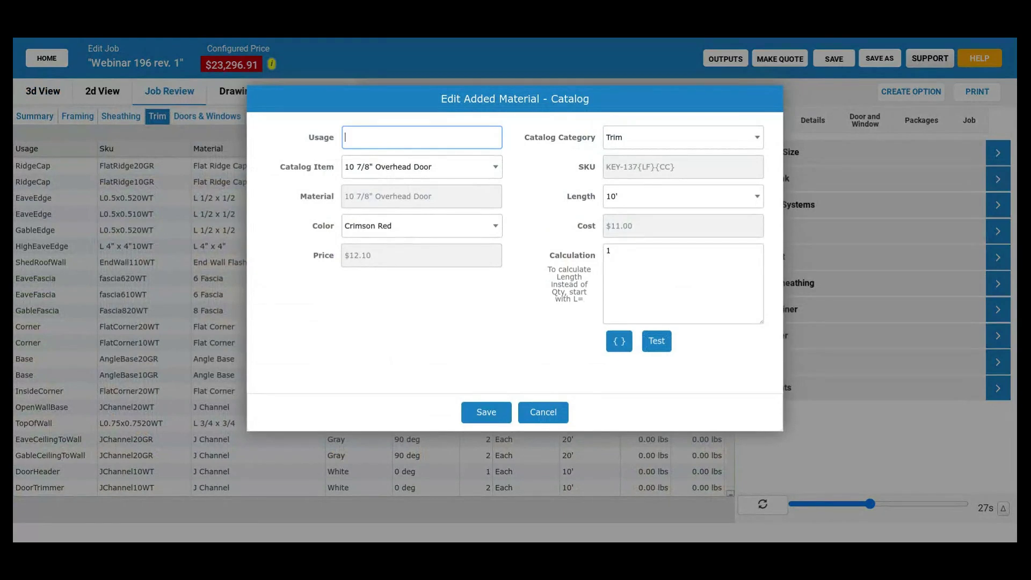
type("Usage Test")
left_click(678, 139)
left_click(361, 345)
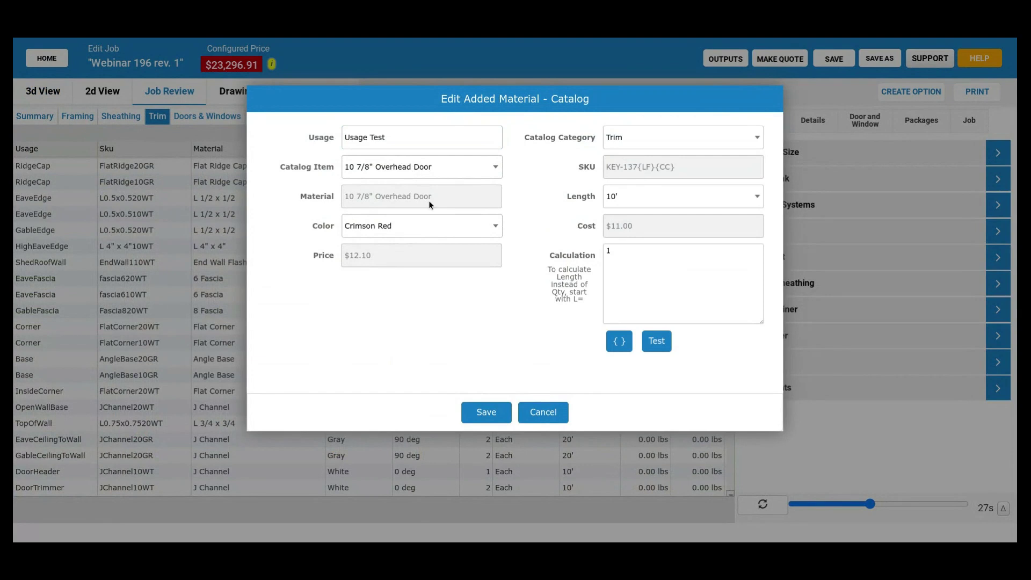
left_click(491, 411)
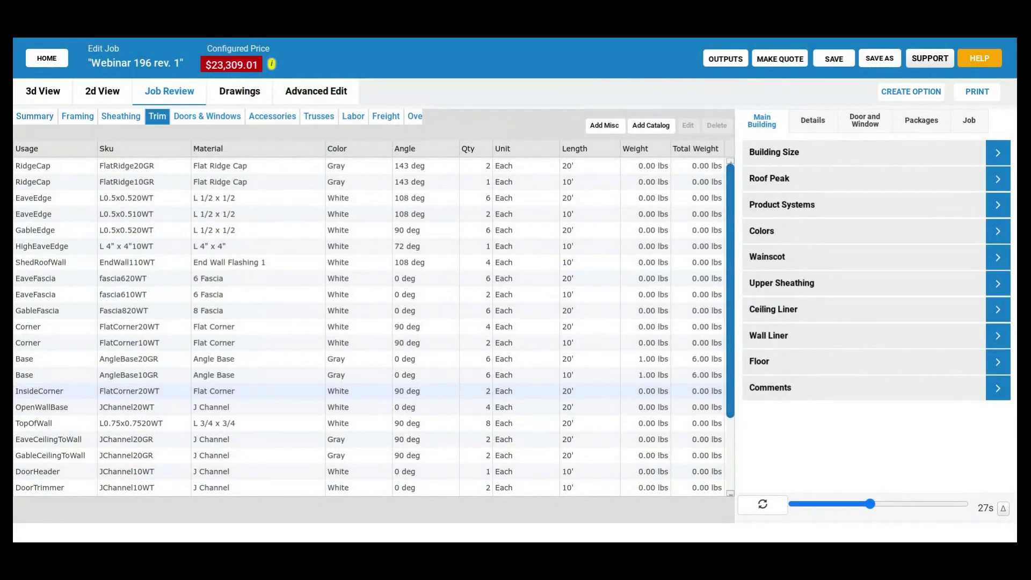
scroll(543, 337, "down", 2)
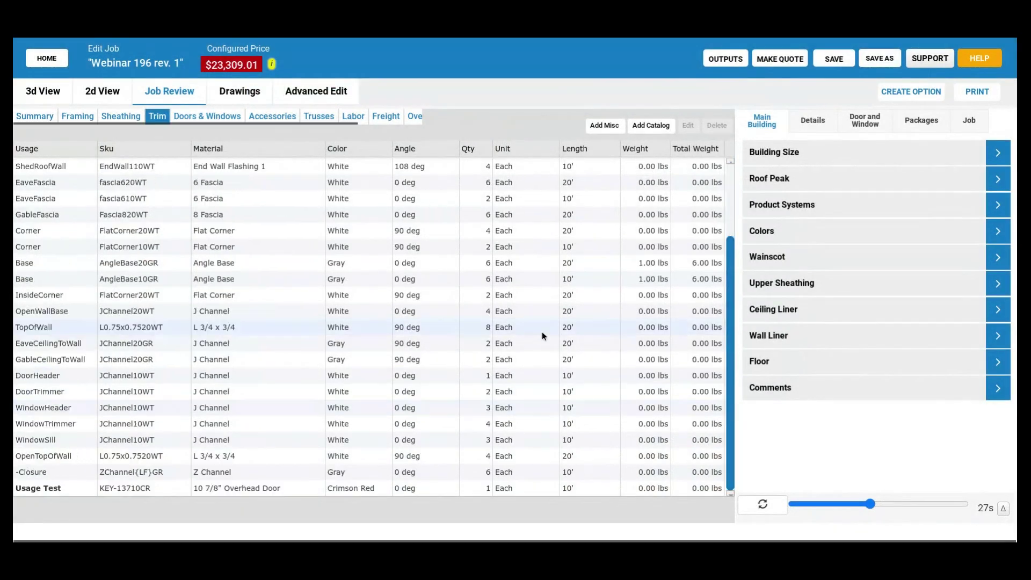
left_click(388, 488)
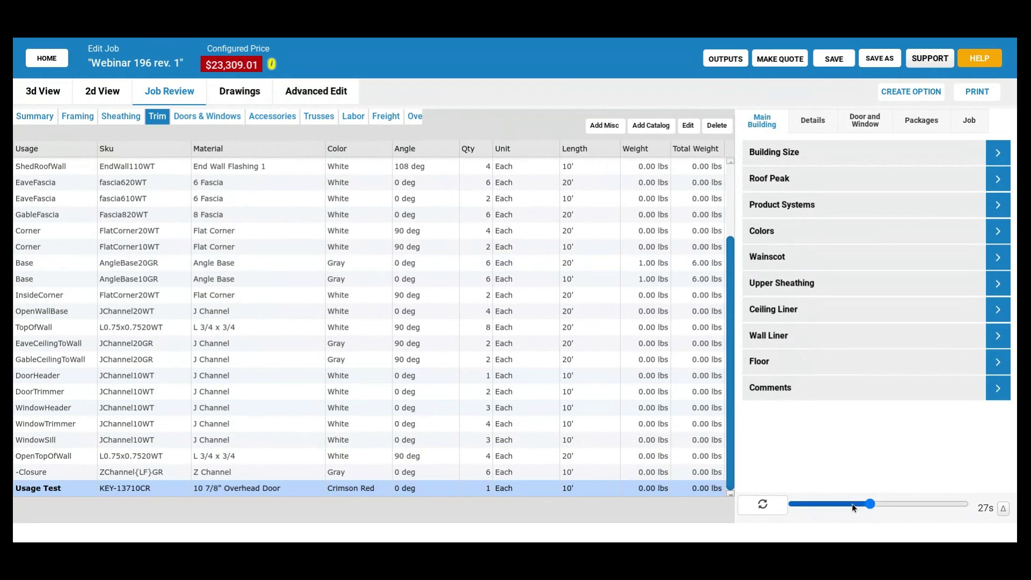
Add another 10 7/8" Overhead Door catalog trim with usage "Another one" and calculation 2, and find it in the Trim list
left_click(657, 125)
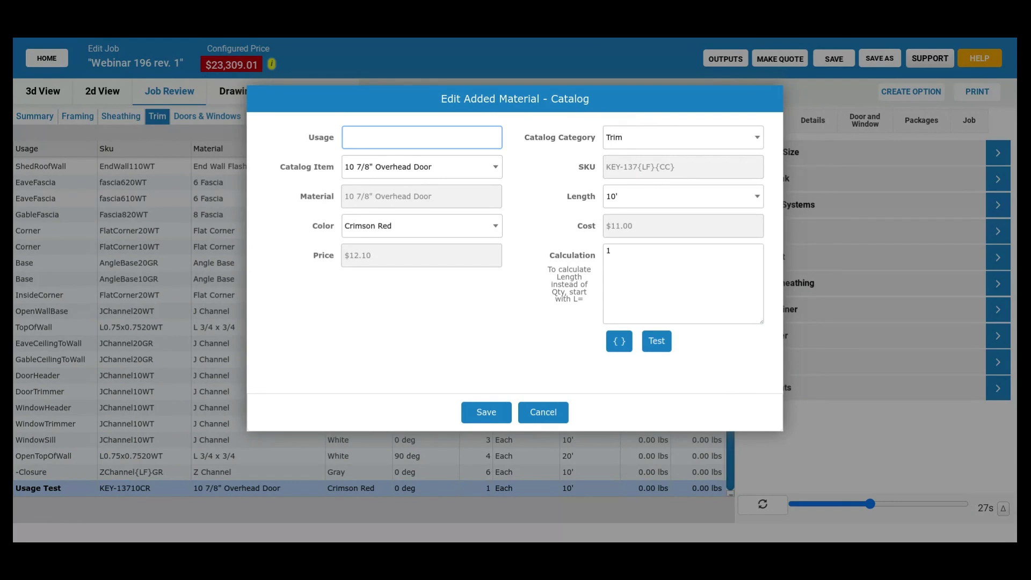
type("Another one")
left_click(643, 253)
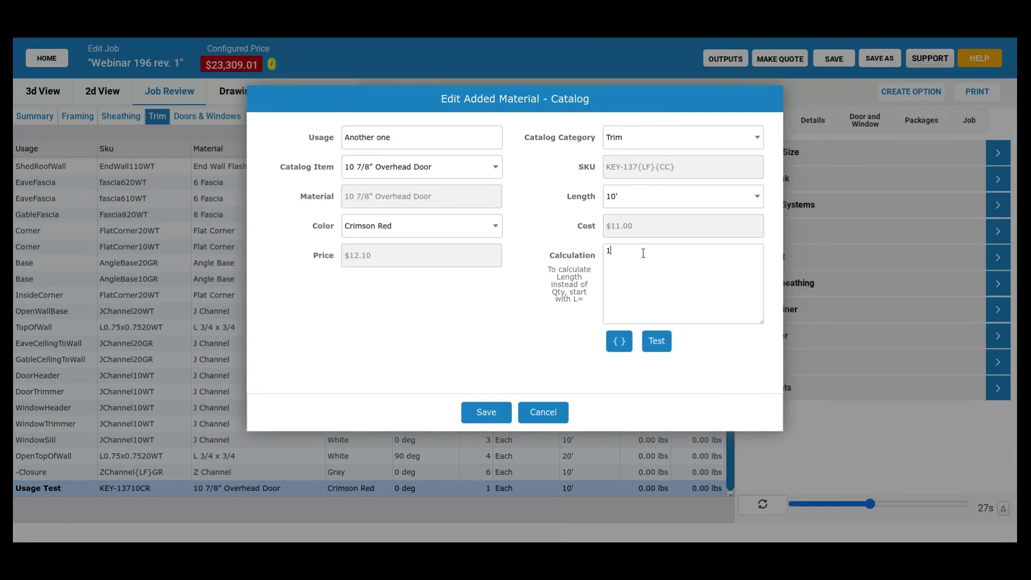
key("BackSpace")
type("2")
left_click(498, 414)
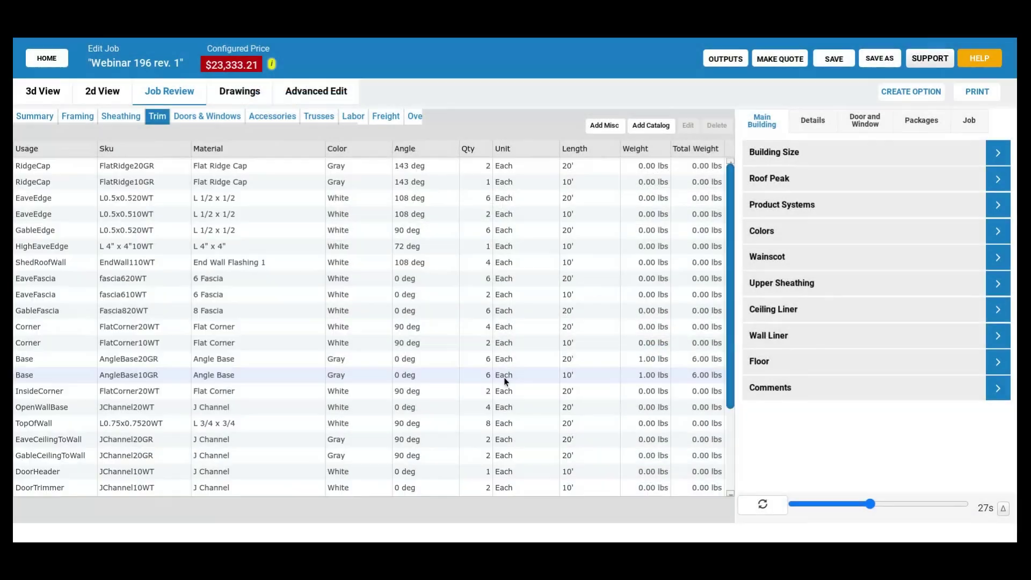
scroll(504, 377, "down", 3)
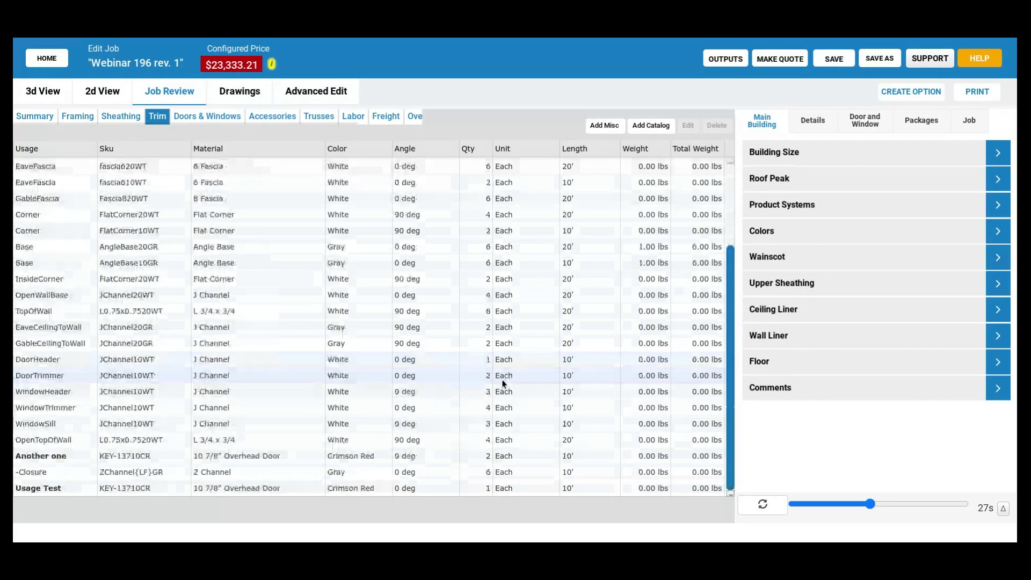
Add a third 10 7/8" Overhead Door catalog trim with a blank usage, and check where it is sorted in the Trim list
double_click(584, 359)
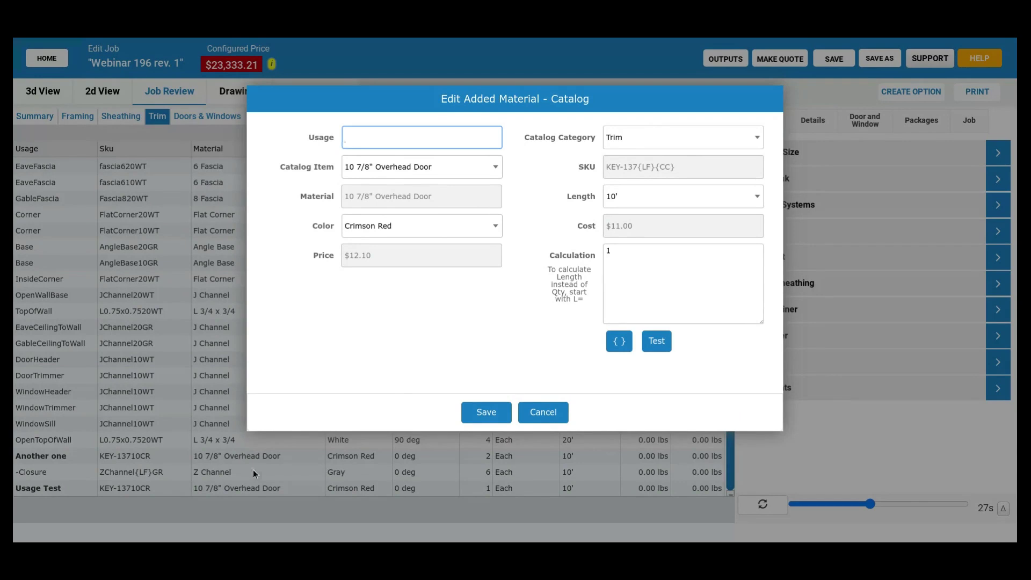
left_click(487, 411)
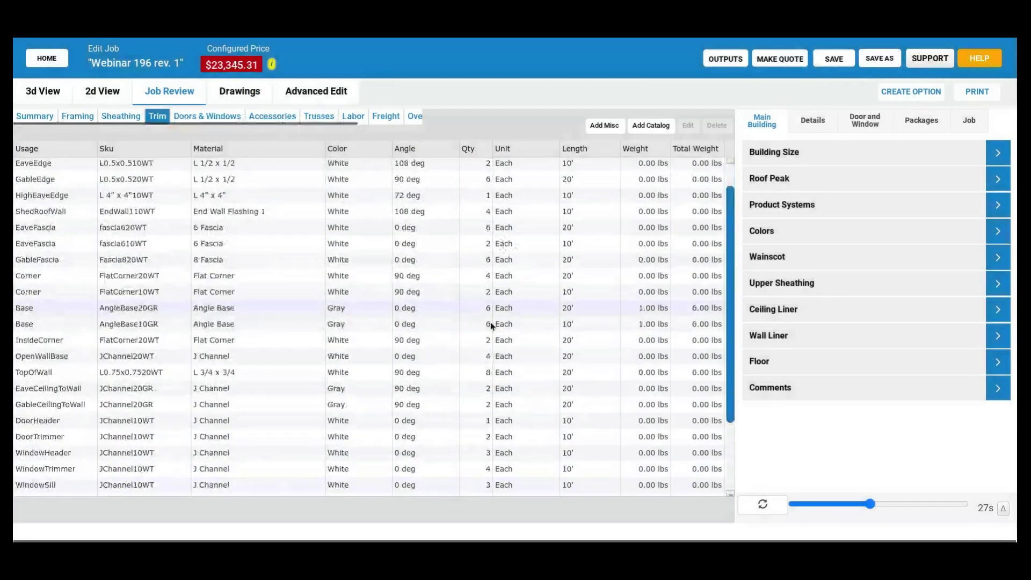
scroll(491, 325, "down", 2)
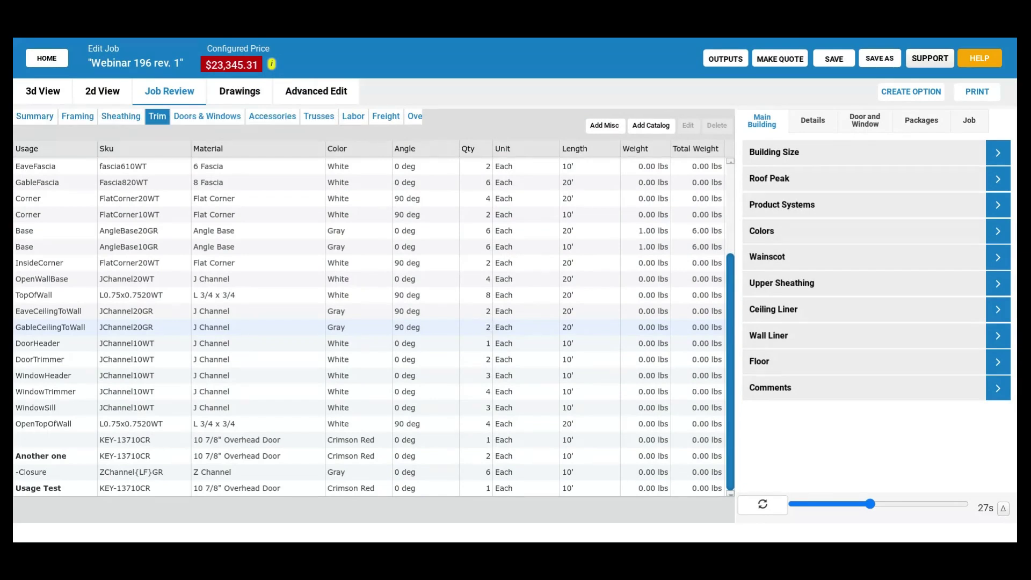
Expand the main building's size settings, leaving the width and the Trim list as they are
left_click(858, 159)
left_click(859, 225)
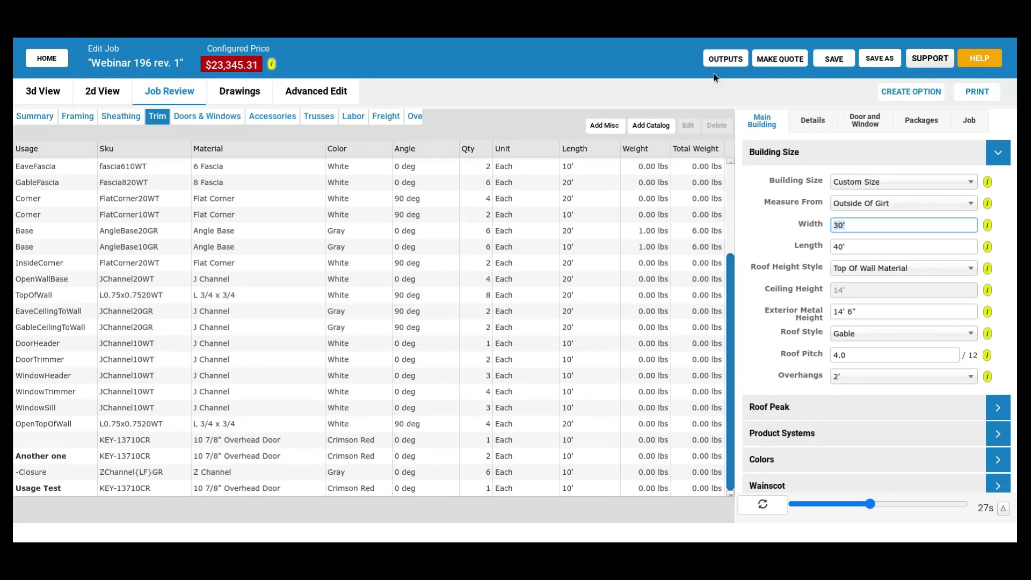
left_click(663, 124)
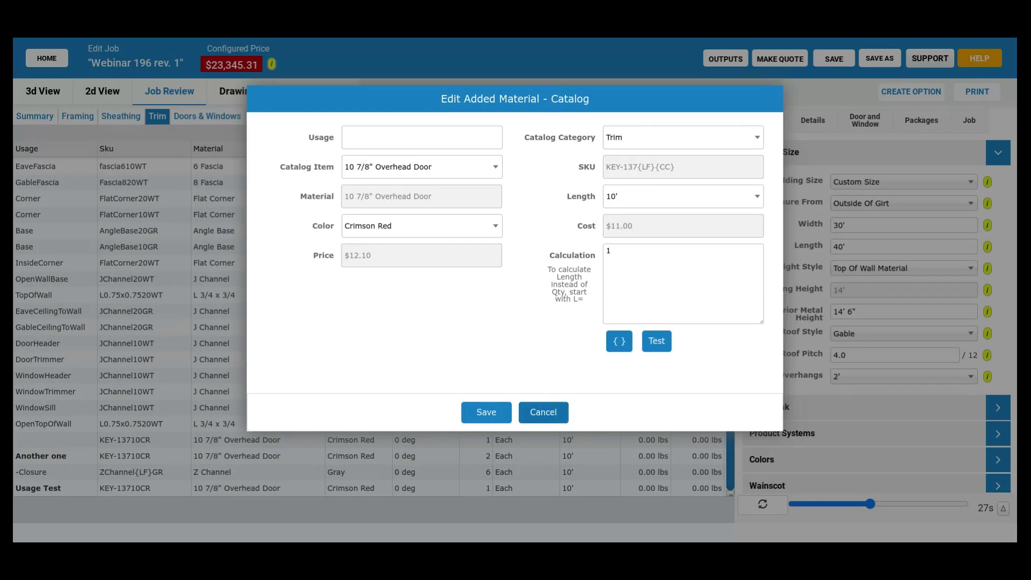
left_click(544, 412)
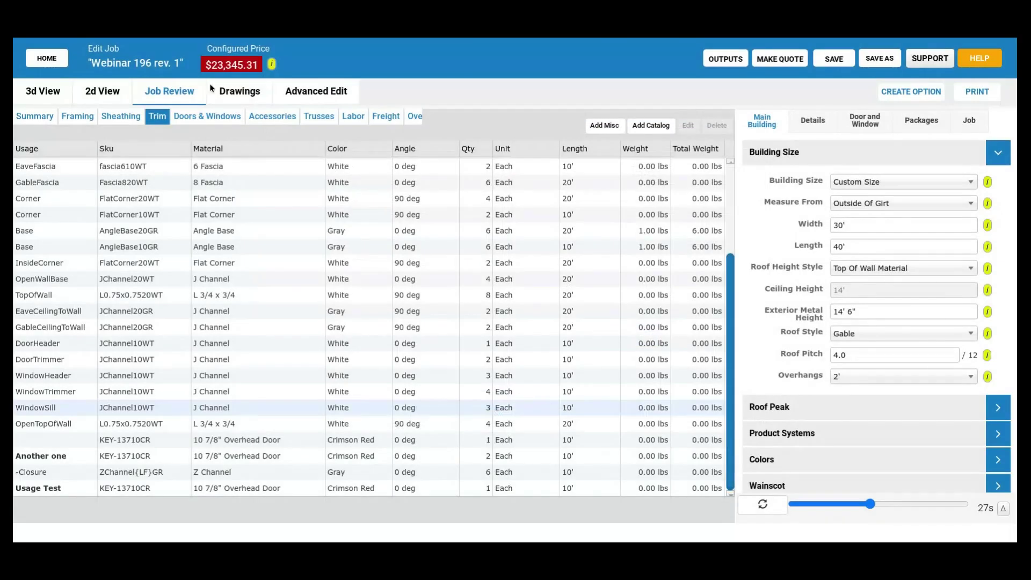
Return to the 3D model, hide the roof, and inspect the interior framing and recessed entry from the right and front sides
left_click(38, 92)
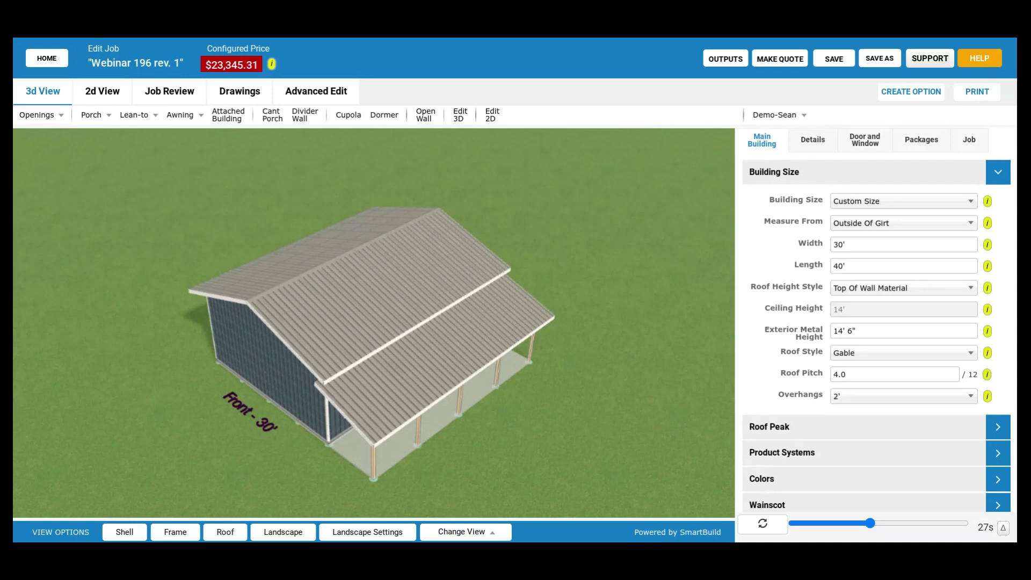
left_click(225, 532)
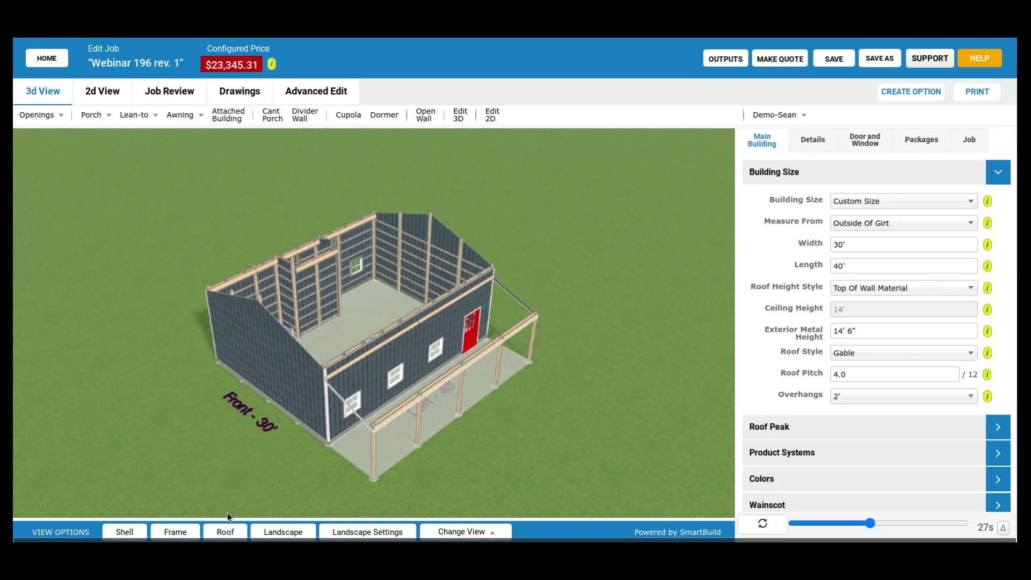
left_click_drag(162, 309, 376, 311)
scroll(392, 384, "up", 3)
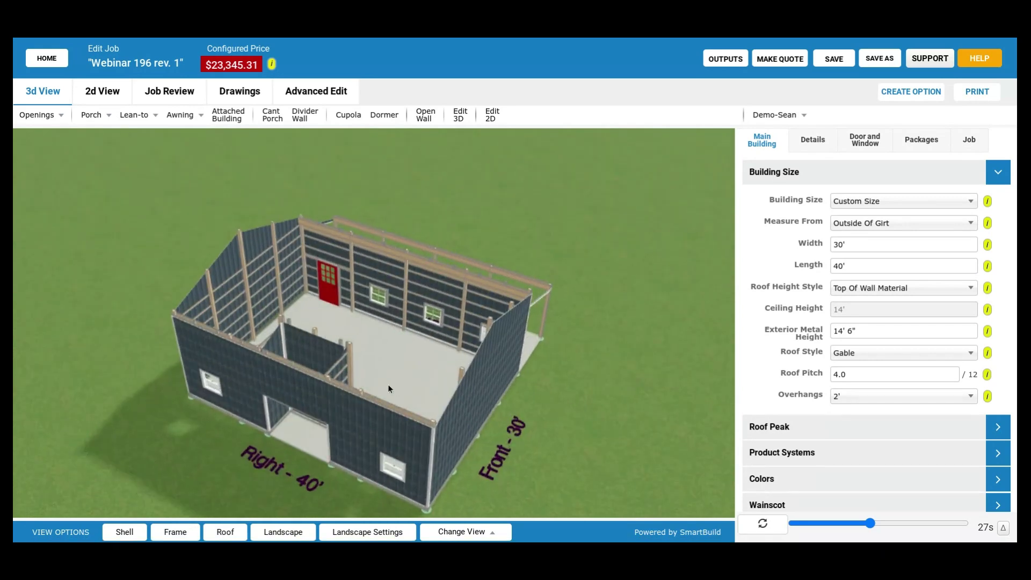
scroll(382, 376, "up", 2)
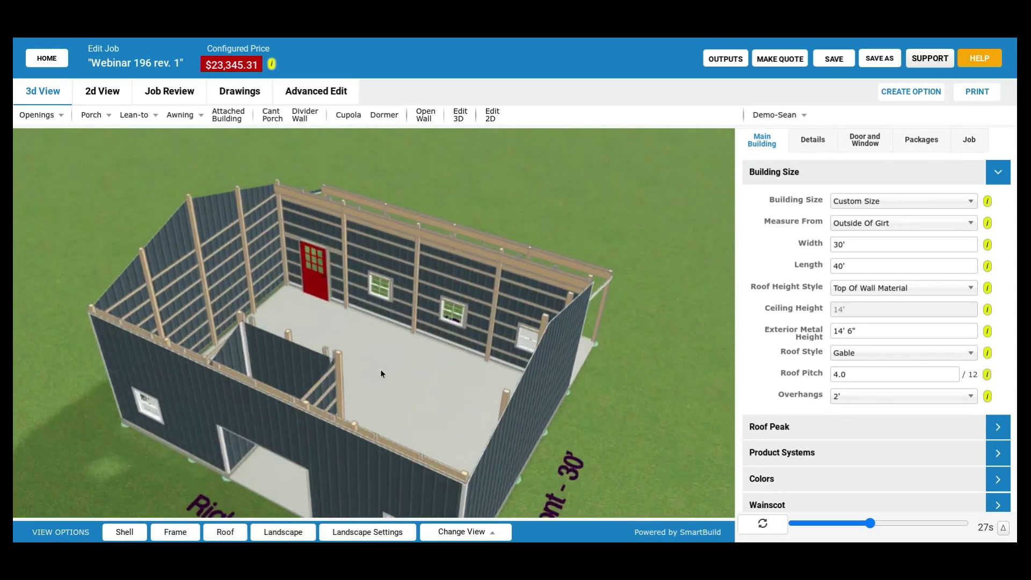
mouse_move(396, 367)
left_mouse_down()
mouse_move(364, 384)
mouse_move(331, 385)
mouse_move(329, 345)
mouse_move(317, 337)
left_mouse_up()
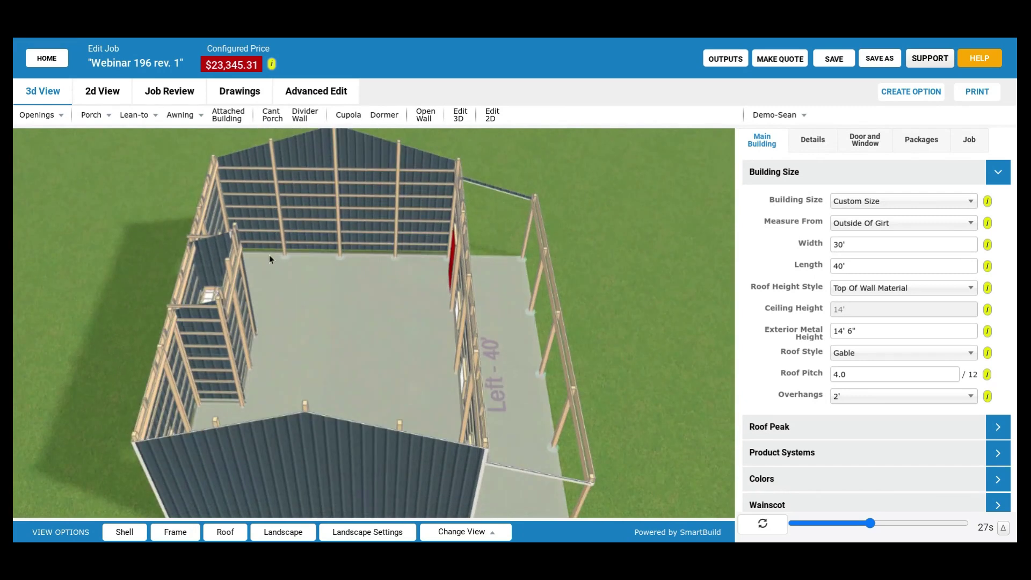
left_click_drag(192, 230, 299, 310)
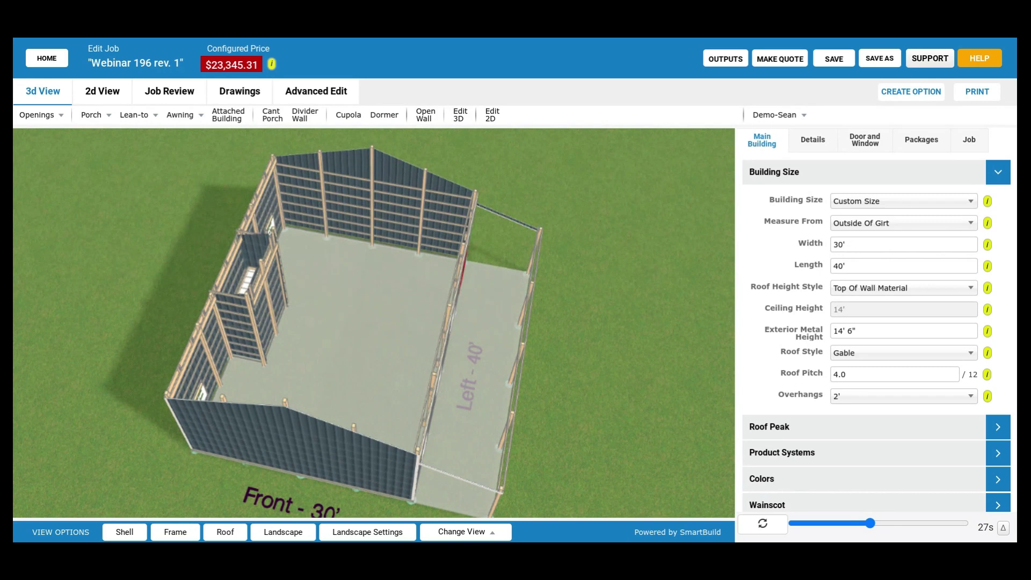
left_click_drag(575, 331, 630, 327)
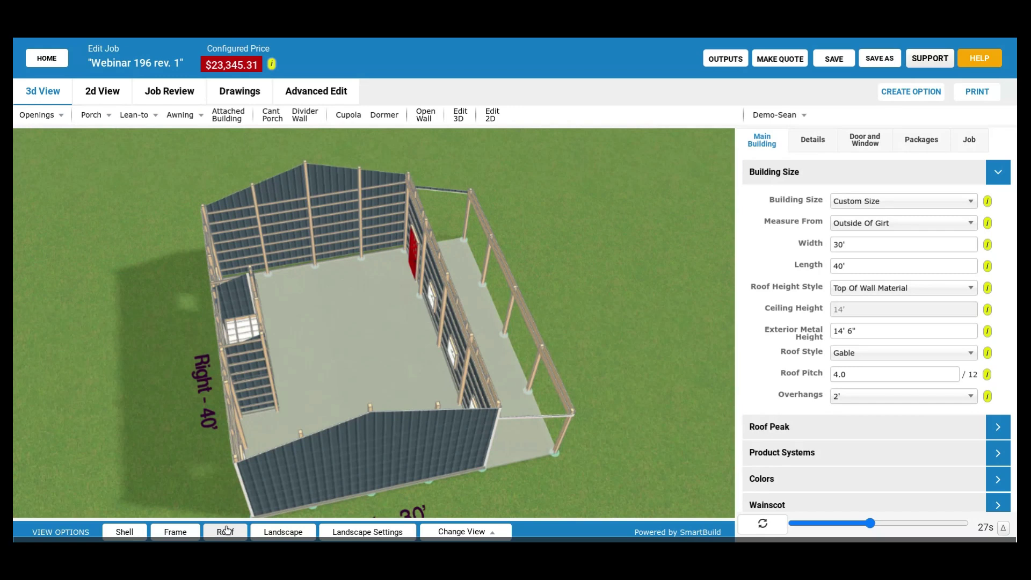
Examine the open interior and porch from the front-left corner, and turn the roof display back on
left_click_drag(372, 392, 259, 360)
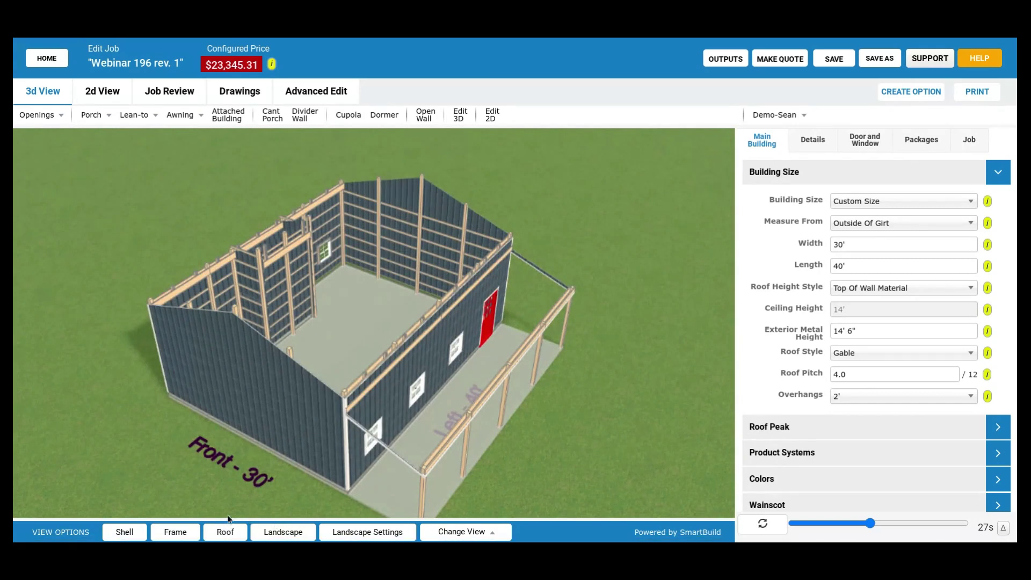
left_click(137, 533)
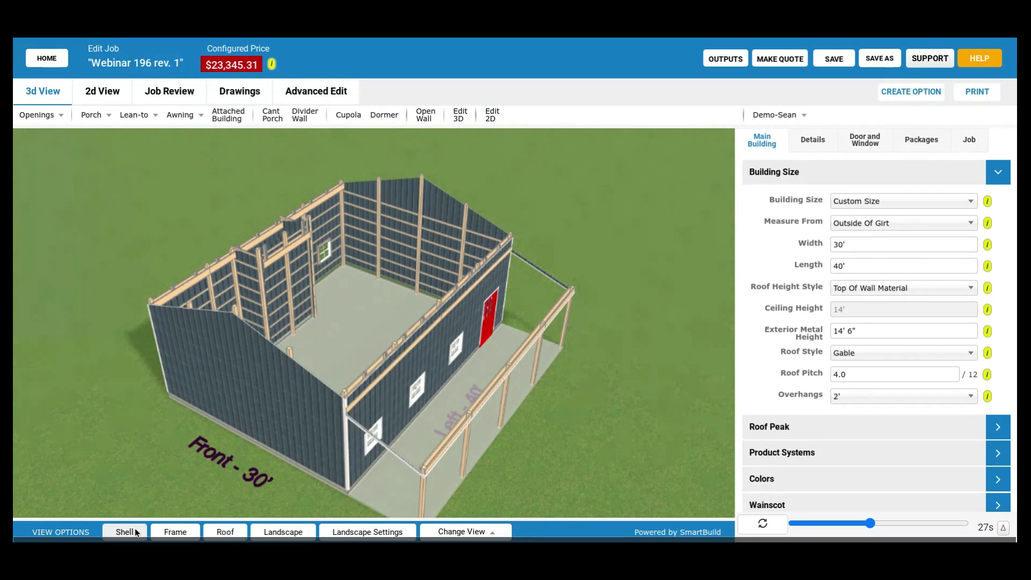
left_click(228, 534)
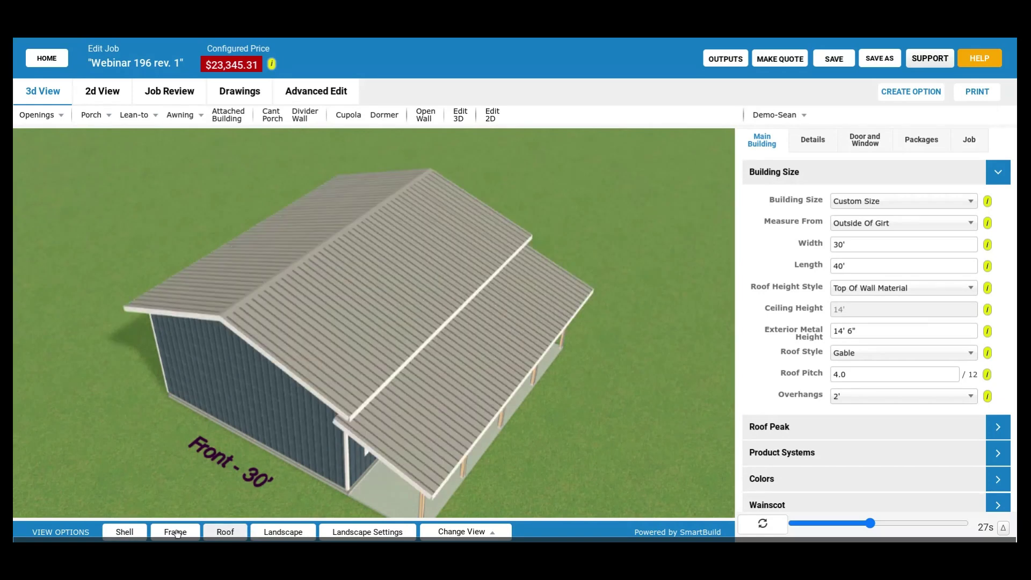
Hide the building's shell to examine the roof trusses, wall framing and porch framing up close, and toggle the shell display again
left_click(142, 532)
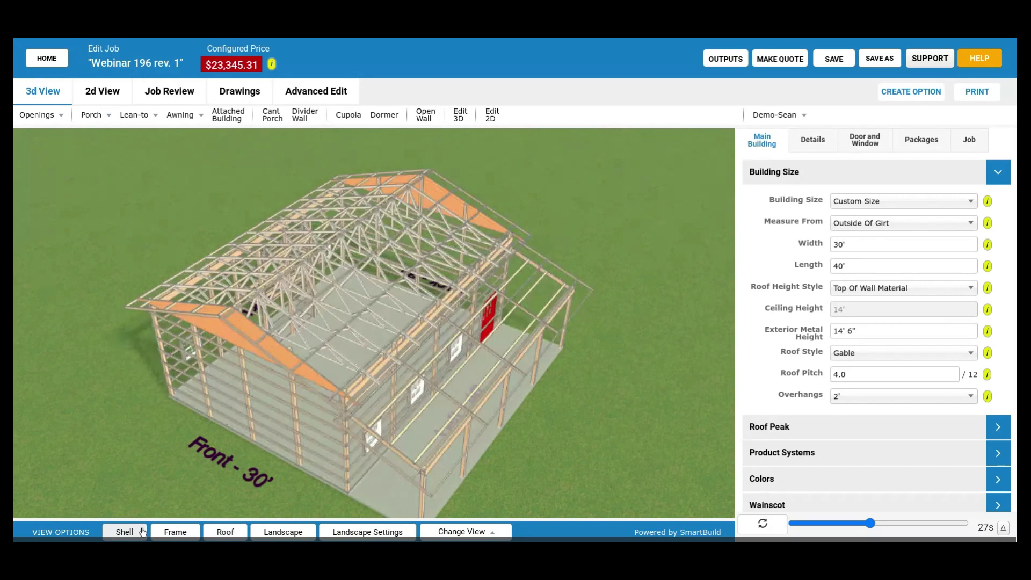
left_click_drag(362, 349, 325, 357)
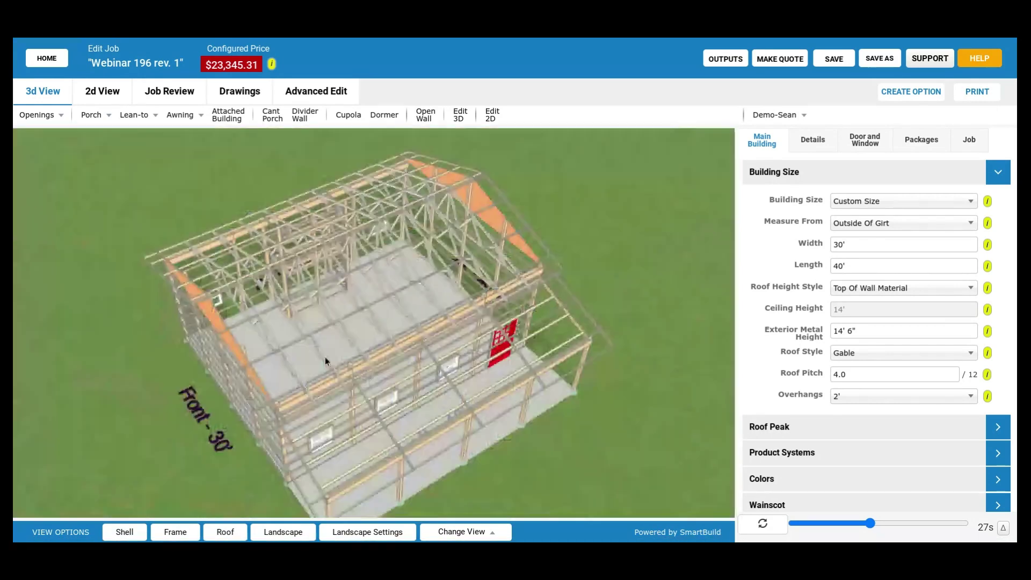
scroll(356, 414, "up", 5)
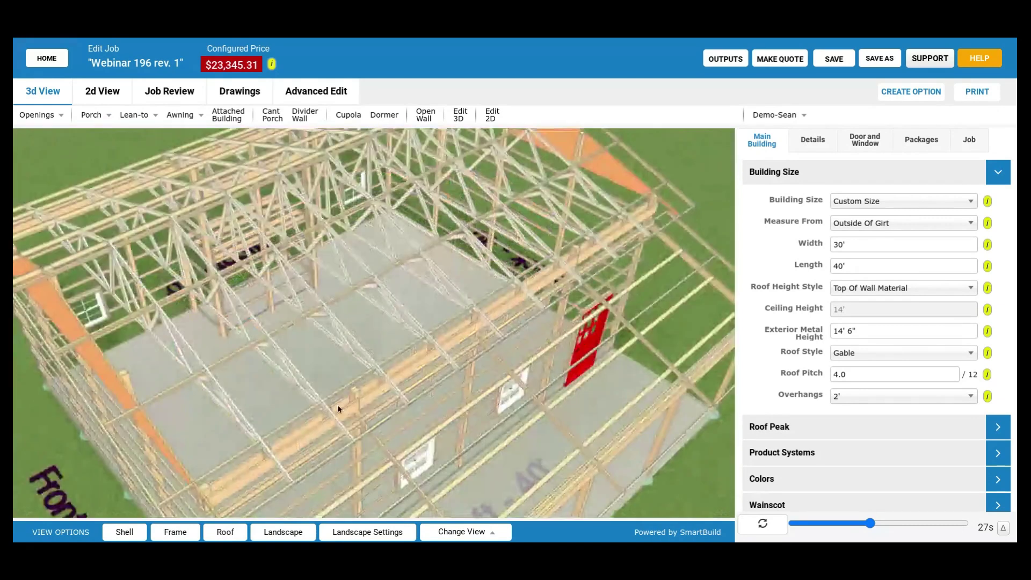
scroll(384, 400, "down", 3)
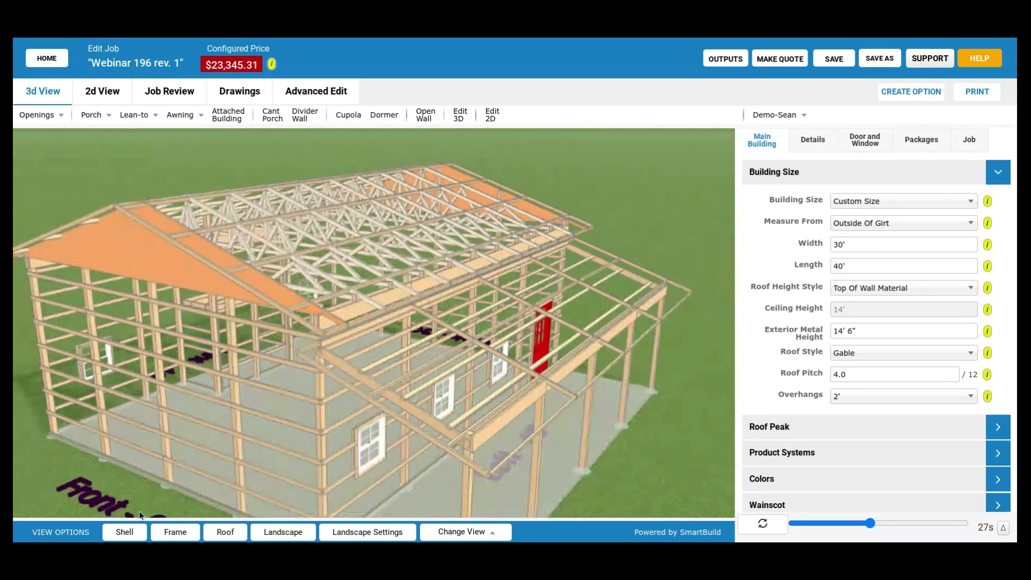
left_click(116, 532)
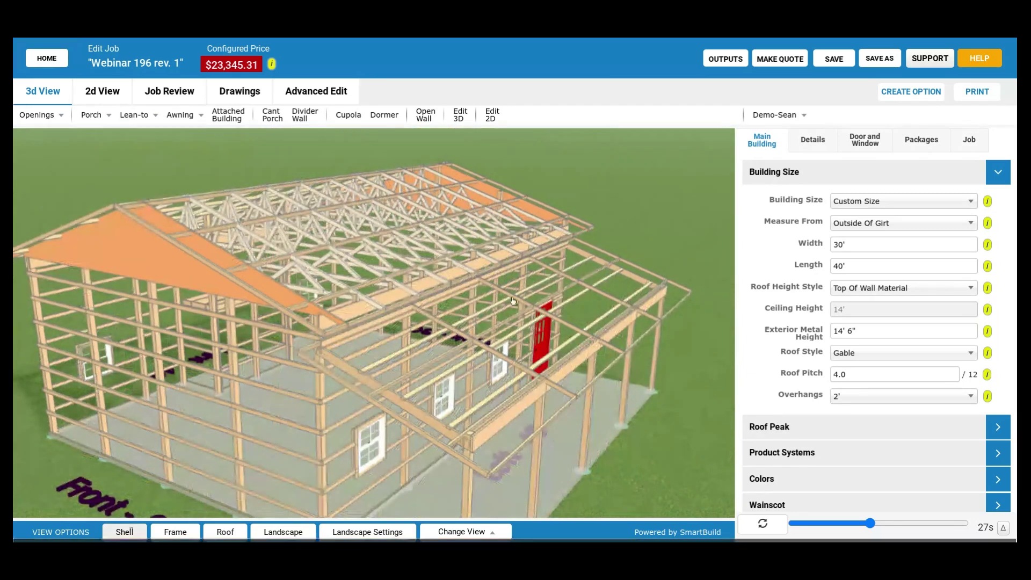